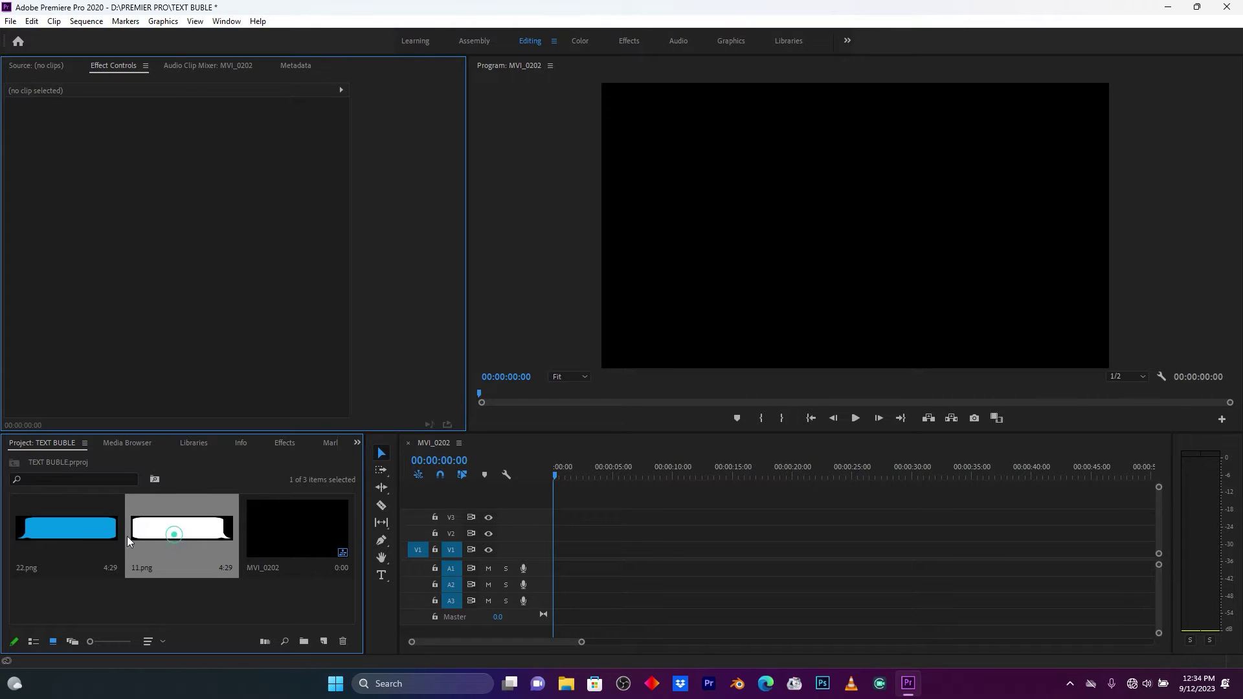
# Place 22.png on video track V1 at the start of the sequence and select the clip.
pyautogui.click(52, 541)
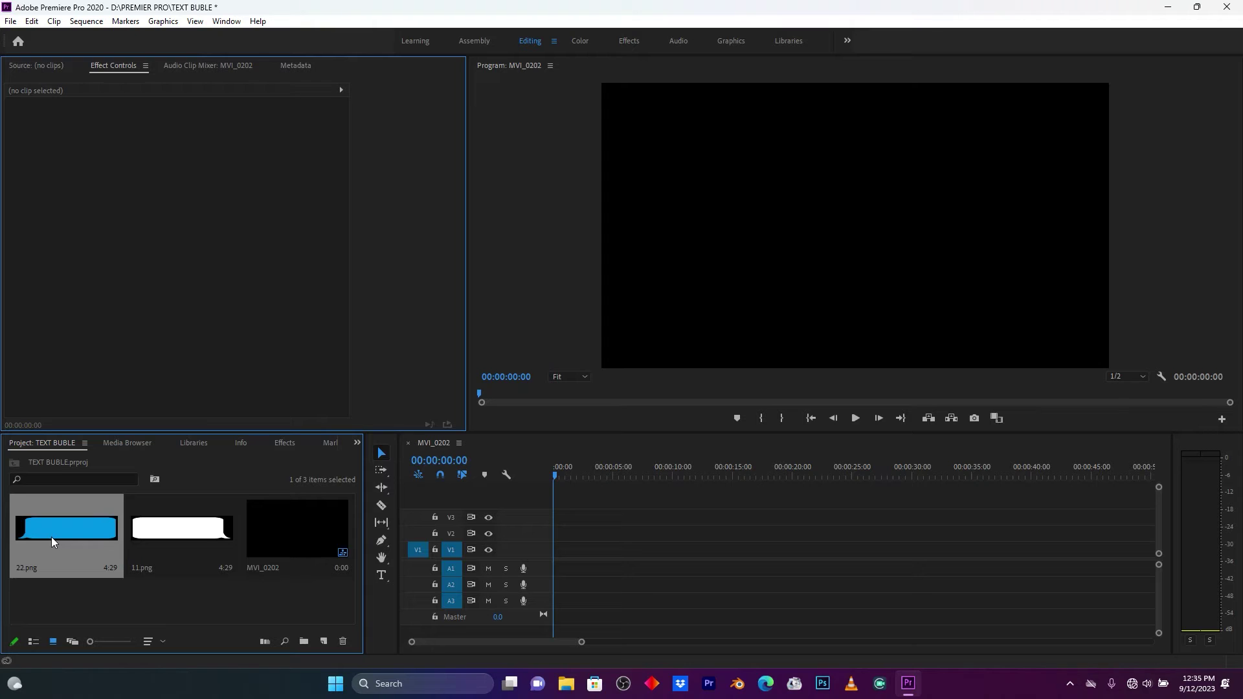
pyautogui.moveTo(52, 532); pyautogui.dragTo(545, 552)
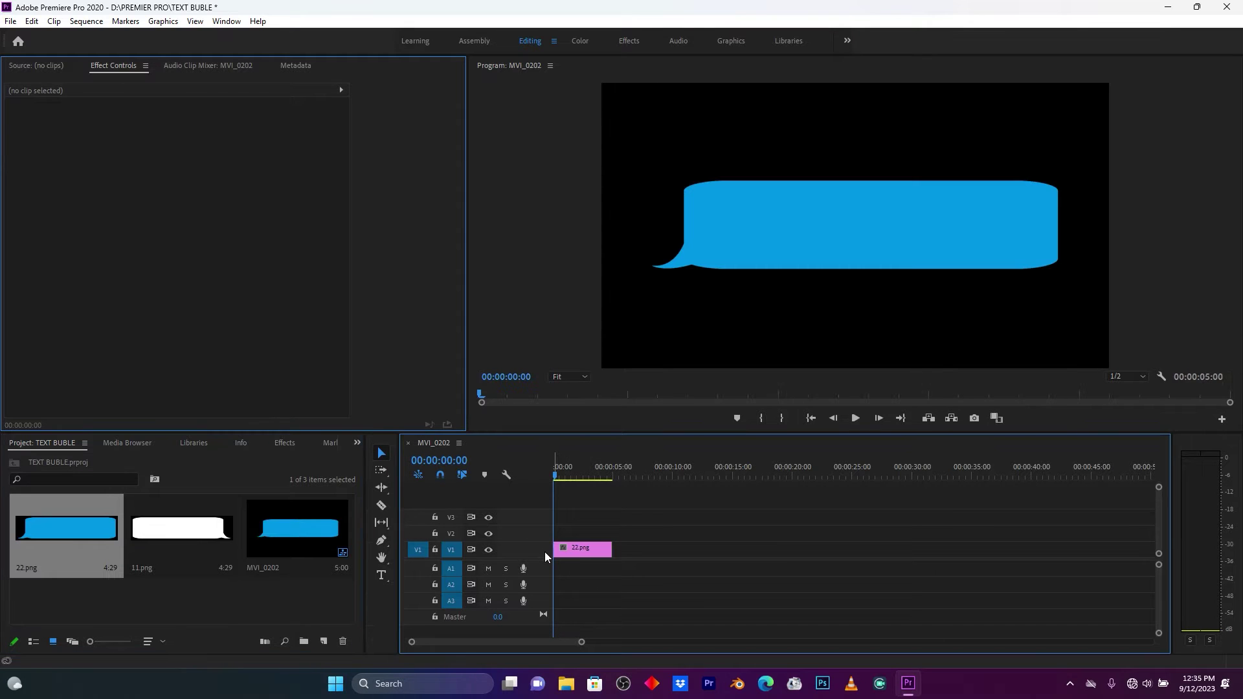
pyautogui.click(580, 550)
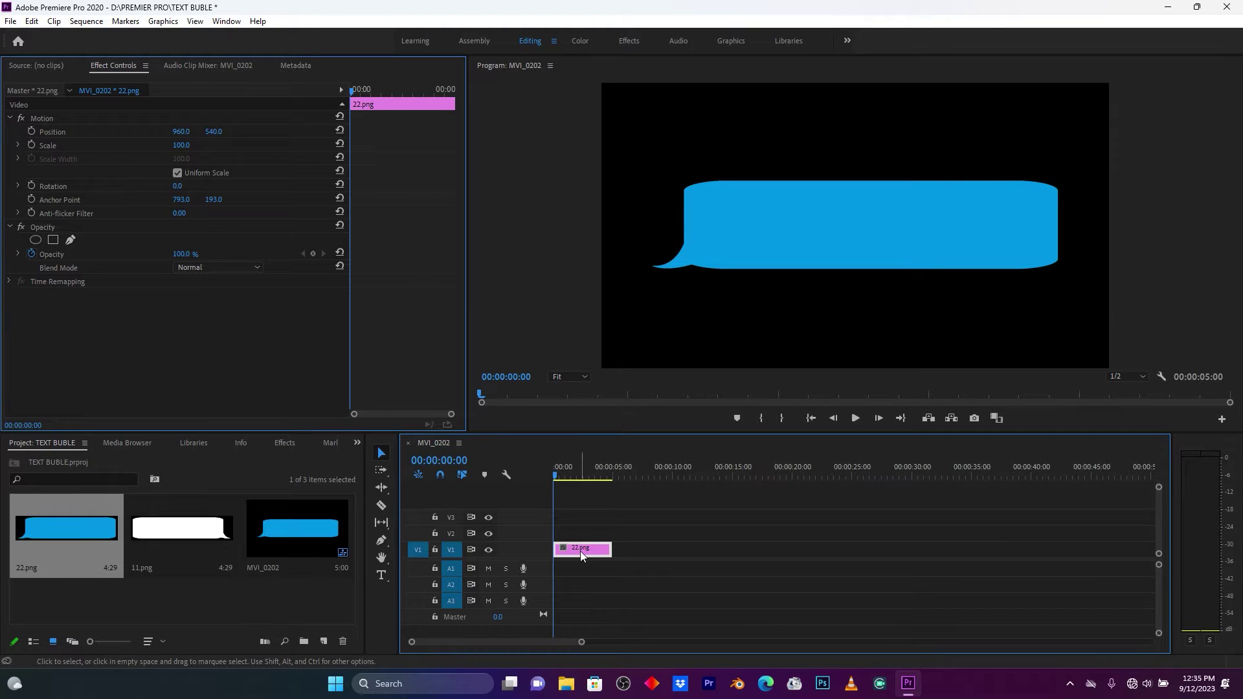
pyautogui.moveTo(581, 642); pyautogui.dragTo(542, 646)
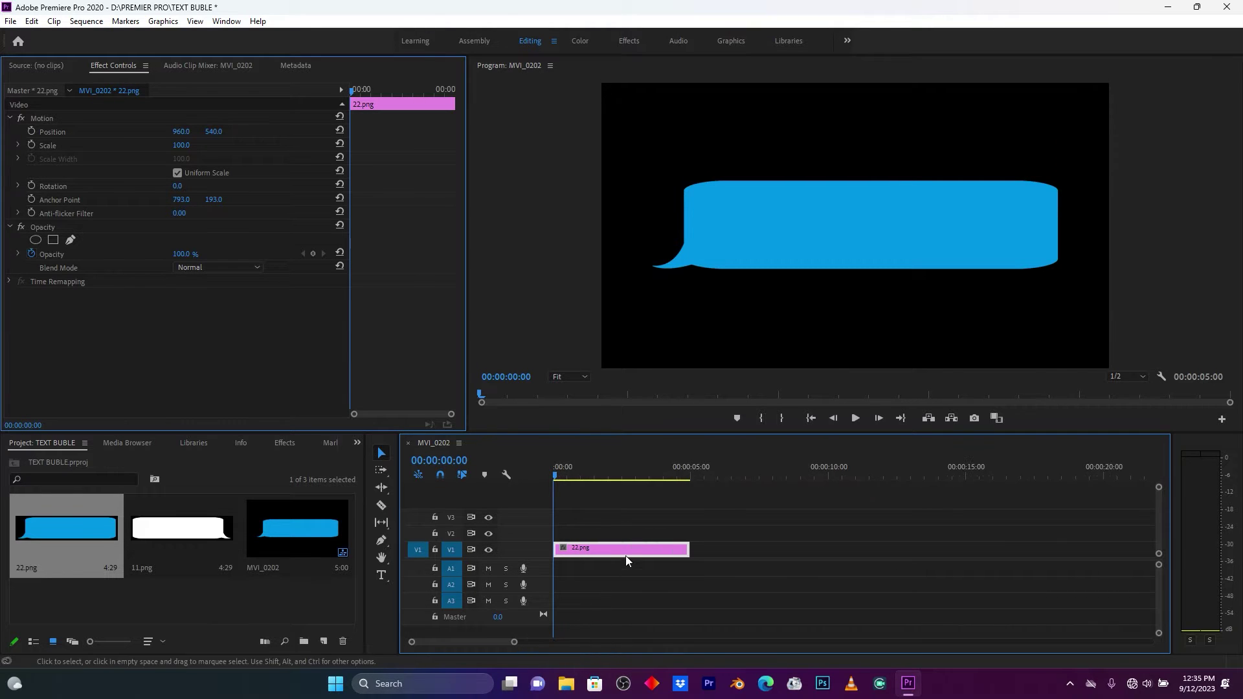
# Move the blue bubble's anchor point to its tail tip, at about 21.6, 341.2, and shift the bubble slightly up to about 186.1, 671.0.
pyautogui.click(44, 118)
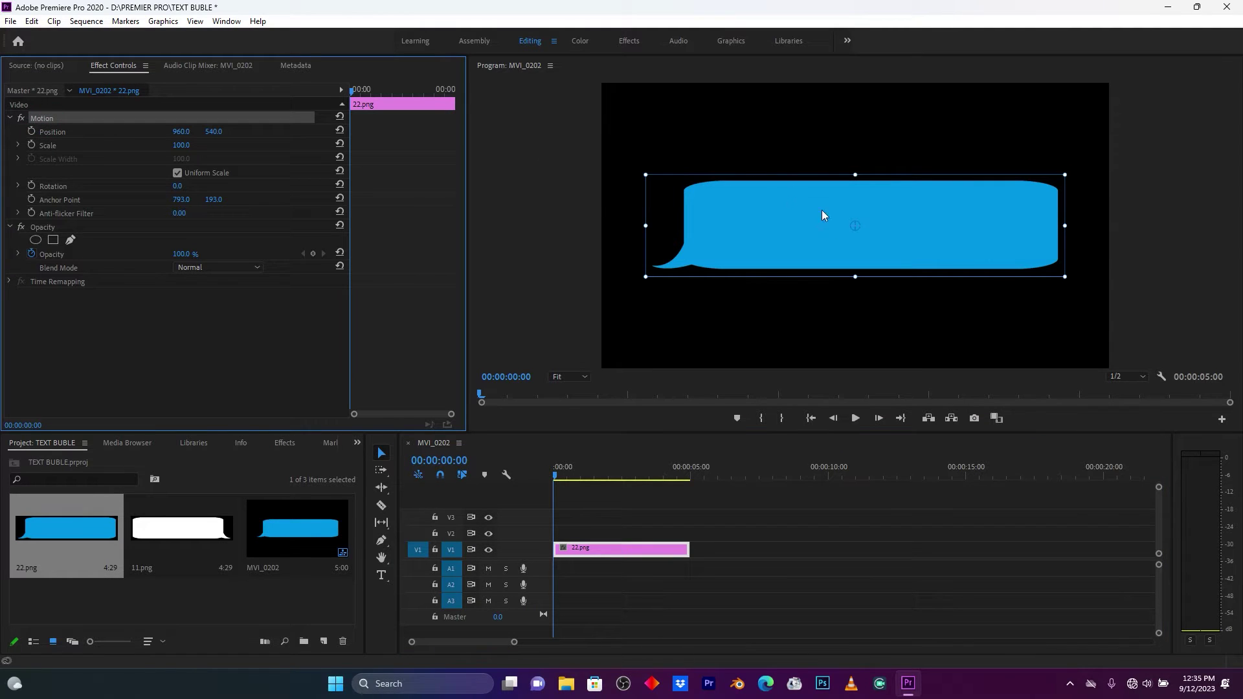
pyautogui.moveTo(857, 224); pyautogui.dragTo(651, 266)
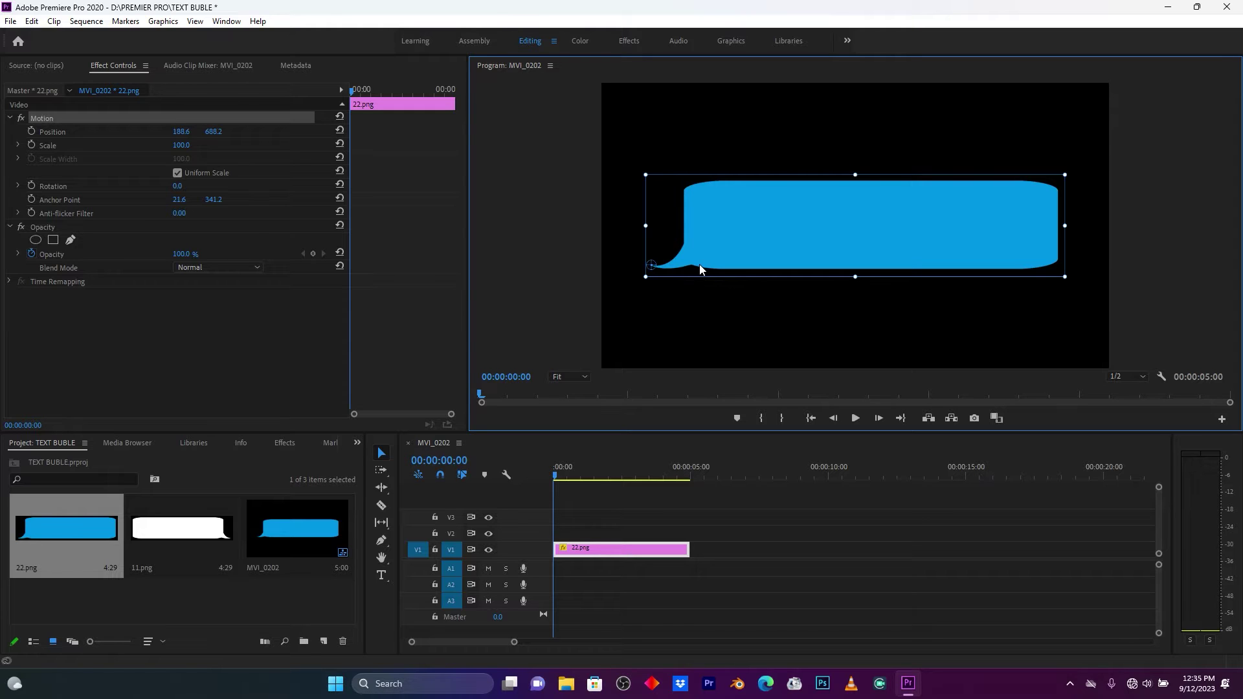
pyautogui.click(789, 232)
pyautogui.moveTo(789, 231)
pyautogui.mouseDown()
pyautogui.moveTo(791, 213)
pyautogui.moveTo(790, 231)
pyautogui.mouseUp()
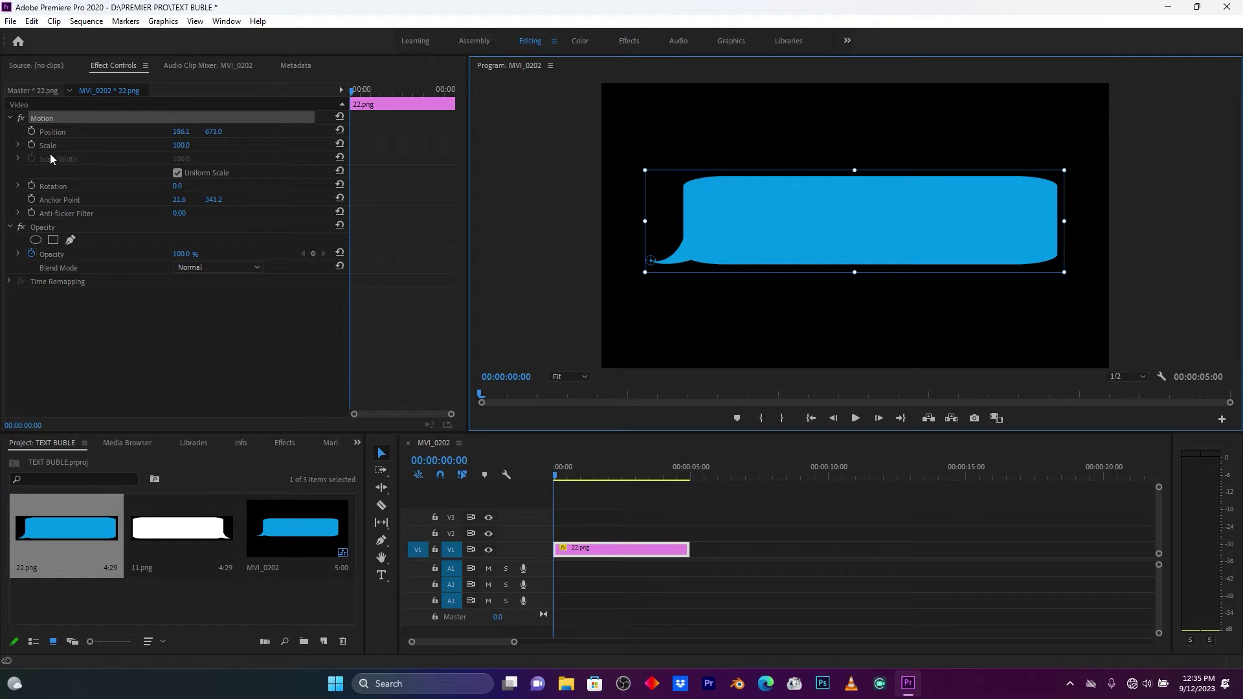
# Start keyframing the bubble's Scale at 00:00:00:00 with a value of 0.
pyautogui.click(568, 475)
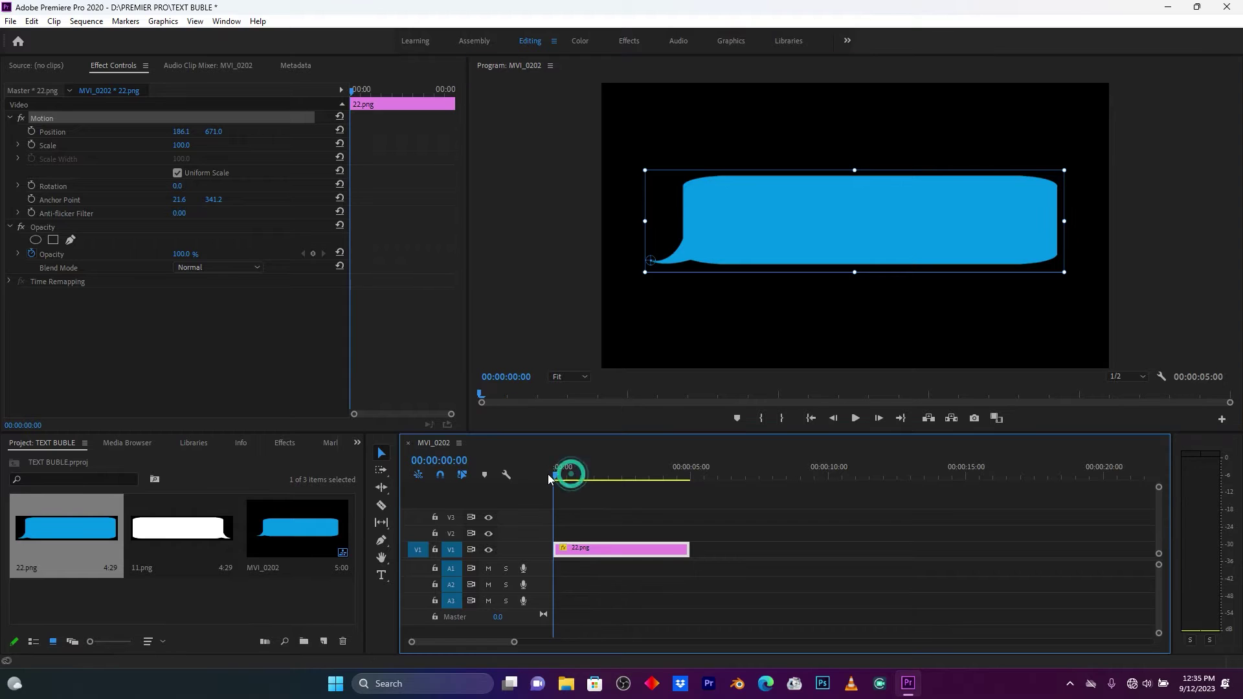
pyautogui.click(31, 145)
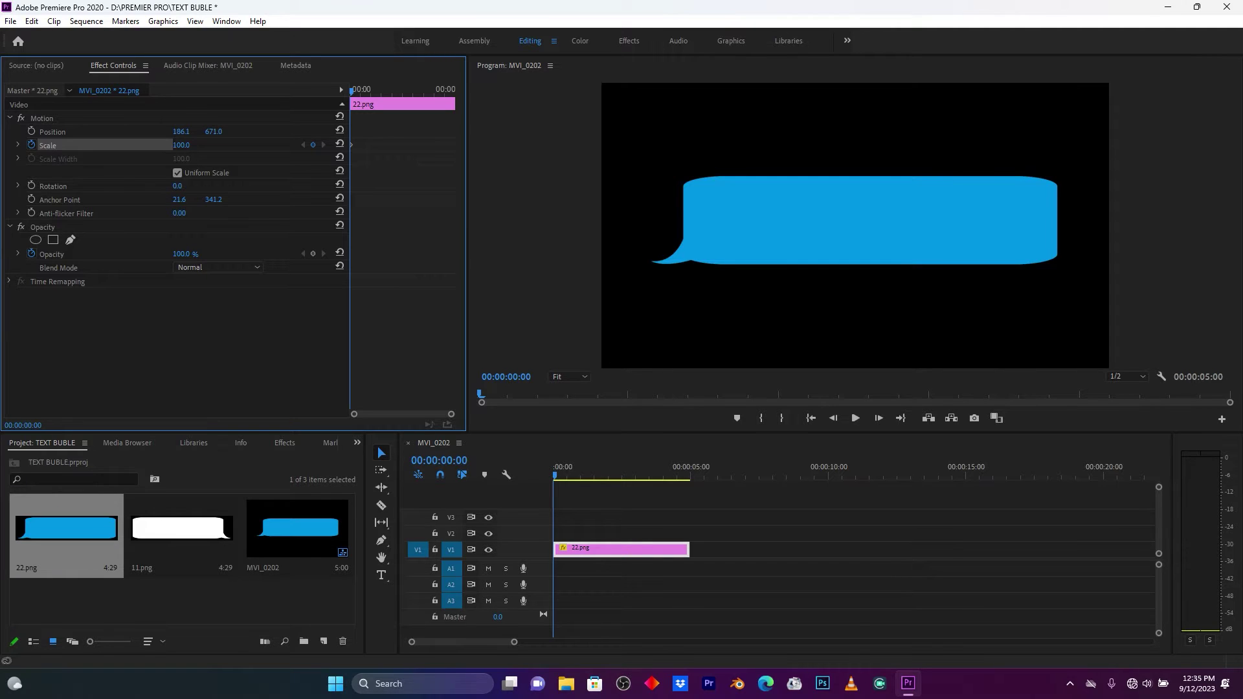
pyautogui.moveTo(181, 145); pyautogui.dragTo(116, 145)
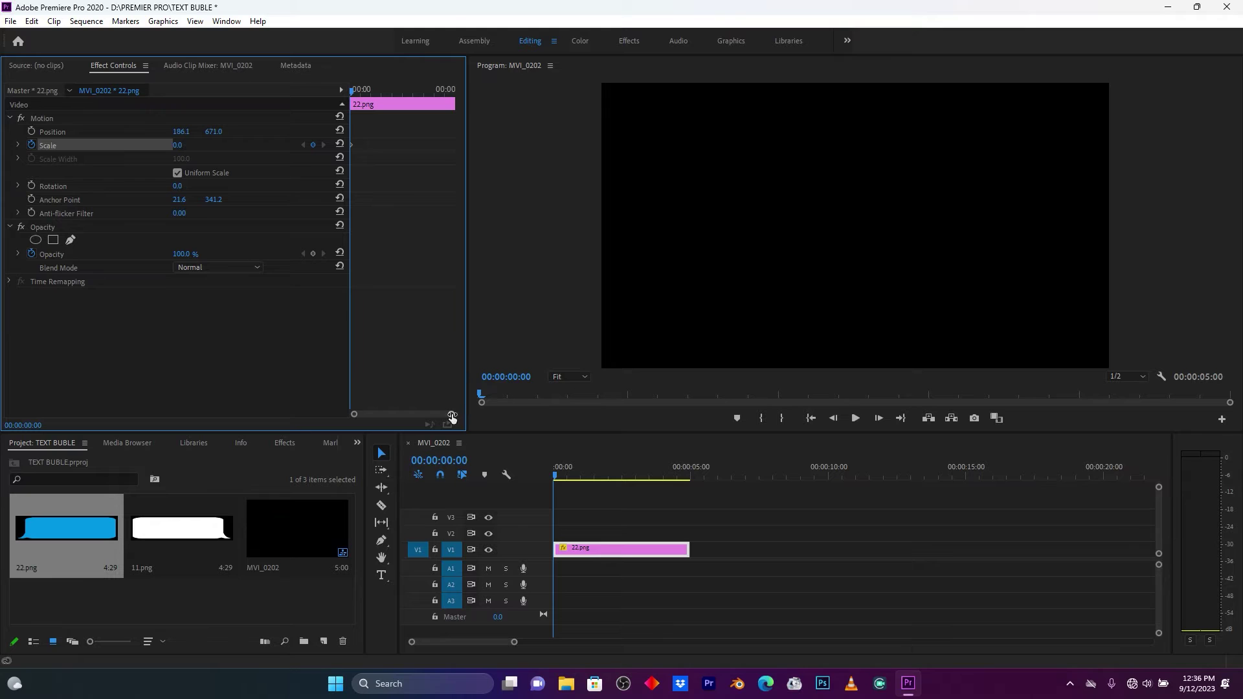
# Add a Scale keyframe at 00:00:00:03 by resetting the bubble's scale to 100.
pyautogui.moveTo(444, 416); pyautogui.dragTo(424, 420)
pyautogui.press('Right')
pyautogui.press('Right')
pyautogui.press('Right')
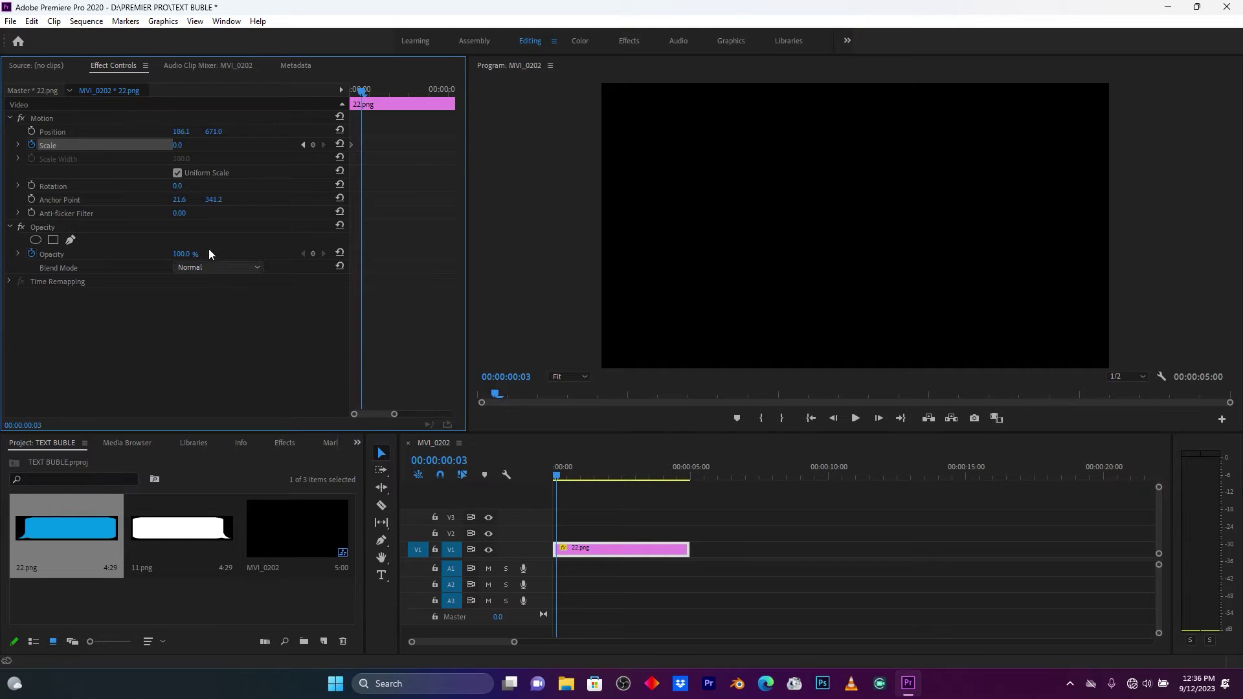
pyautogui.click(338, 144)
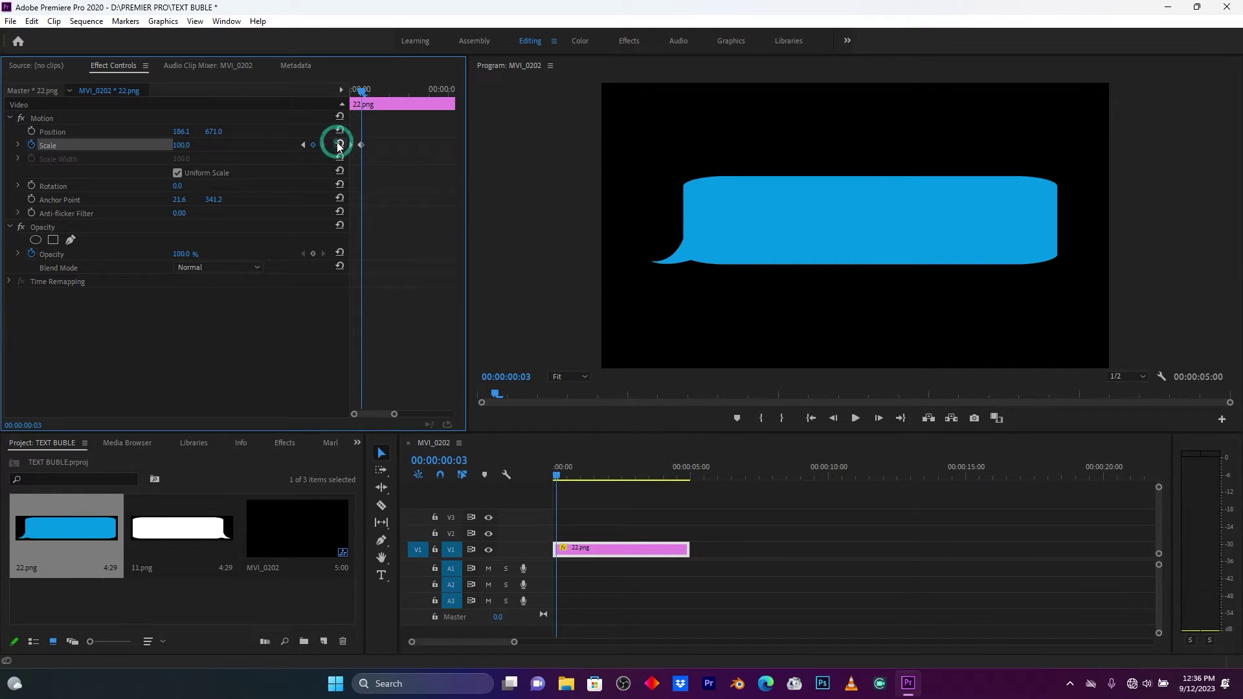
# Play the bubble's scale-up animation from the start of the sequence and return to the first frame.
pyautogui.moveTo(574, 472); pyautogui.dragTo(532, 484)
pyautogui.press('space')
pyautogui.click(581, 477)
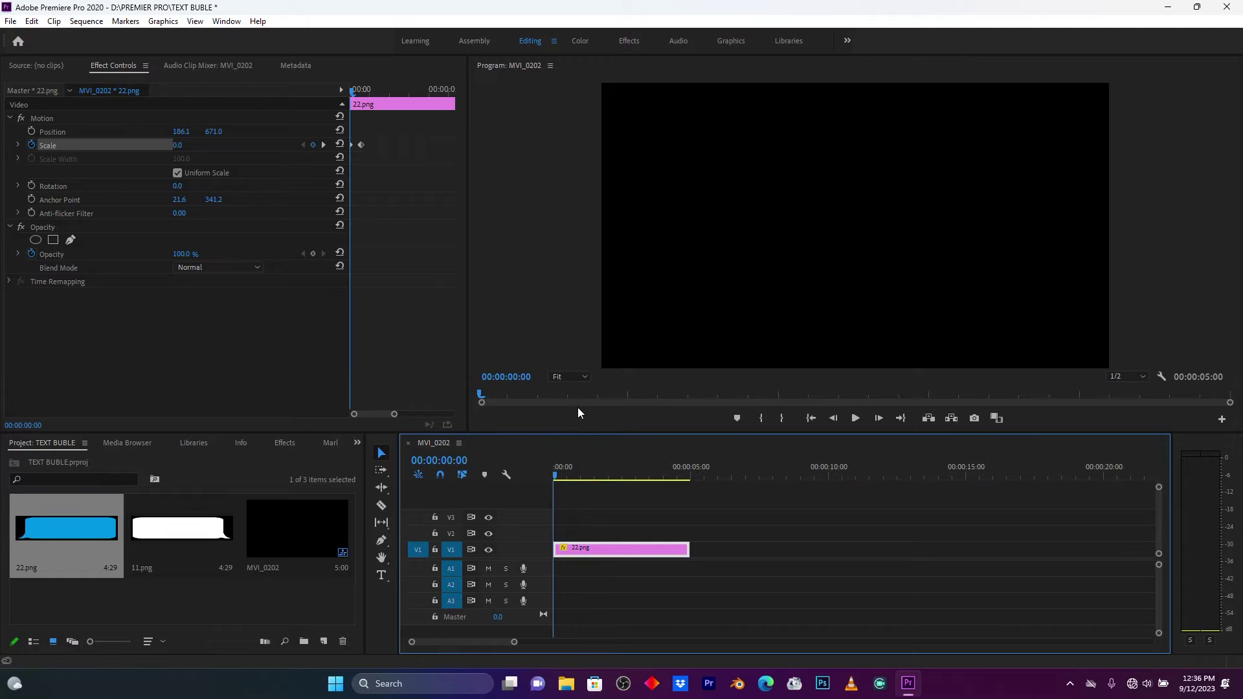
pyautogui.press('space')
pyautogui.moveTo(573, 467); pyautogui.dragTo(503, 477)
# Add a third Scale keyframe at 00:00:00:06 with the bubble's scale set to 85.
pyautogui.moveTo(394, 413); pyautogui.dragTo(386, 417)
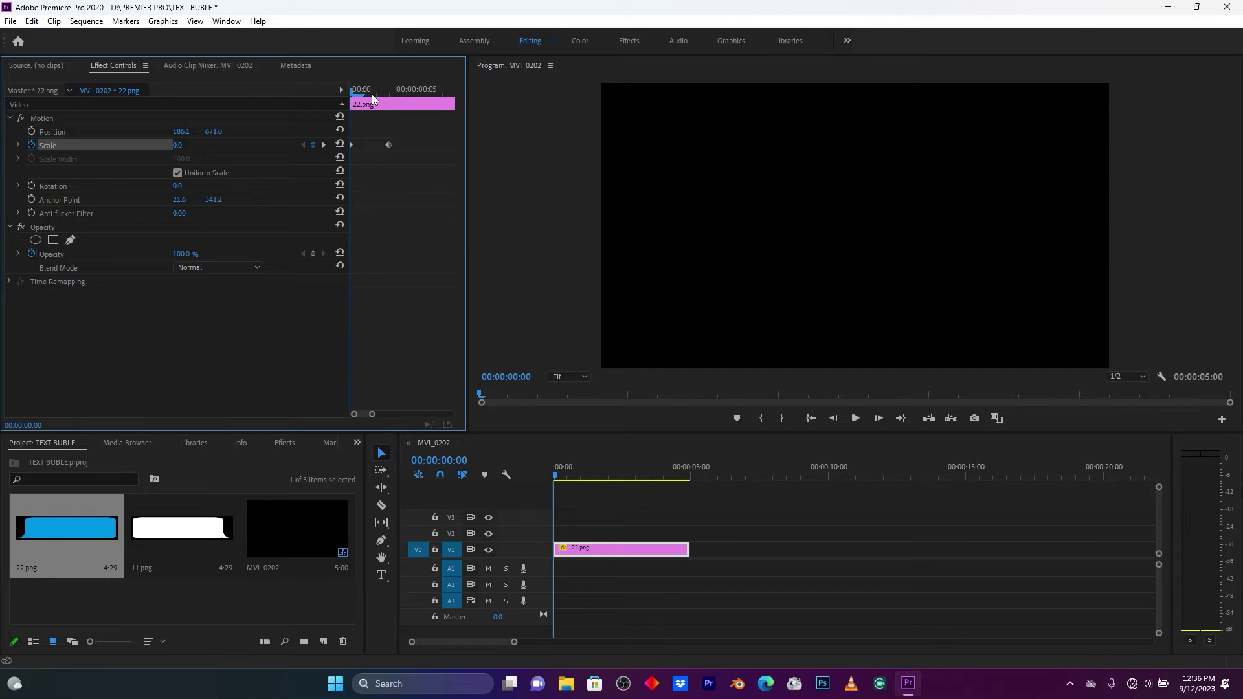
pyautogui.press('Right')
pyautogui.press('Right')
pyautogui.press('Right')
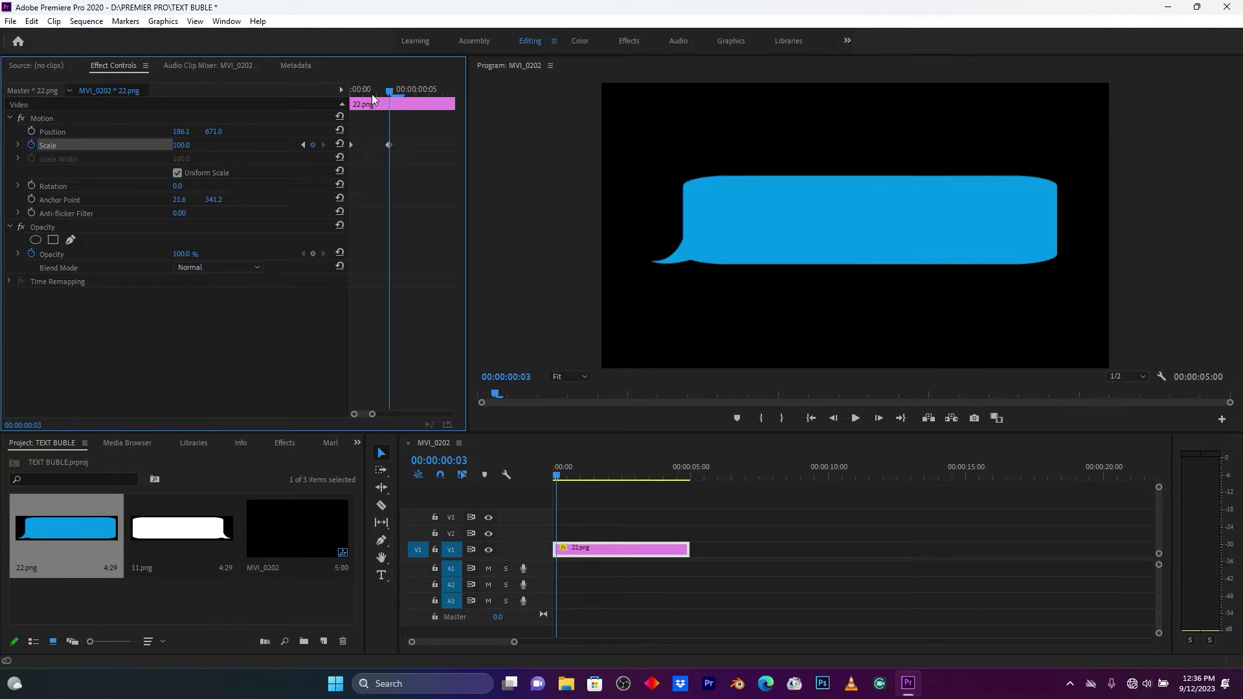
pyautogui.press('Right')
pyautogui.press('Right')
pyautogui.press('Right')
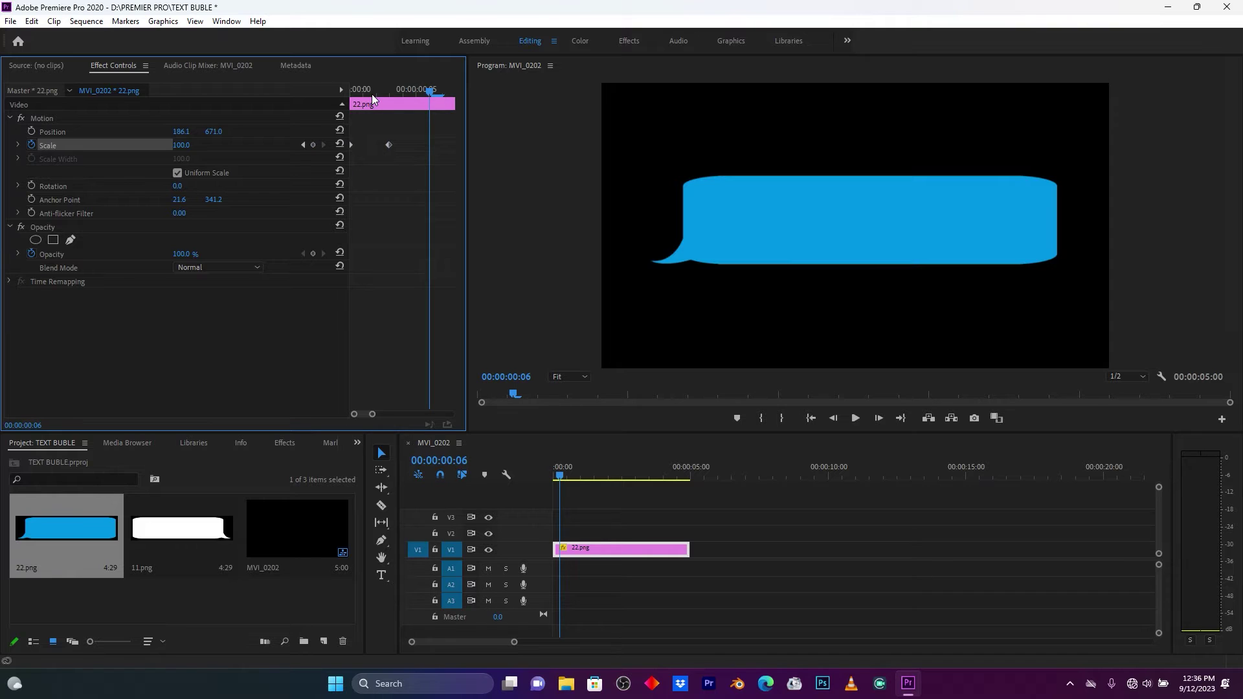
pyautogui.moveTo(188, 148); pyautogui.dragTo(180, 148)
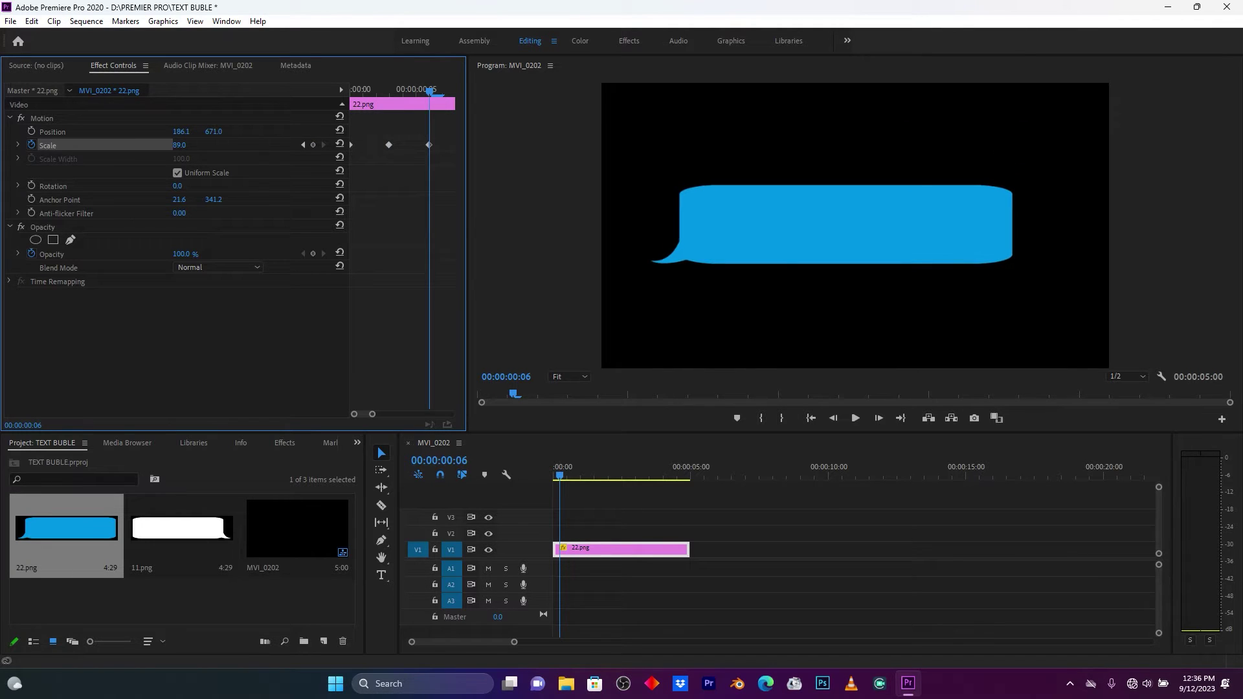
pyautogui.click(186, 143)
pyautogui.click(190, 141)
pyautogui.write('85')
pyautogui.press('Return')
pyautogui.click(244, 151)
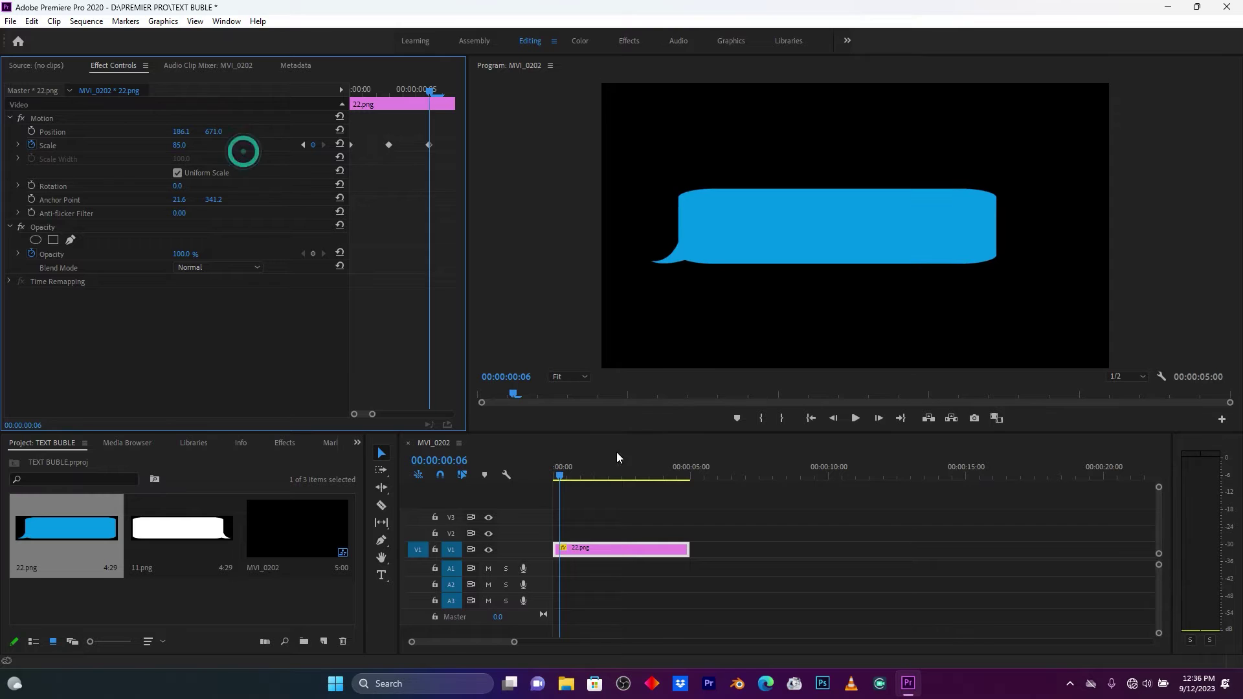
# Play back the bubble's bounce animation from the start of the sequence and return to the first frame.
pyautogui.moveTo(573, 470); pyautogui.dragTo(518, 449)
pyautogui.press('space')
pyautogui.press('space')
pyautogui.click(553, 472)
pyautogui.press('space')
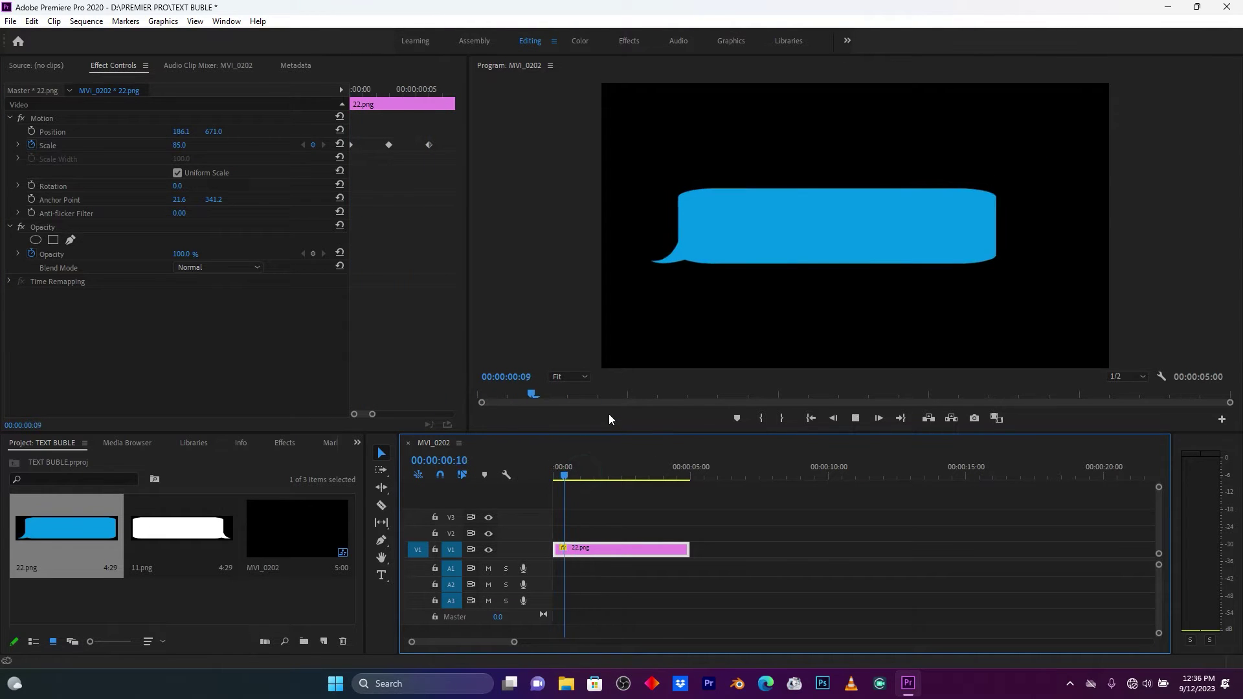
pyautogui.moveTo(588, 471); pyautogui.dragTo(505, 458)
# Select all the bubble's Scale keyframes and apply Ease Out to them.
pyautogui.moveTo(444, 162); pyautogui.dragTo(339, 133)
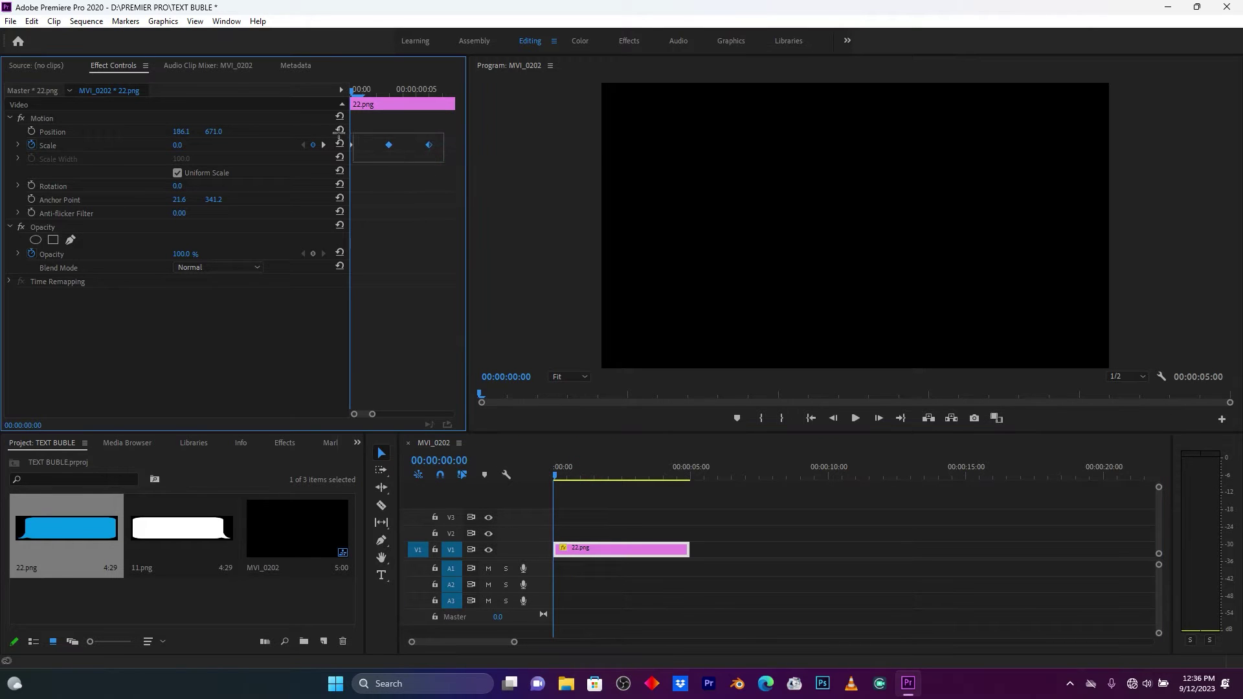
pyautogui.rightClick(392, 147)
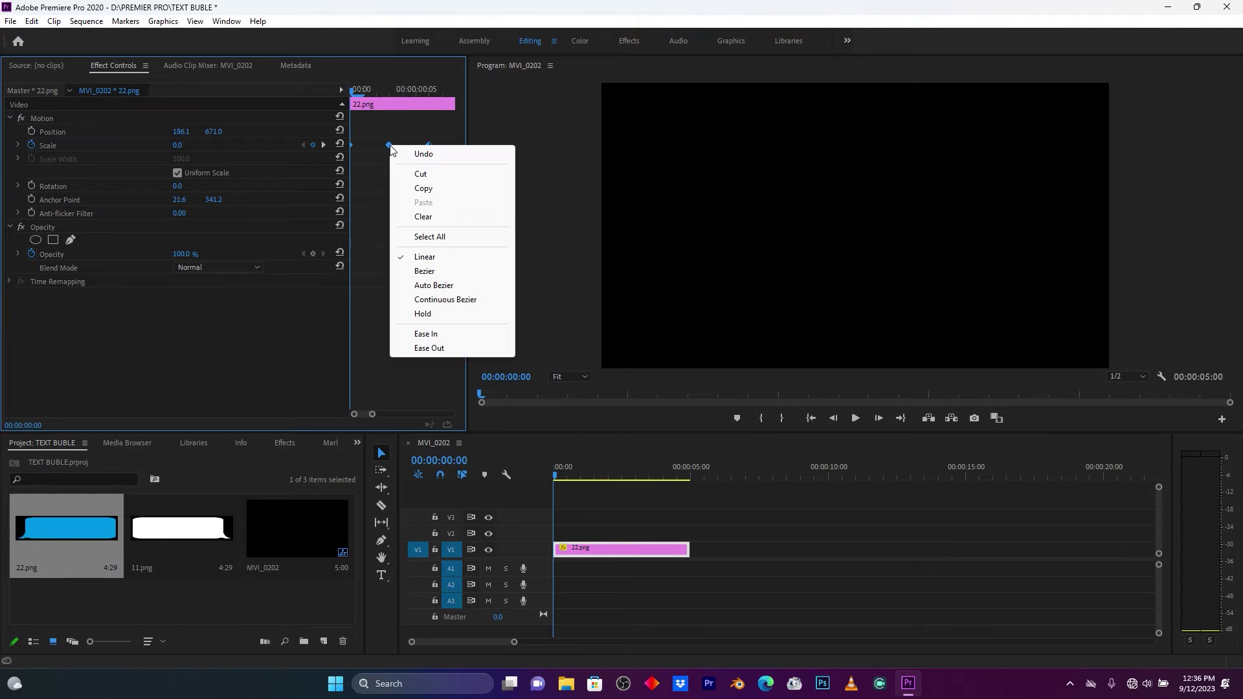
pyautogui.click(435, 348)
# Preview the eased bubble animation from the beginning of the sequence.
pyautogui.click(580, 468)
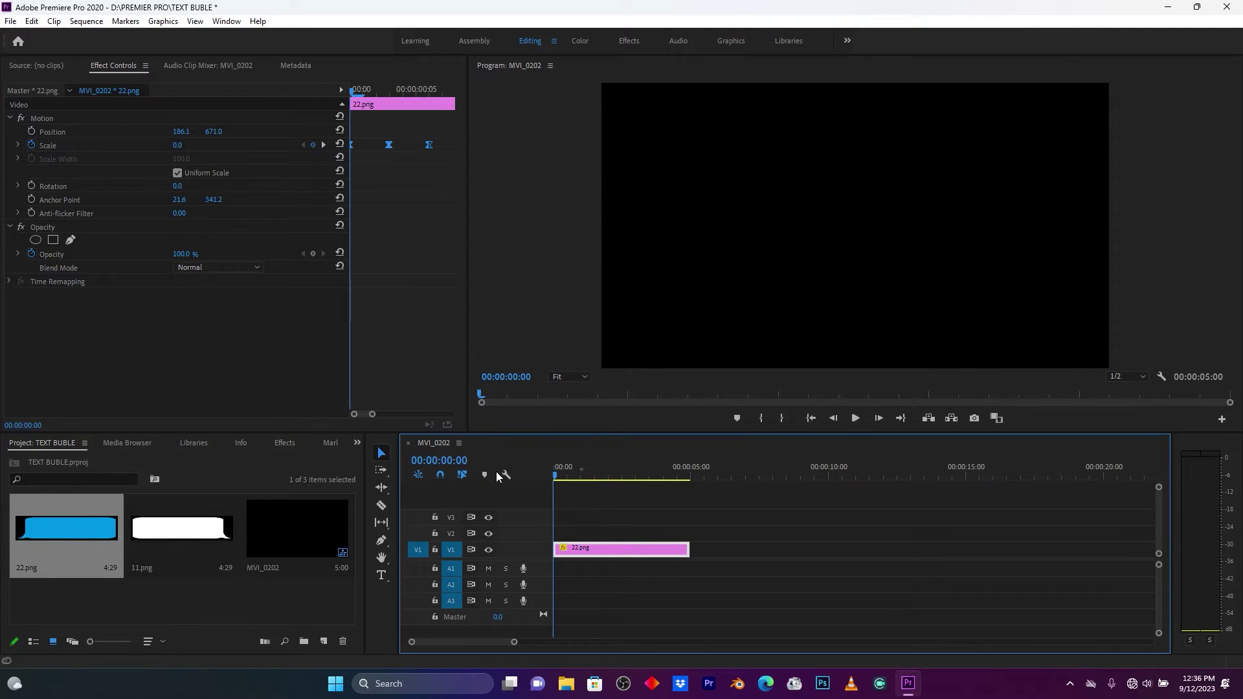
pyautogui.press('space')
pyautogui.click(581, 474)
pyautogui.moveTo(595, 477); pyautogui.dragTo(525, 473)
# At 00:00:00:07, add a text line above the bubble containing the sender's name followed by "// 3:30 pm".
pyautogui.moveTo(514, 643); pyautogui.dragTo(496, 643)
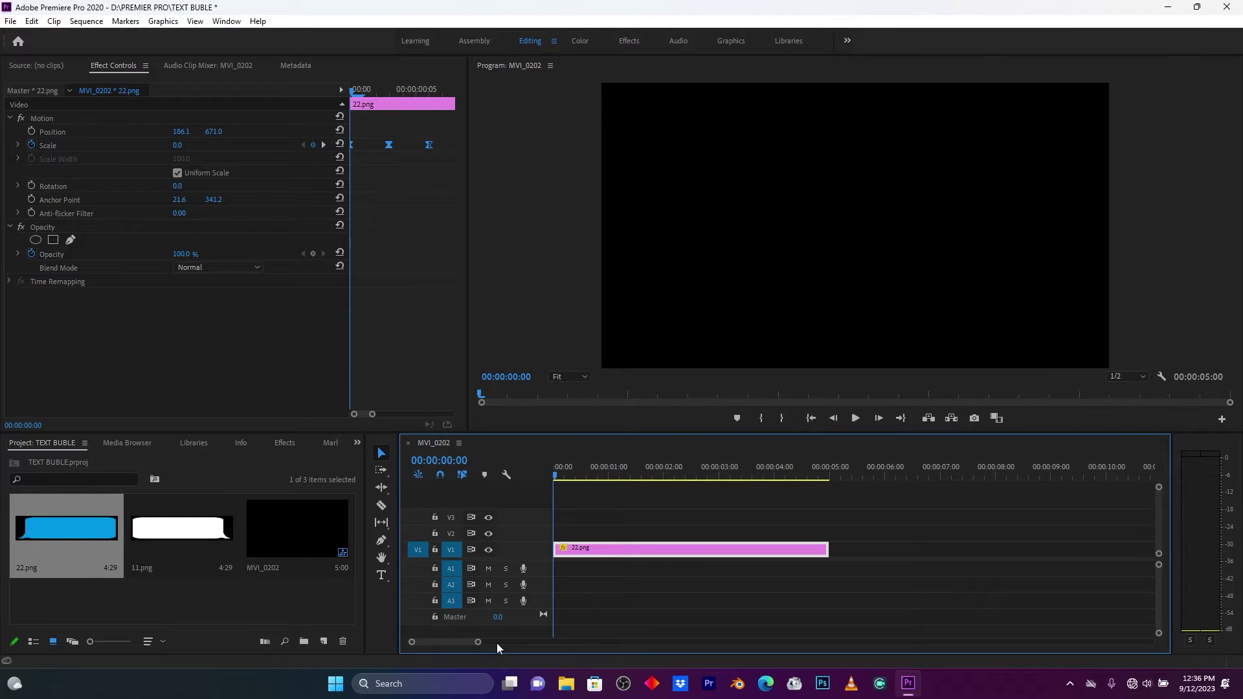
pyautogui.click(380, 576)
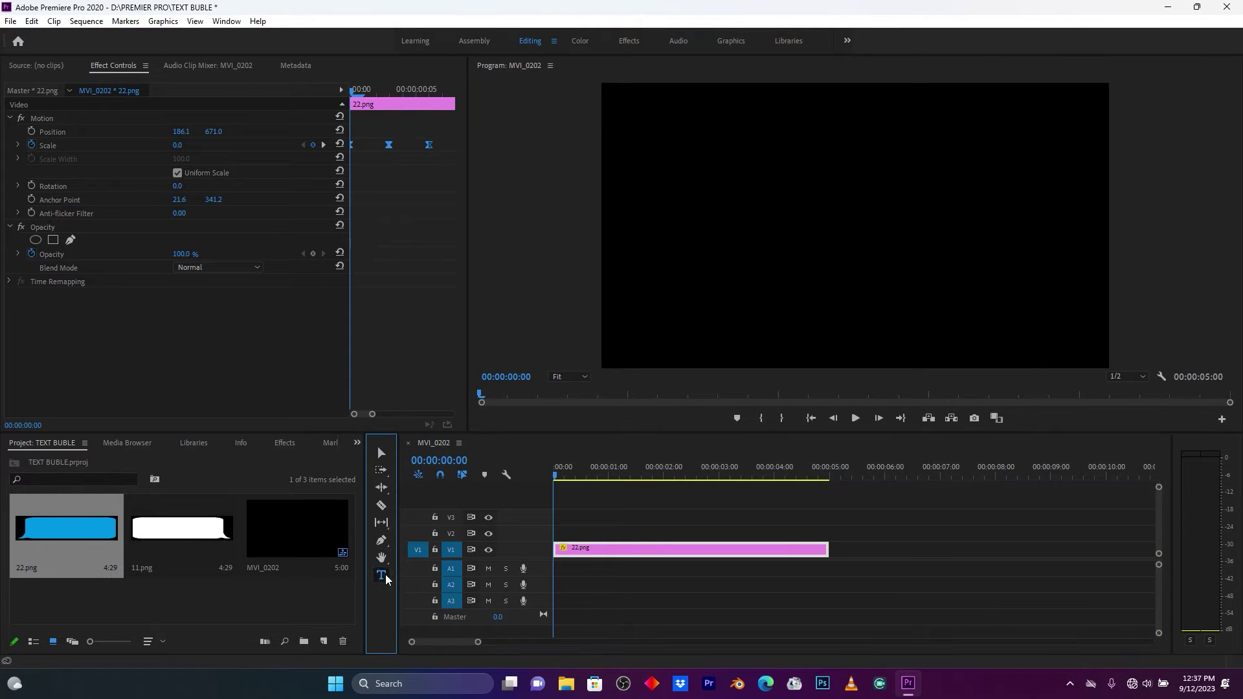
pyautogui.press('space')
pyautogui.press('space')
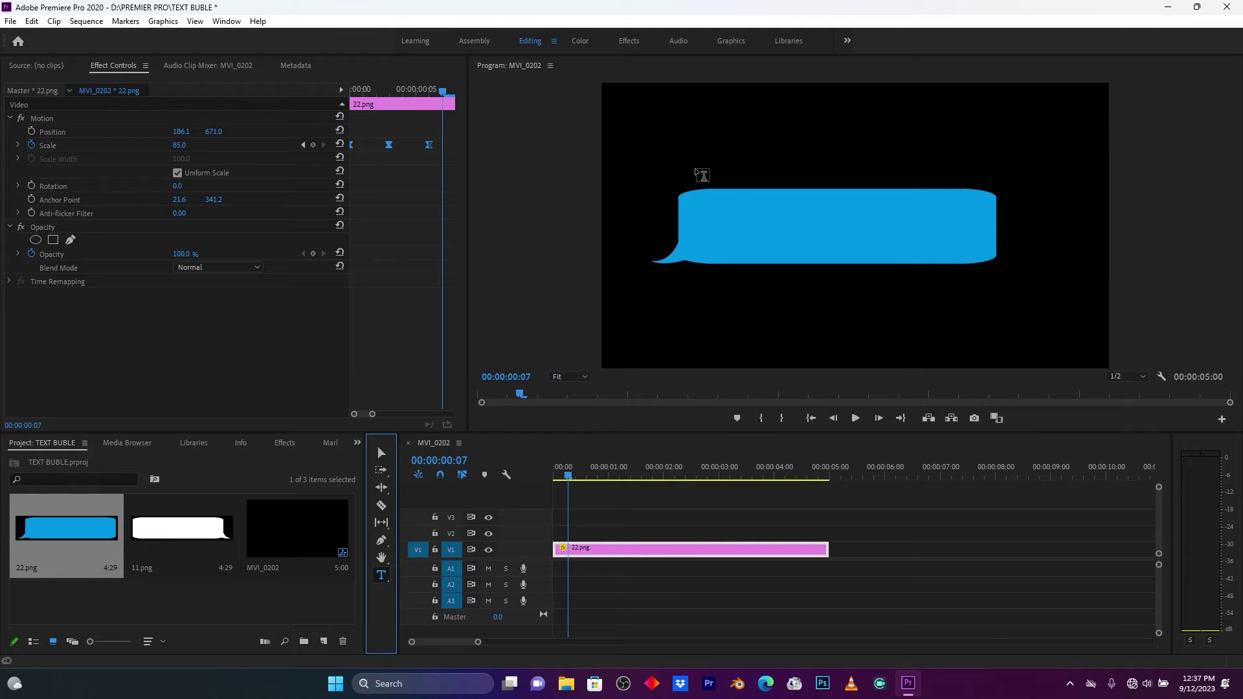
pyautogui.click(700, 174)
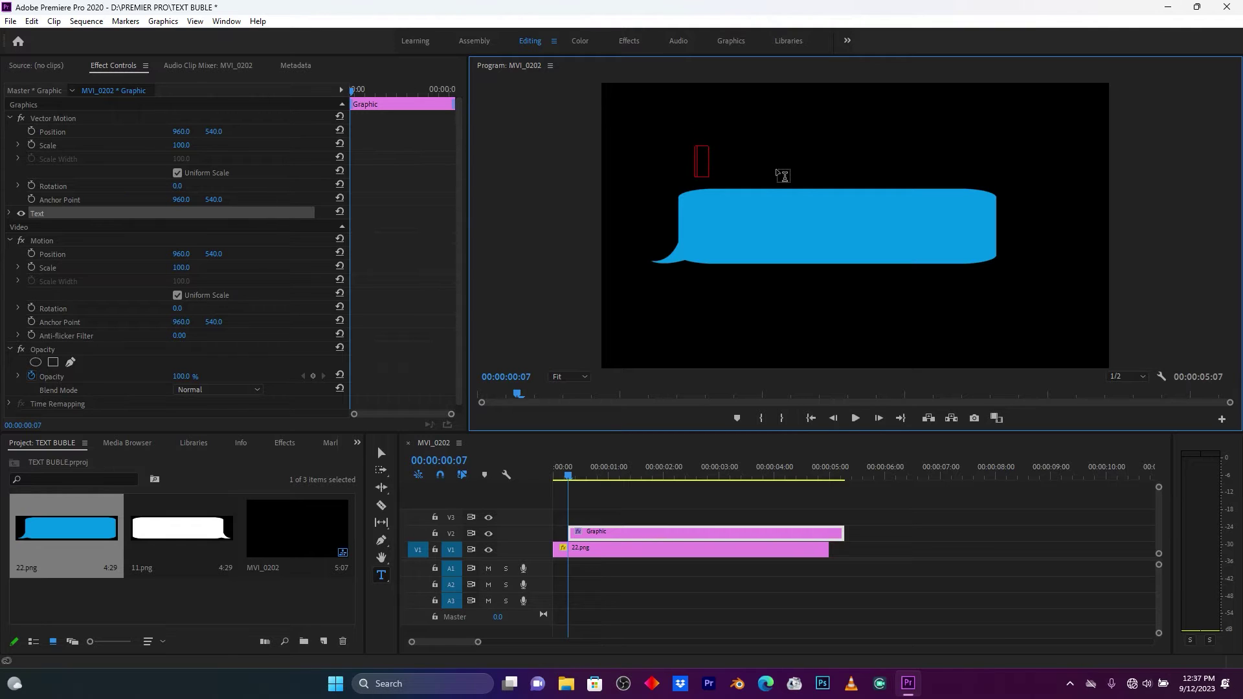
pyautogui.write('eElie')
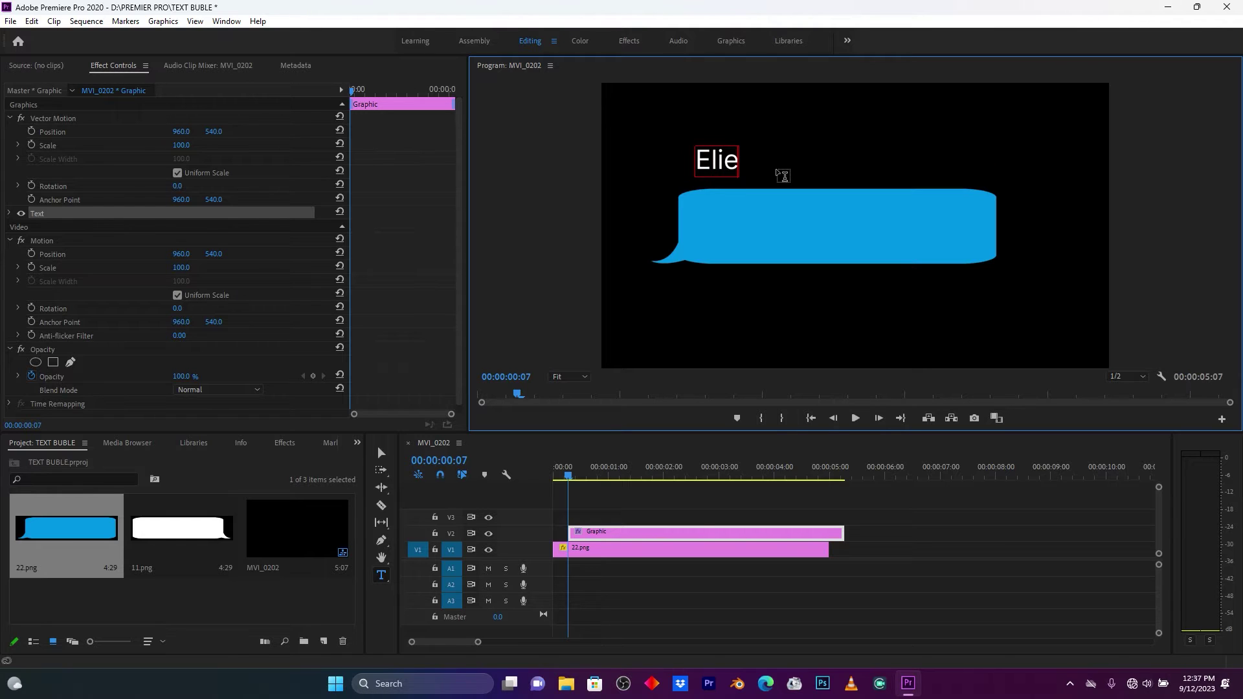
pyautogui.press('BackSpace')
pyautogui.write('b /')
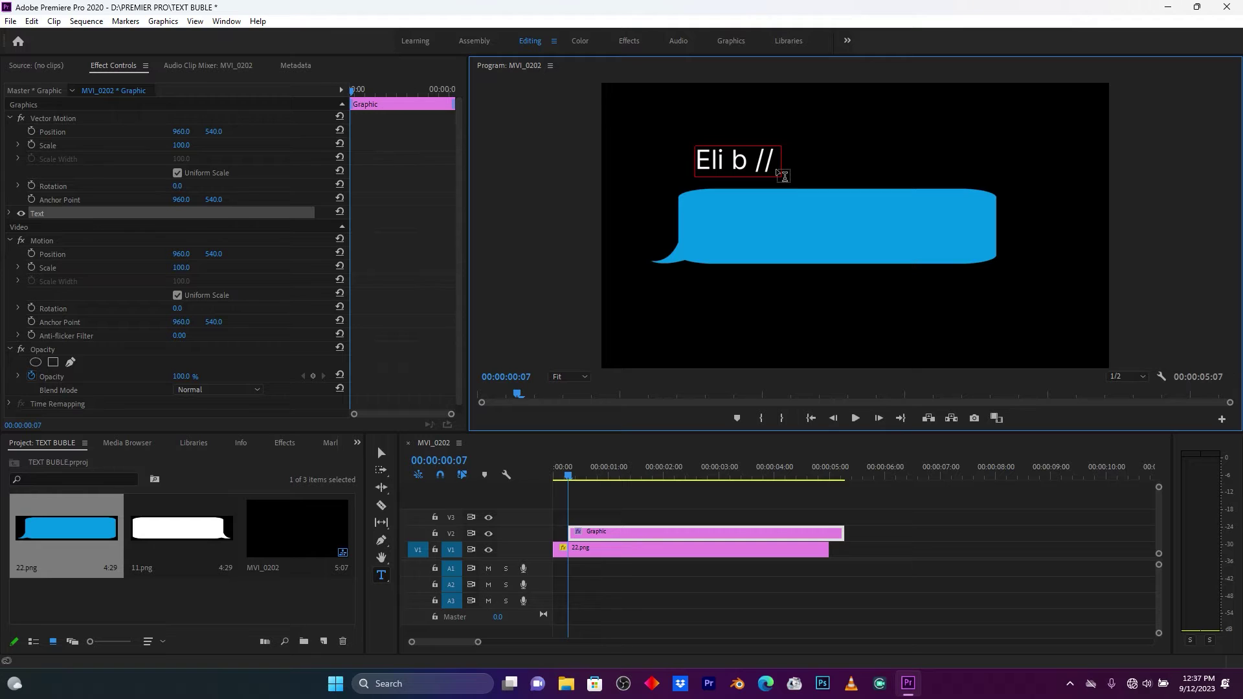
pyautogui.write('/ 3:30 pm')
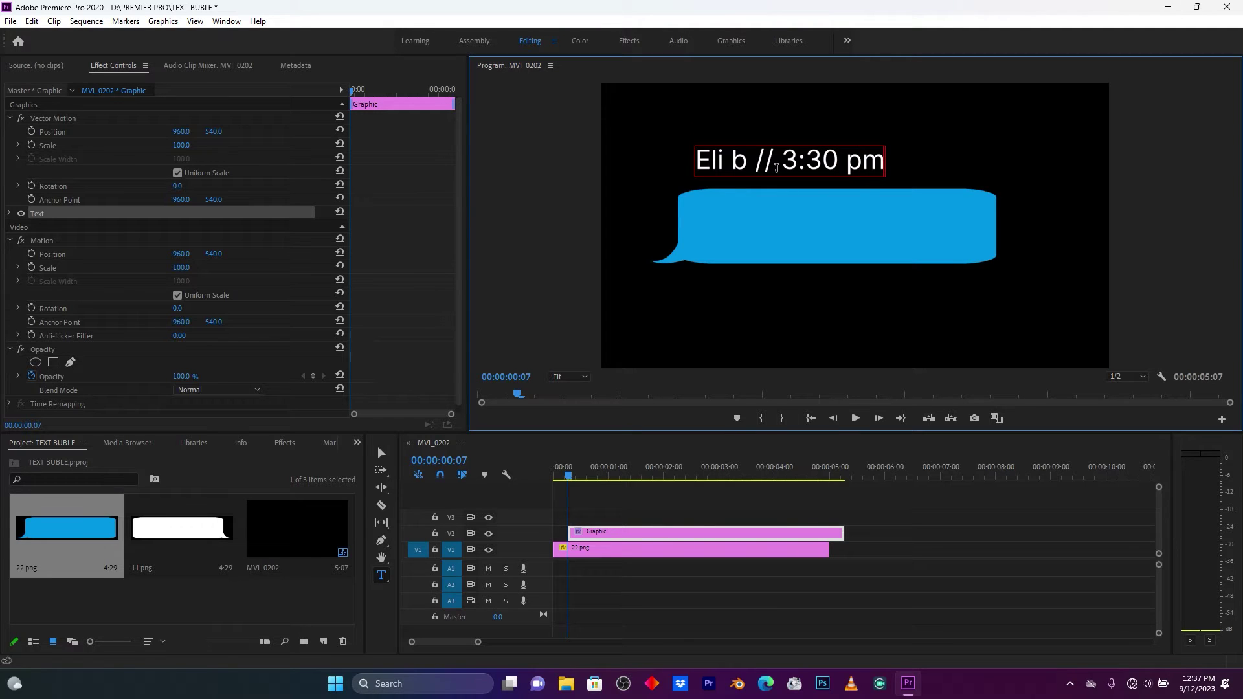
# Enlarge the text slightly and seat it just above the bubble's upper edge, and move its clip on V2 to the sequence start.
pyautogui.click(383, 451)
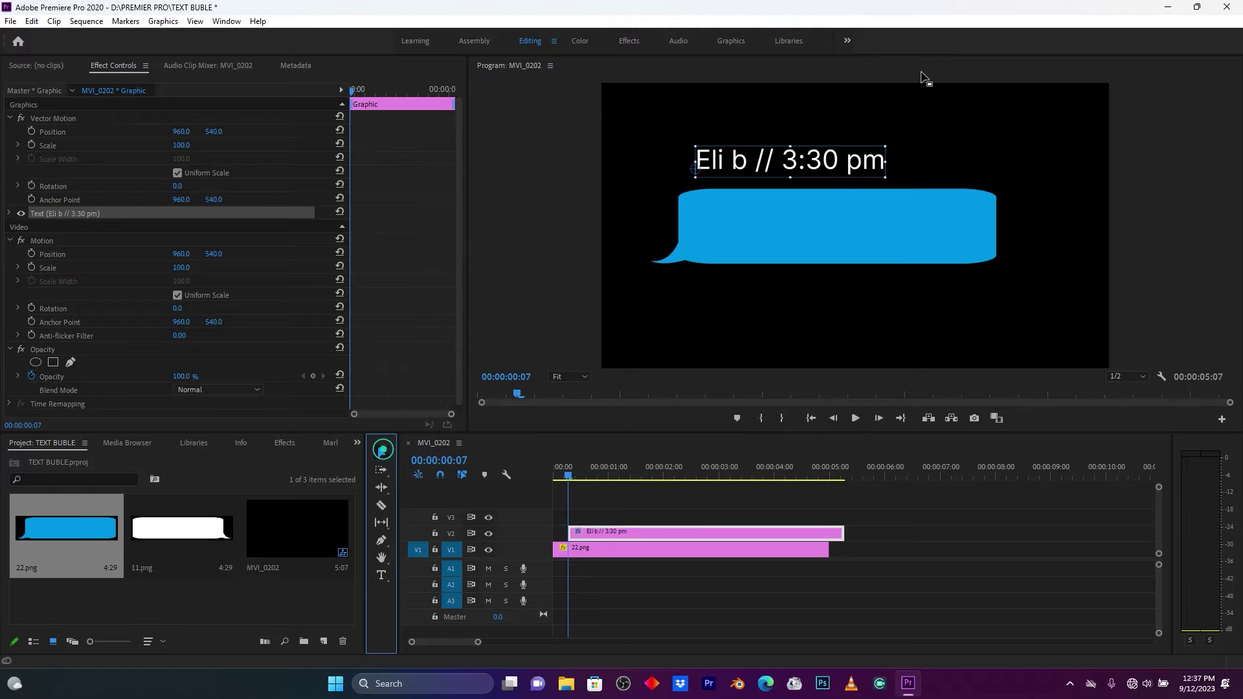
pyautogui.click(798, 171)
pyautogui.moveTo(799, 171); pyautogui.dragTo(795, 175)
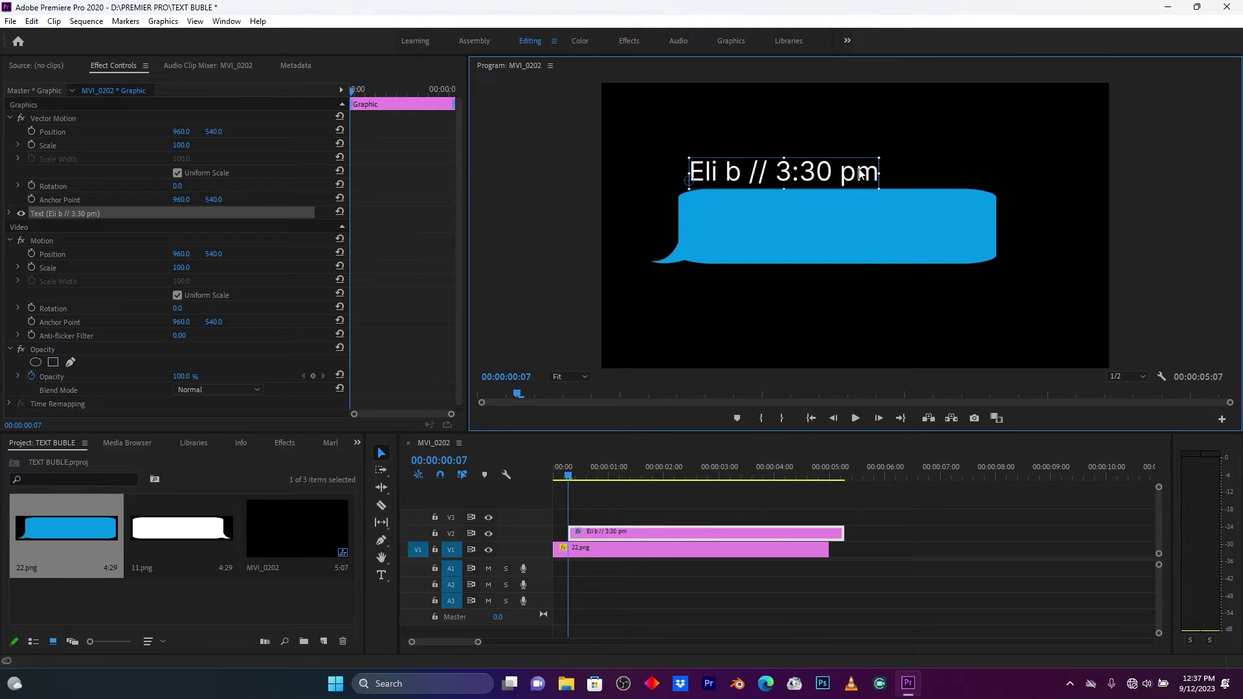
pyautogui.moveTo(877, 157)
pyautogui.mouseDown()
pyautogui.moveTo(887, 151)
pyautogui.moveTo(858, 173)
pyautogui.moveTo(893, 156)
pyautogui.mouseUp()
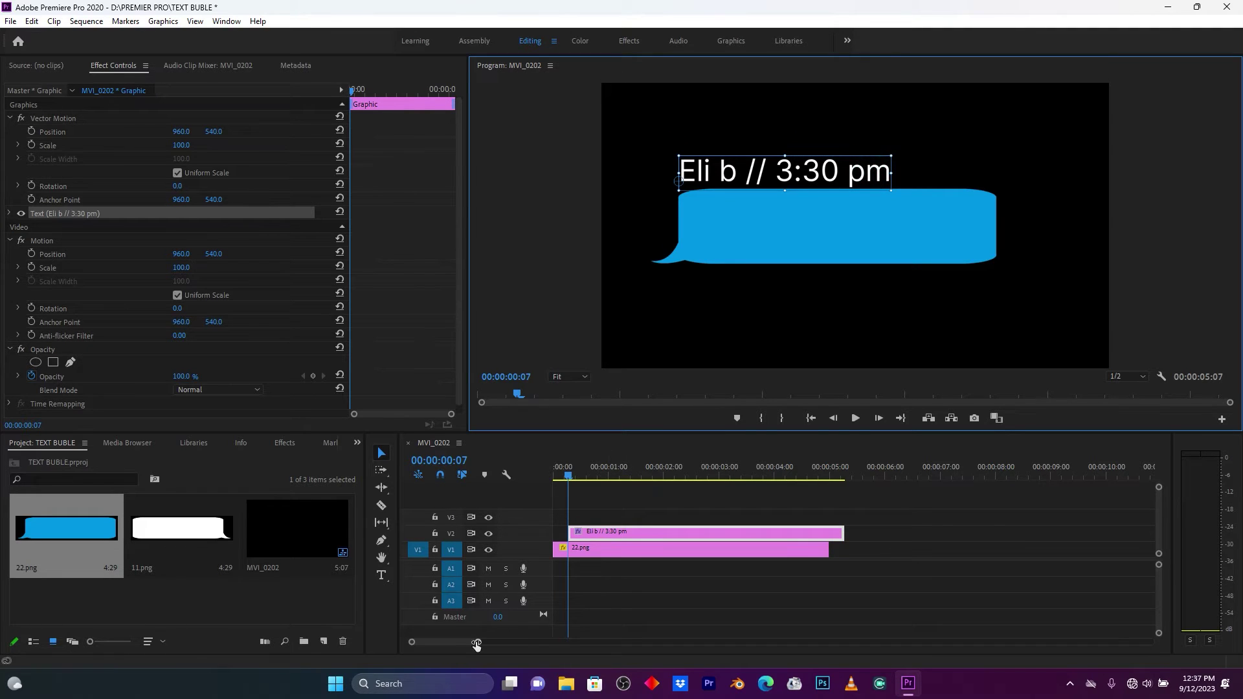
pyautogui.moveTo(476, 644); pyautogui.dragTo(459, 641)
pyautogui.moveTo(635, 534); pyautogui.dragTo(602, 532)
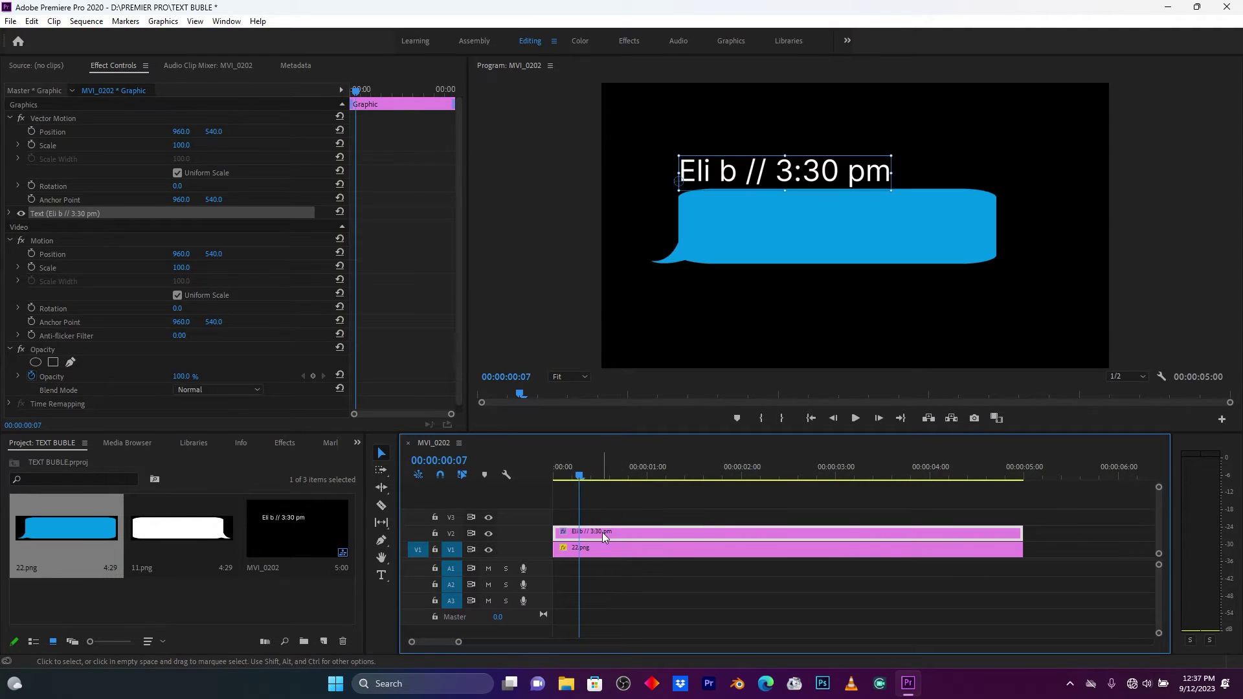
# Apply the Film Dissolve transition to the start of the name-and-time label clip on V2.
pyautogui.click(285, 443)
pyautogui.click(53, 460)
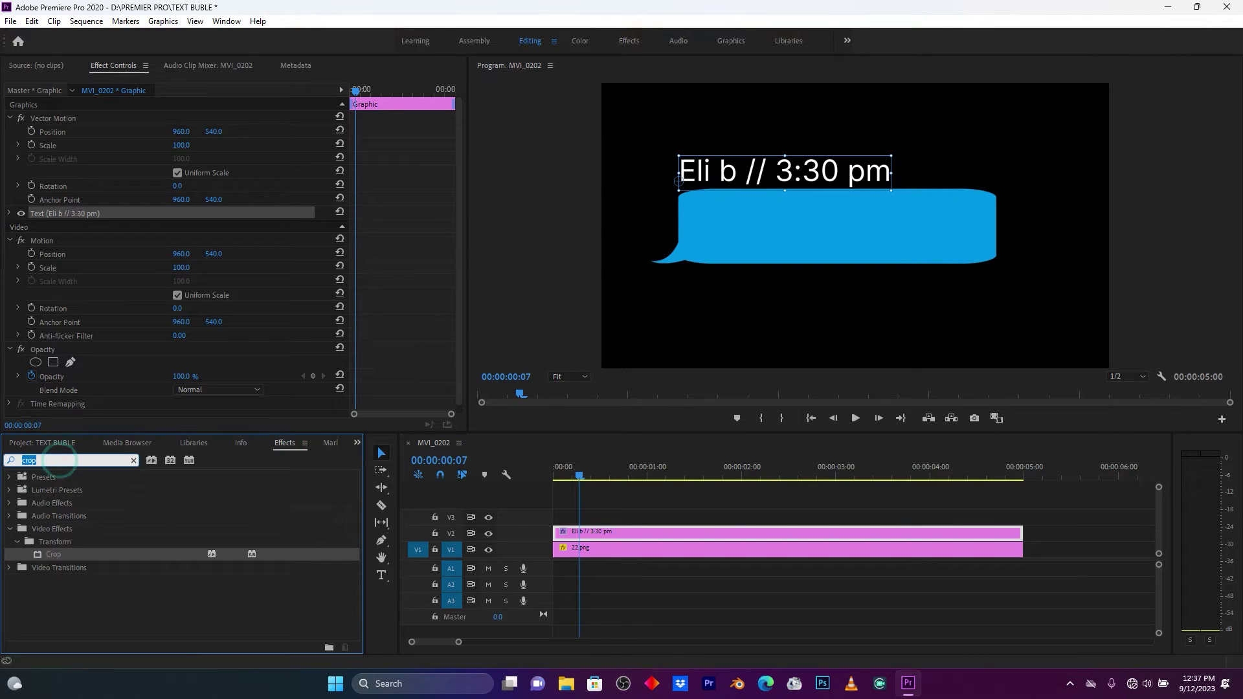
pyautogui.write('film')
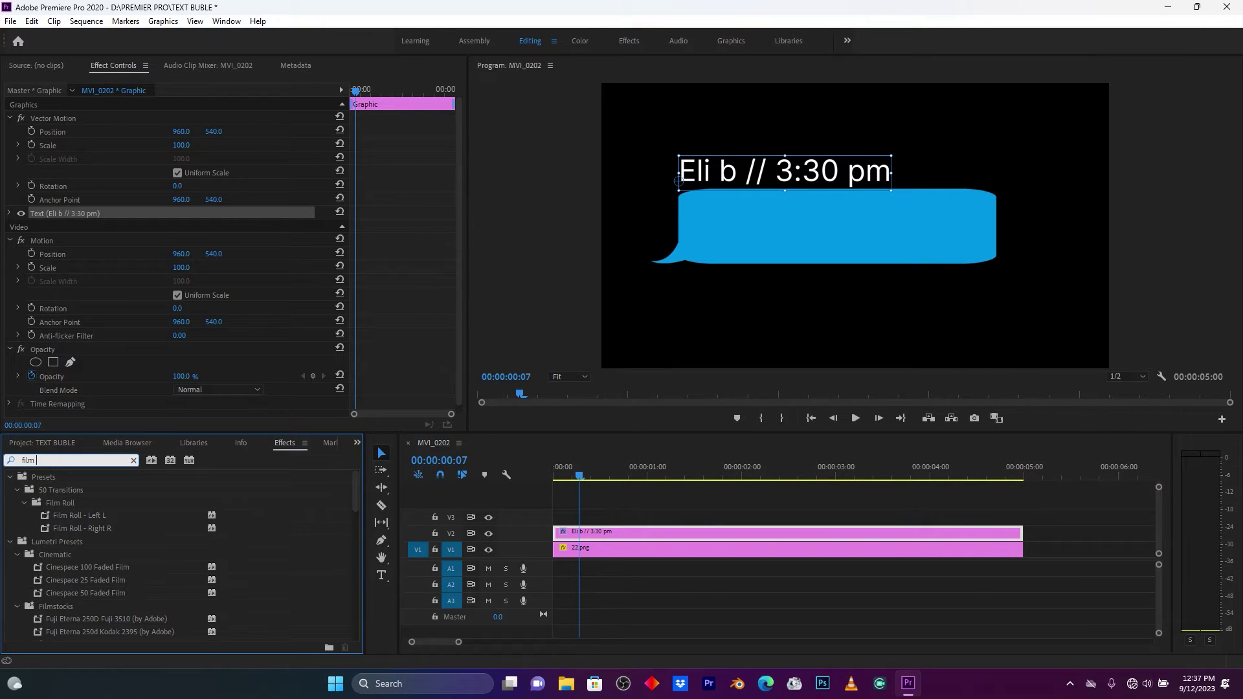
pyautogui.write(' d')
pyautogui.write('is')
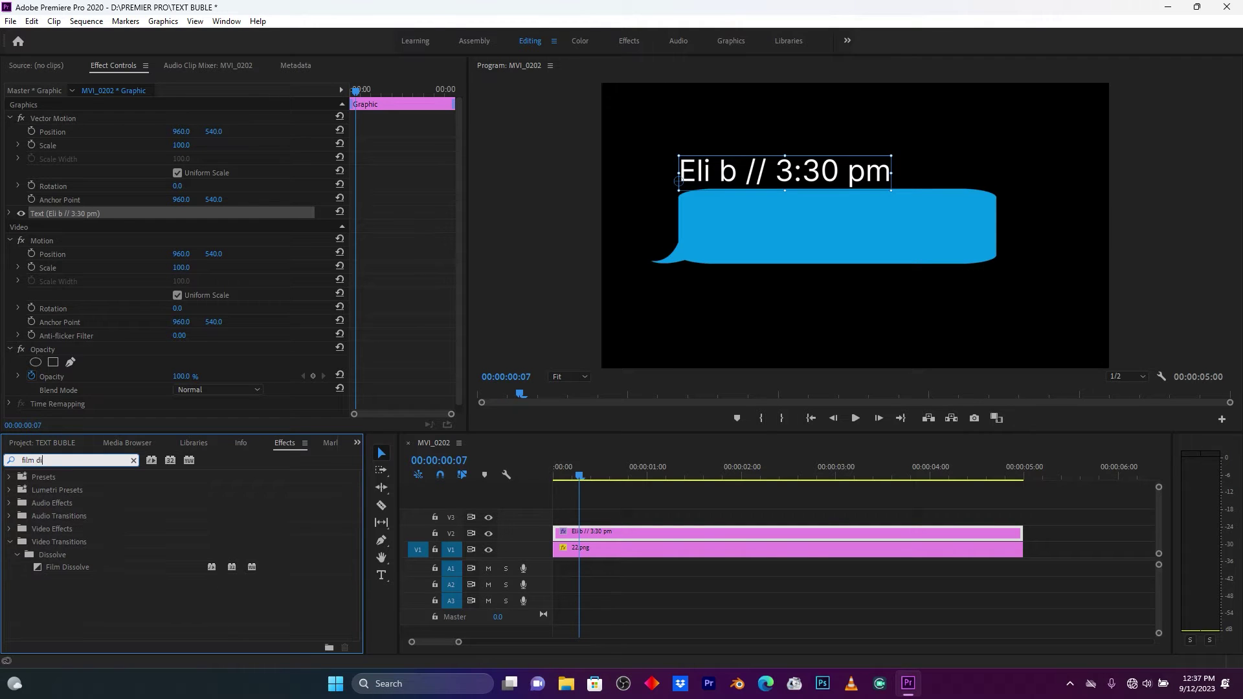
pyautogui.click(77, 566)
pyautogui.moveTo(41, 565); pyautogui.dragTo(628, 533)
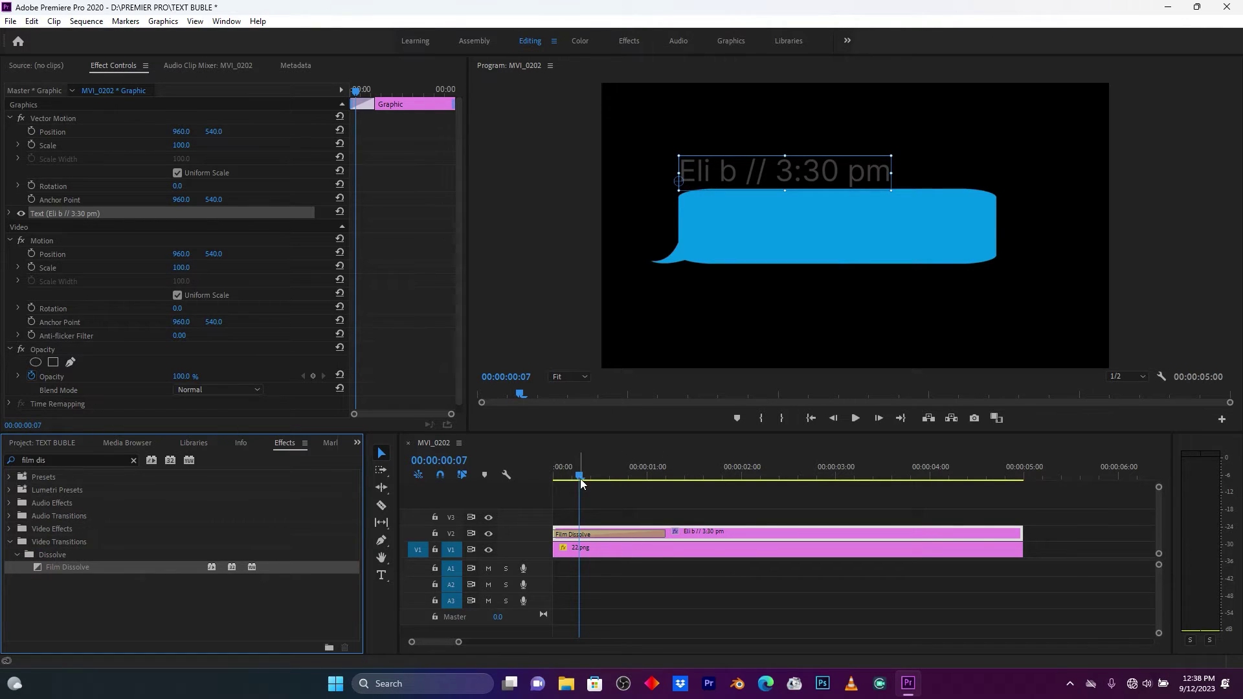
# Preview the label's fade-in from the beginning of the sequence.
pyautogui.moveTo(581, 478); pyautogui.dragTo(555, 477)
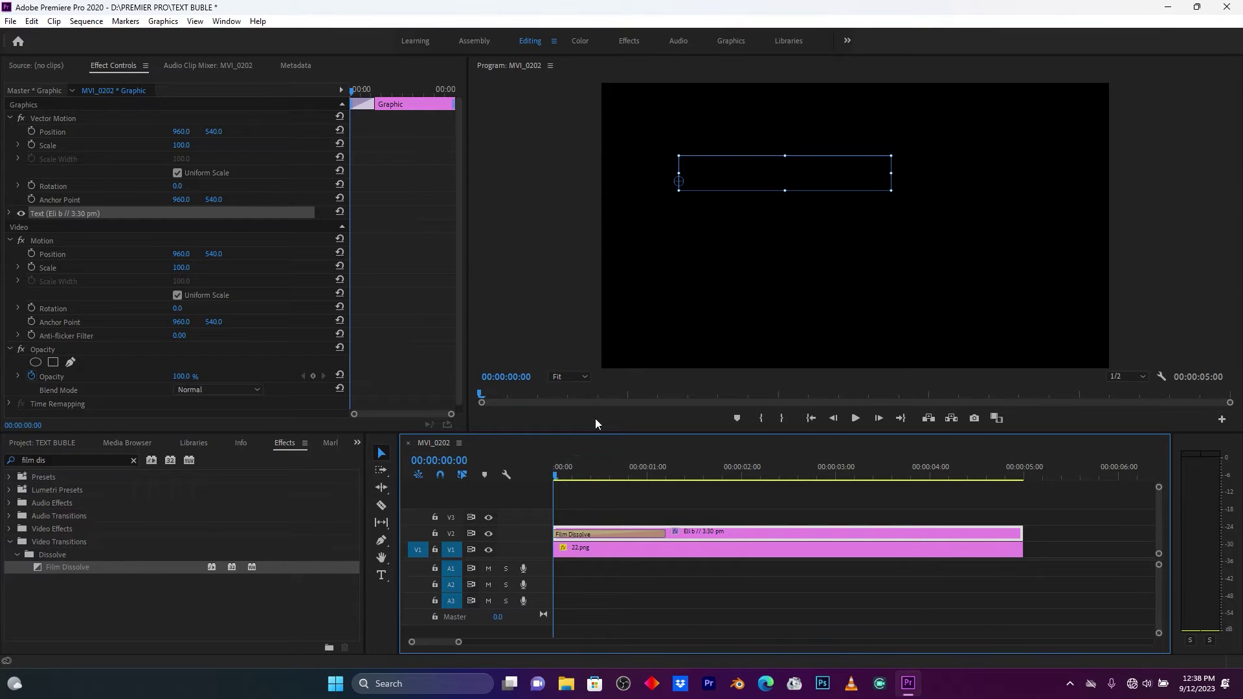
pyautogui.press('space')
pyautogui.press('space')
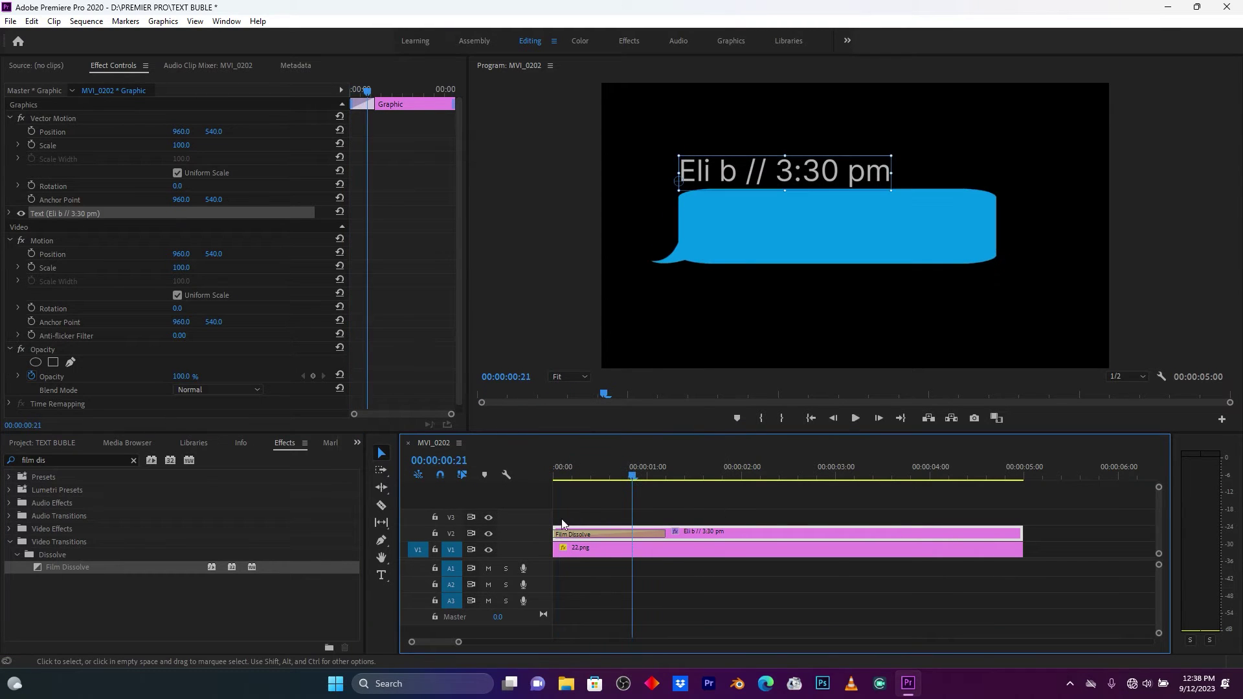
# Shorten the label's Film Dissolve, shift its clip on V2 about three frames later, and play back the new timing.
pyautogui.moveTo(662, 534)
pyautogui.mouseDown()
pyautogui.moveTo(620, 534)
pyautogui.moveTo(661, 530)
pyautogui.mouseUp()
pyautogui.click(567, 535)
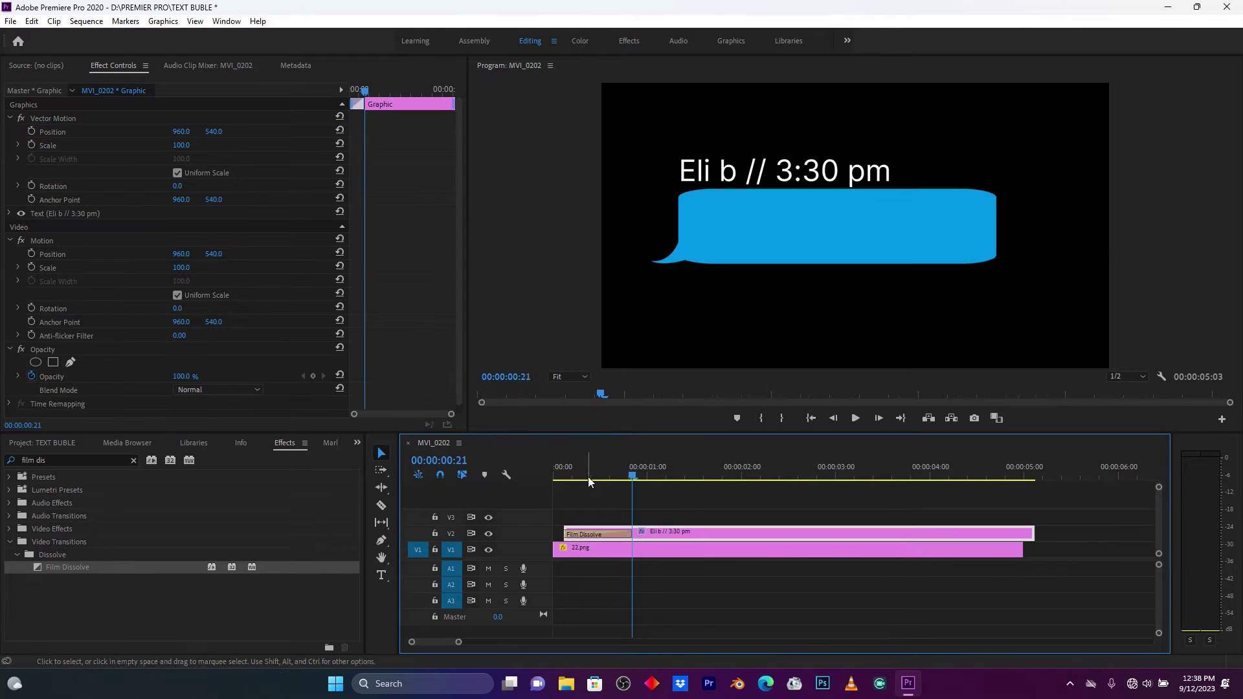
pyautogui.moveTo(587, 477); pyautogui.dragTo(485, 474)
pyautogui.press('space')
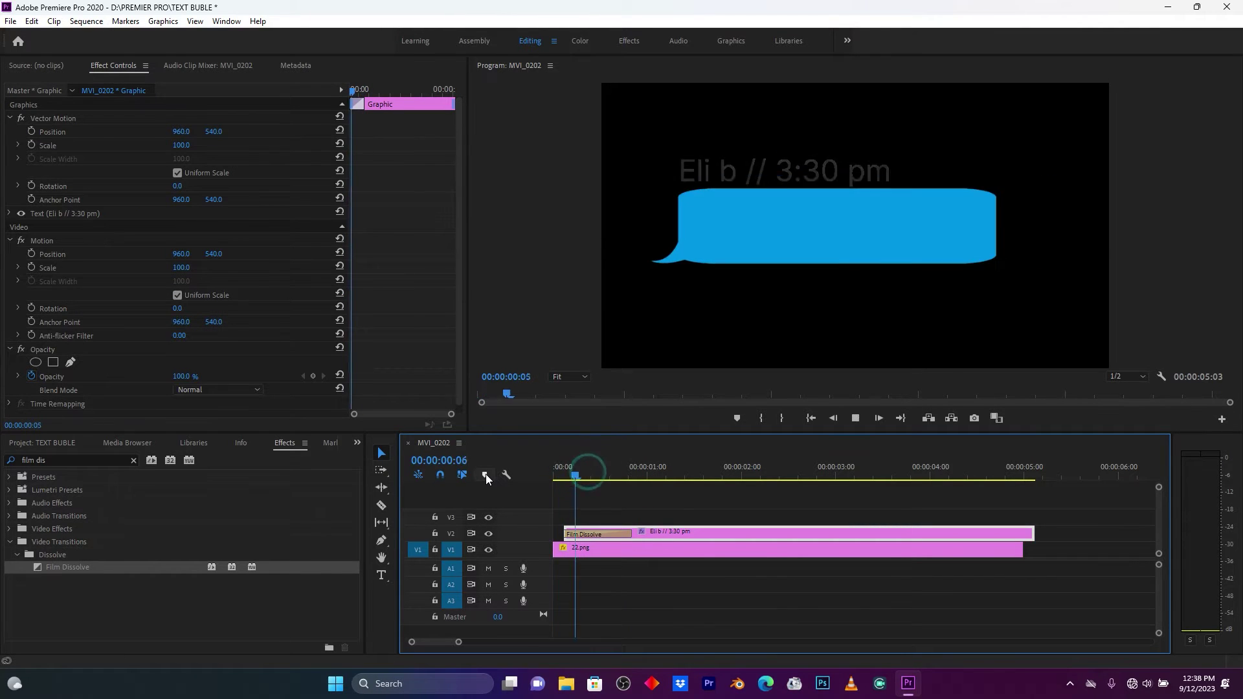
pyautogui.press('space')
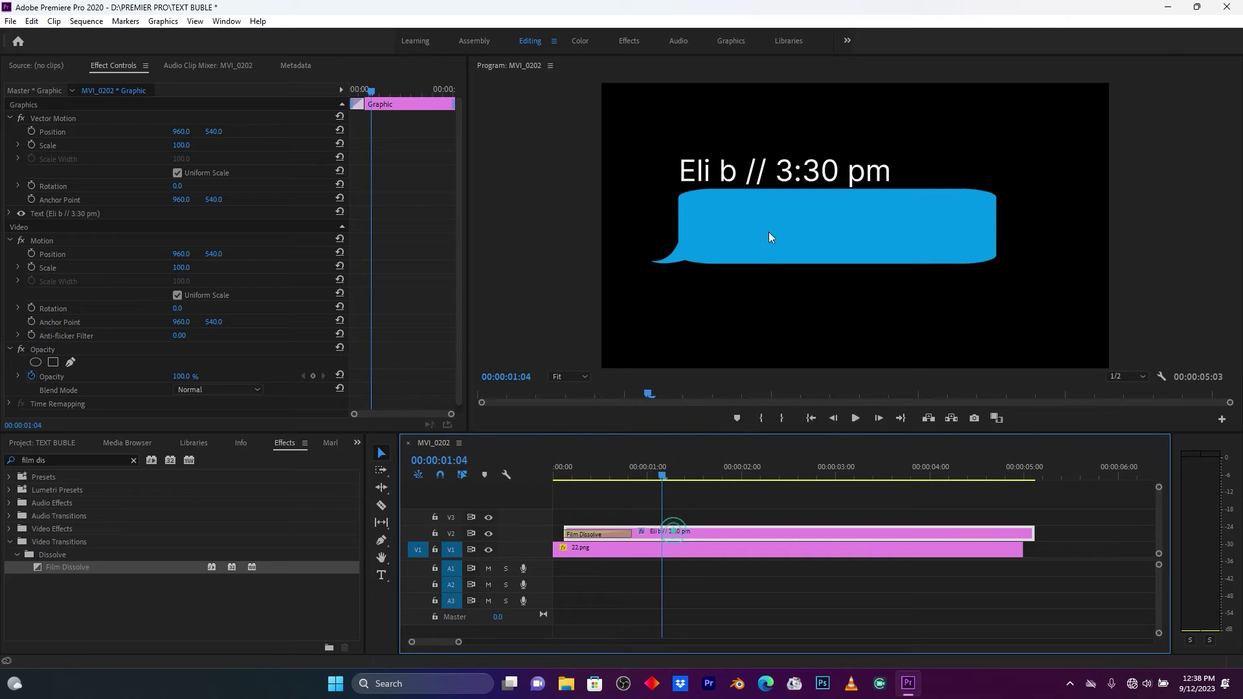
# Nudge the name-and-time label slightly to the right above the bubble.
pyautogui.click(782, 183)
pyautogui.moveTo(782, 182); pyautogui.dragTo(788, 182)
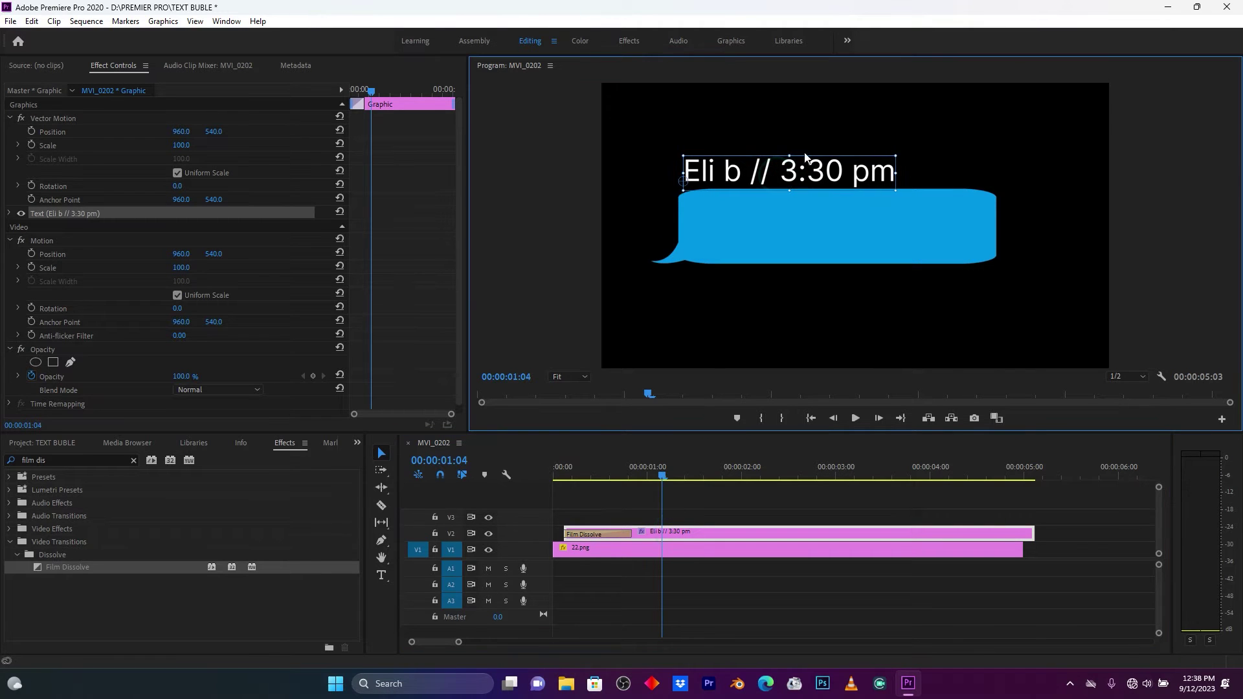
pyautogui.click(821, 138)
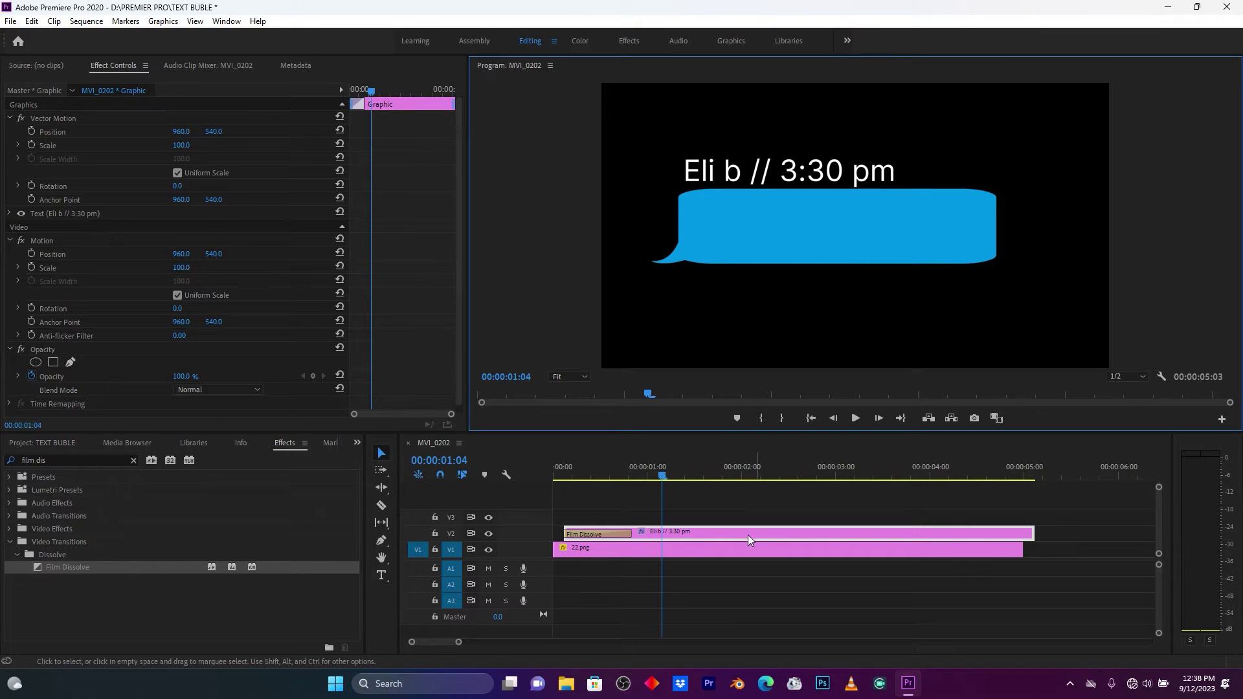
# Duplicate the label clip onto V3 about four frames later and set the copy's Vector Motion Position to 1109.0, 735.0, inside the bubble.
pyautogui.click(675, 534)
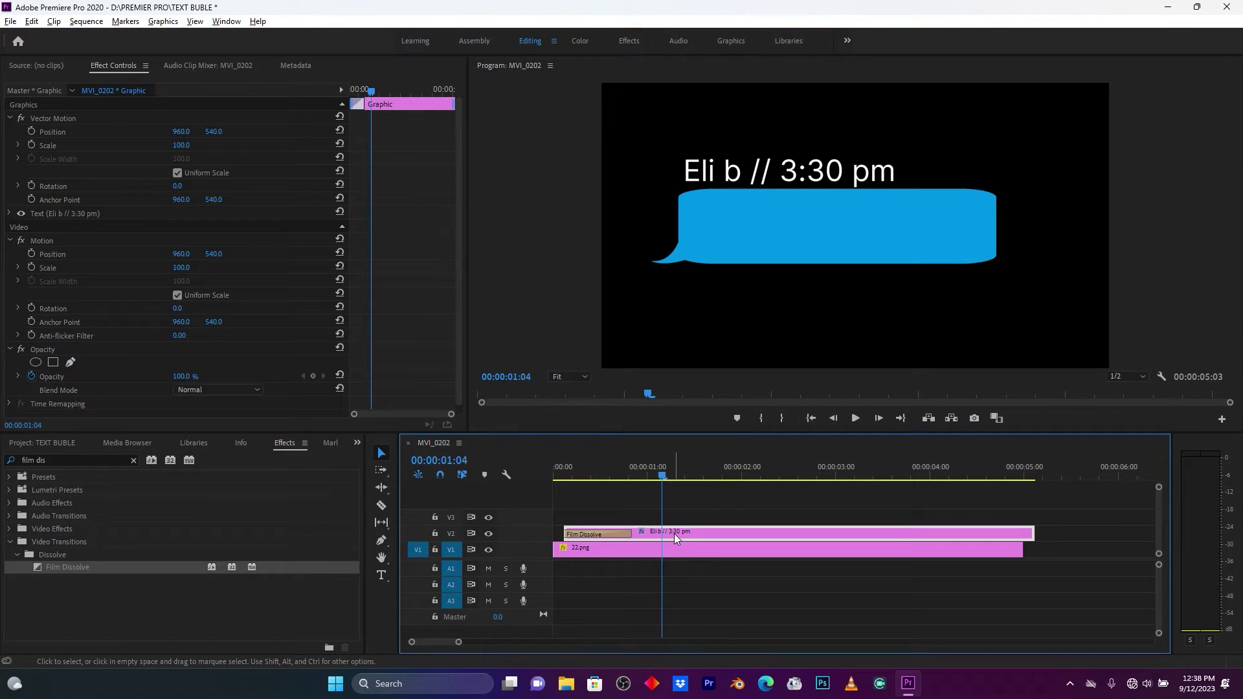
pyautogui.moveTo(674, 533); pyautogui.dragTo(686, 517)
pyautogui.click(671, 518)
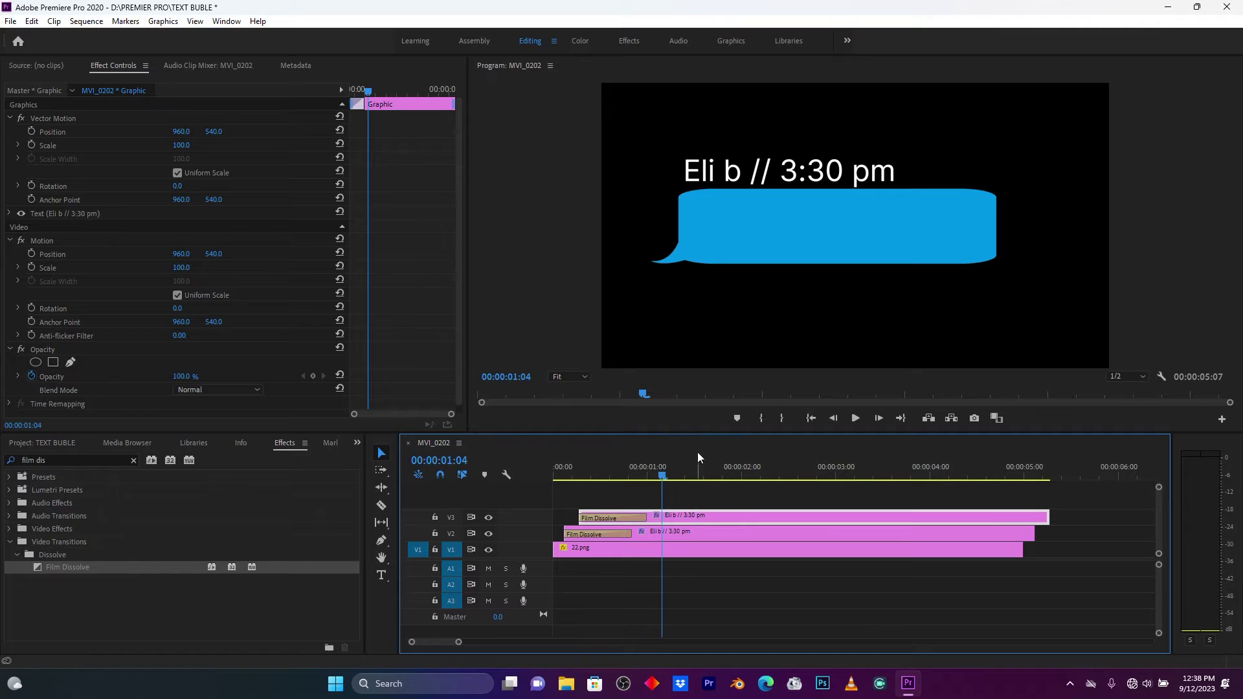
pyautogui.moveTo(215, 131); pyautogui.dragTo(378, 482)
# Replace the duplicated text inside the bubble with "Hey man", enlarge it and center it in the bubble.
pyautogui.click(381, 575)
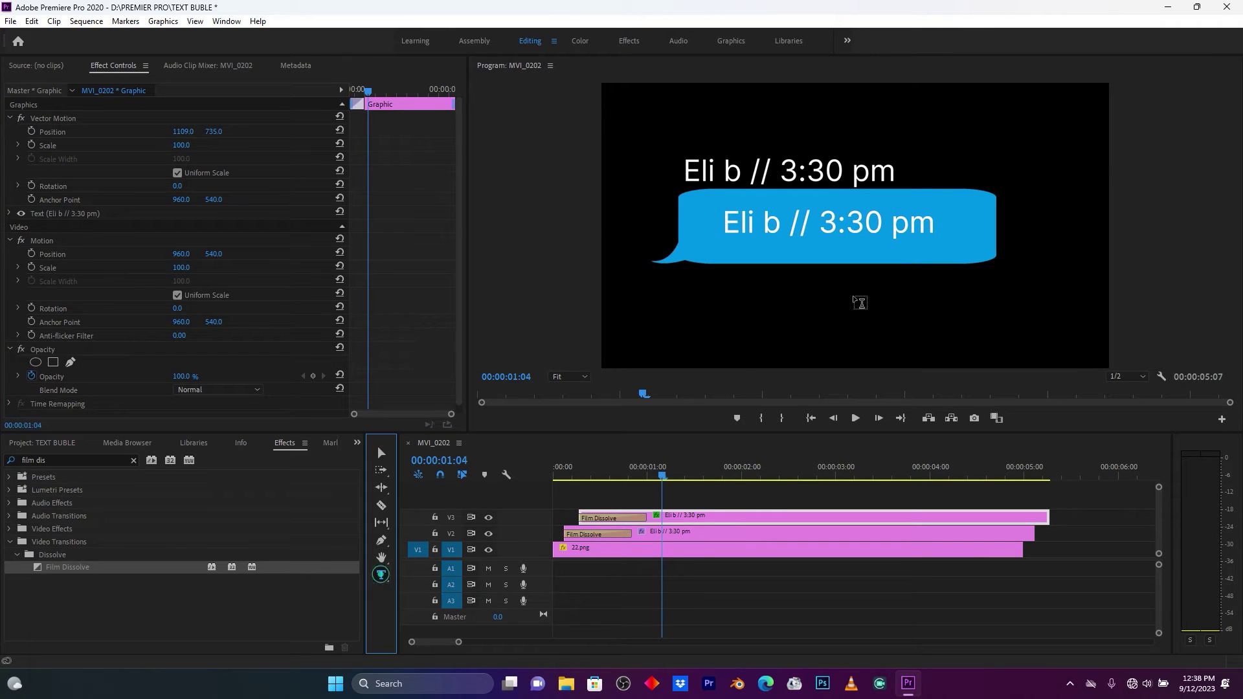
pyautogui.click(870, 221)
pyautogui.hotkey('ctrl', 'a')
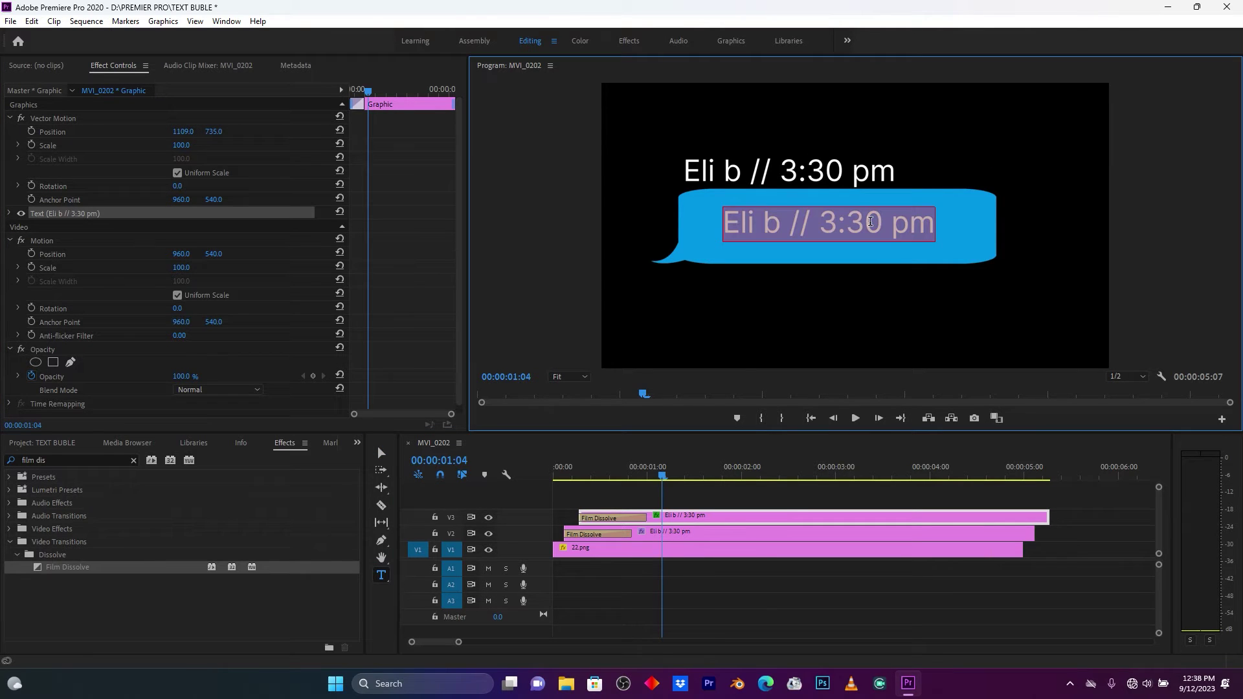
pyautogui.write('Hey')
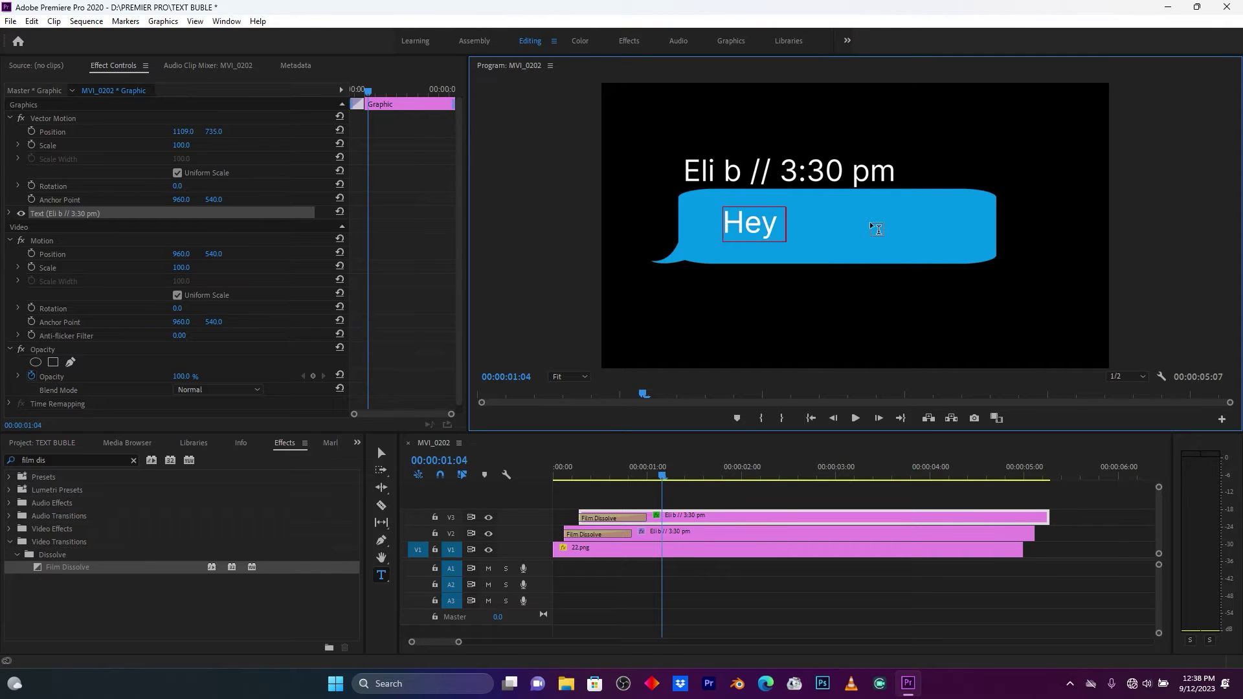
pyautogui.write(' man')
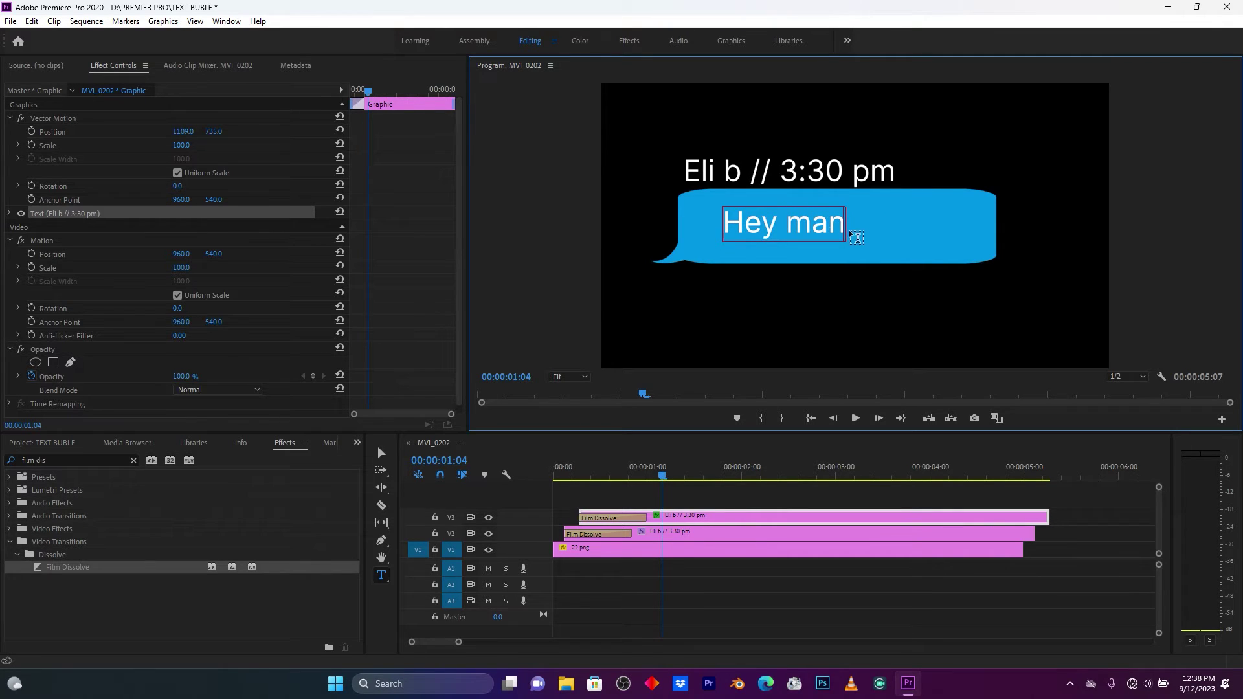
pyautogui.press('Escape')
pyautogui.moveTo(818, 231); pyautogui.dragTo(861, 230)
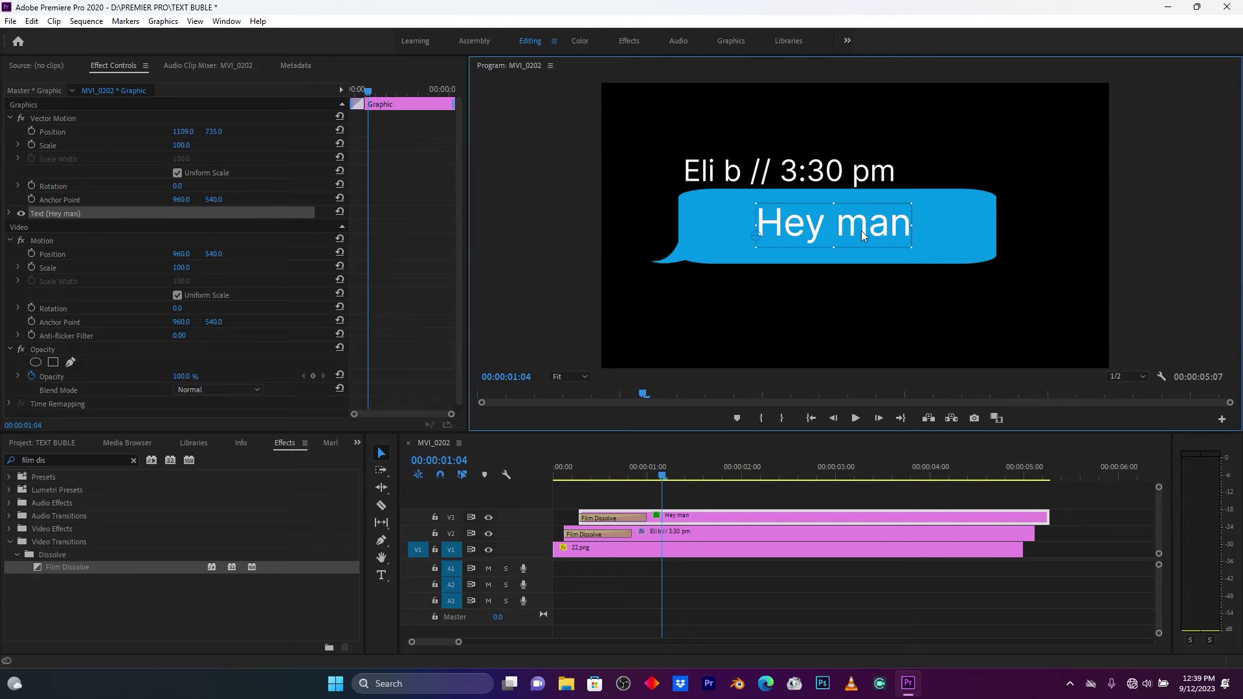
# Play the sequence from the start several times to check the timing of the bubble, label and message.
pyautogui.click(603, 467)
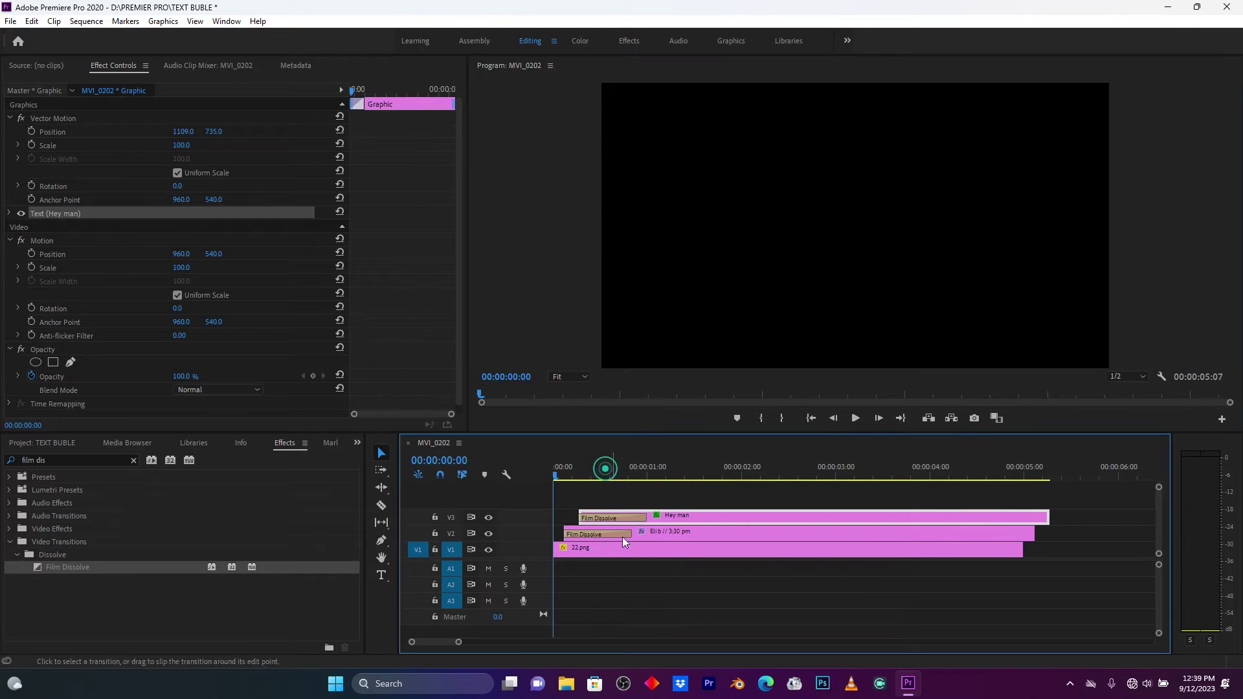
pyautogui.click(689, 587)
pyautogui.press('space')
pyautogui.press('space')
pyautogui.press('Home')
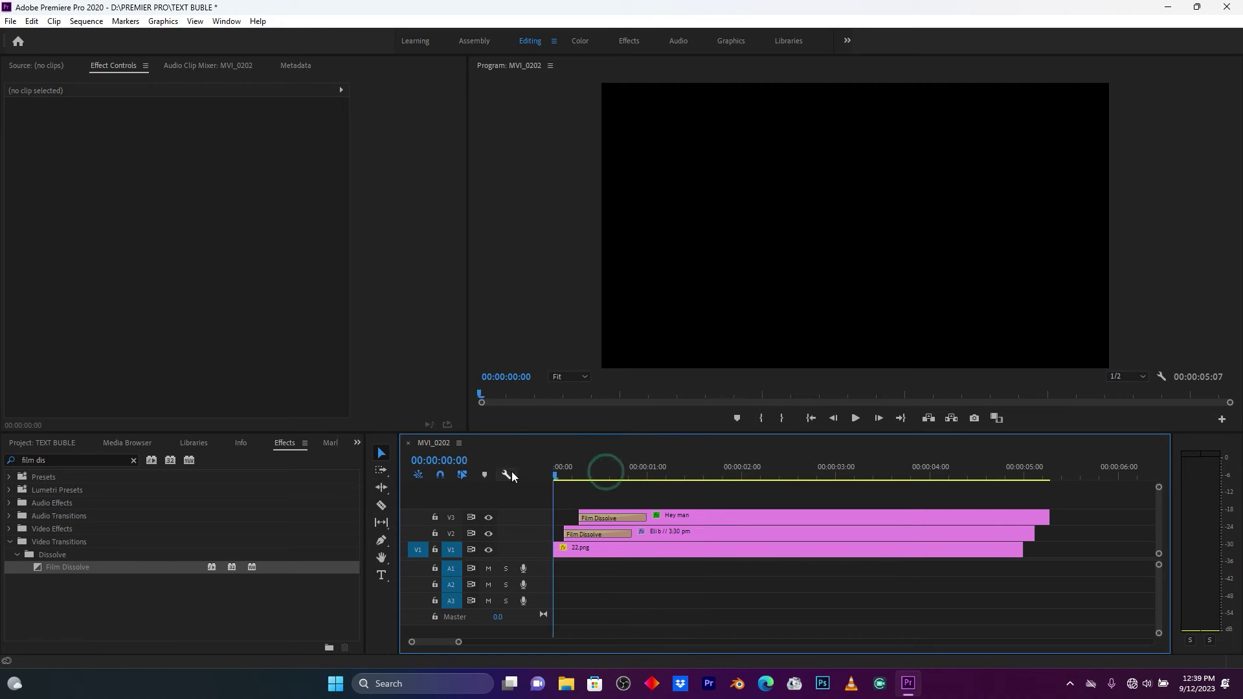
pyautogui.press('space')
pyautogui.moveTo(615, 475); pyautogui.dragTo(520, 477)
pyautogui.press('space')
pyautogui.moveTo(603, 475); pyautogui.dragTo(518, 476)
pyautogui.press('space')
pyautogui.moveTo(615, 477); pyautogui.dragTo(505, 475)
pyautogui.press('space')
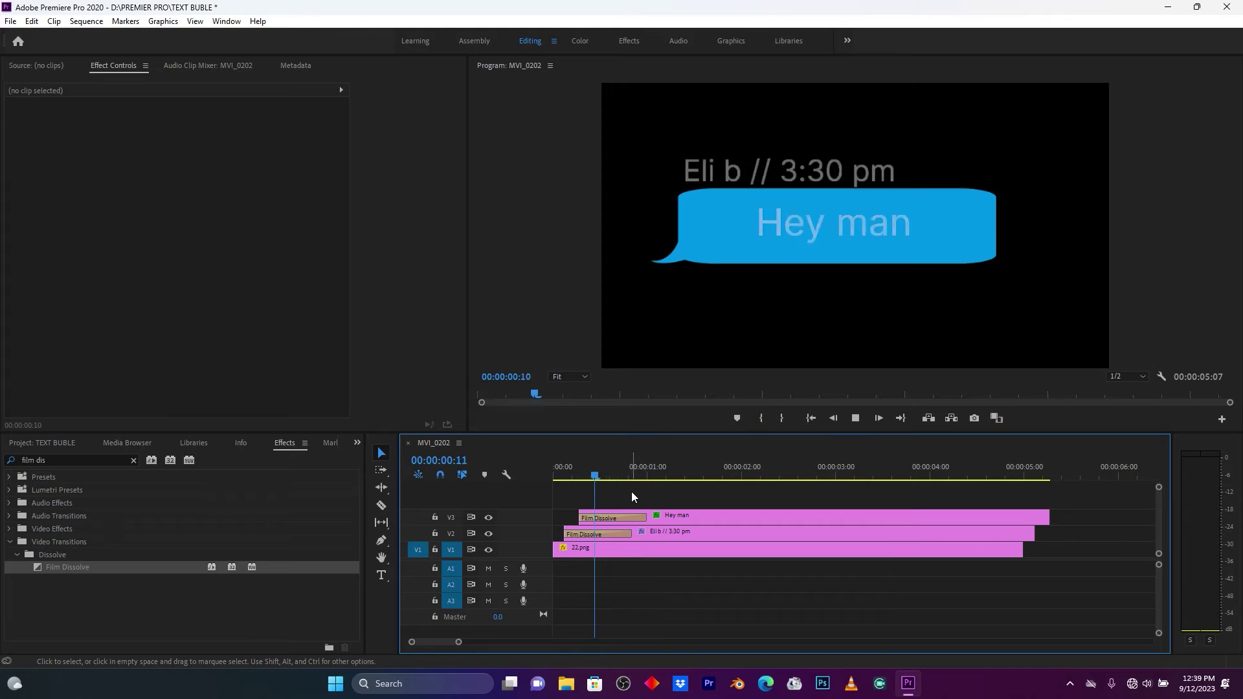
pyautogui.press('Home')
pyautogui.press('space')
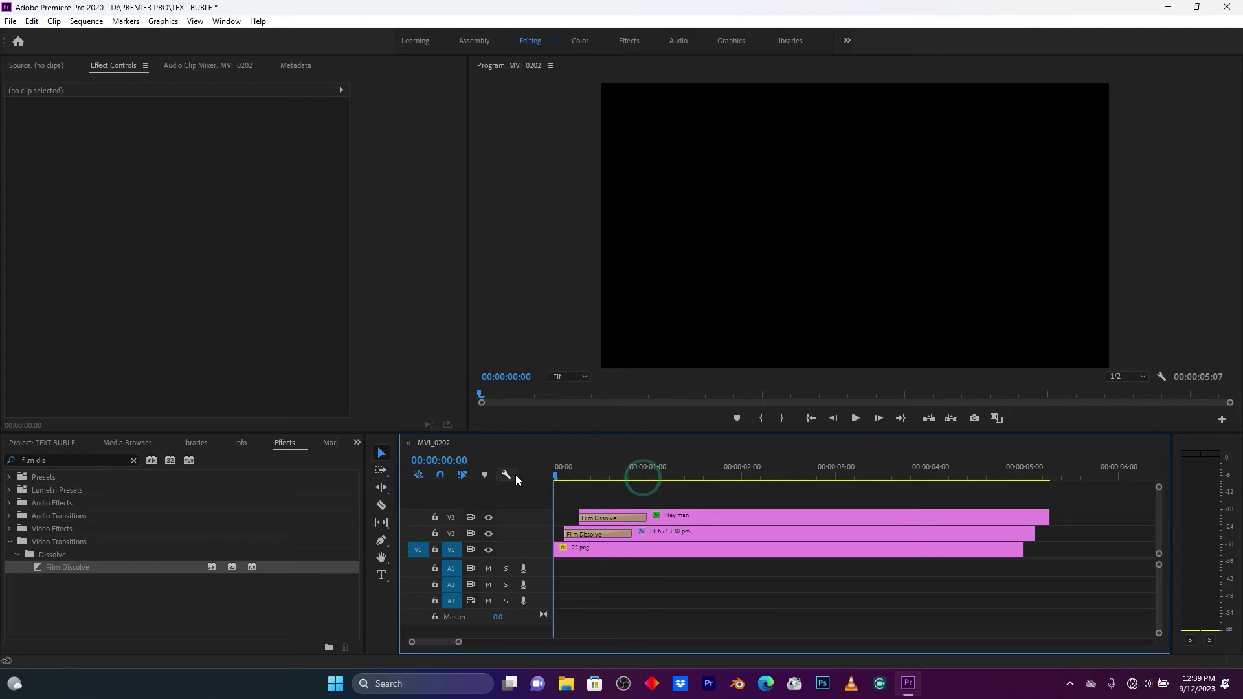
pyautogui.press('space')
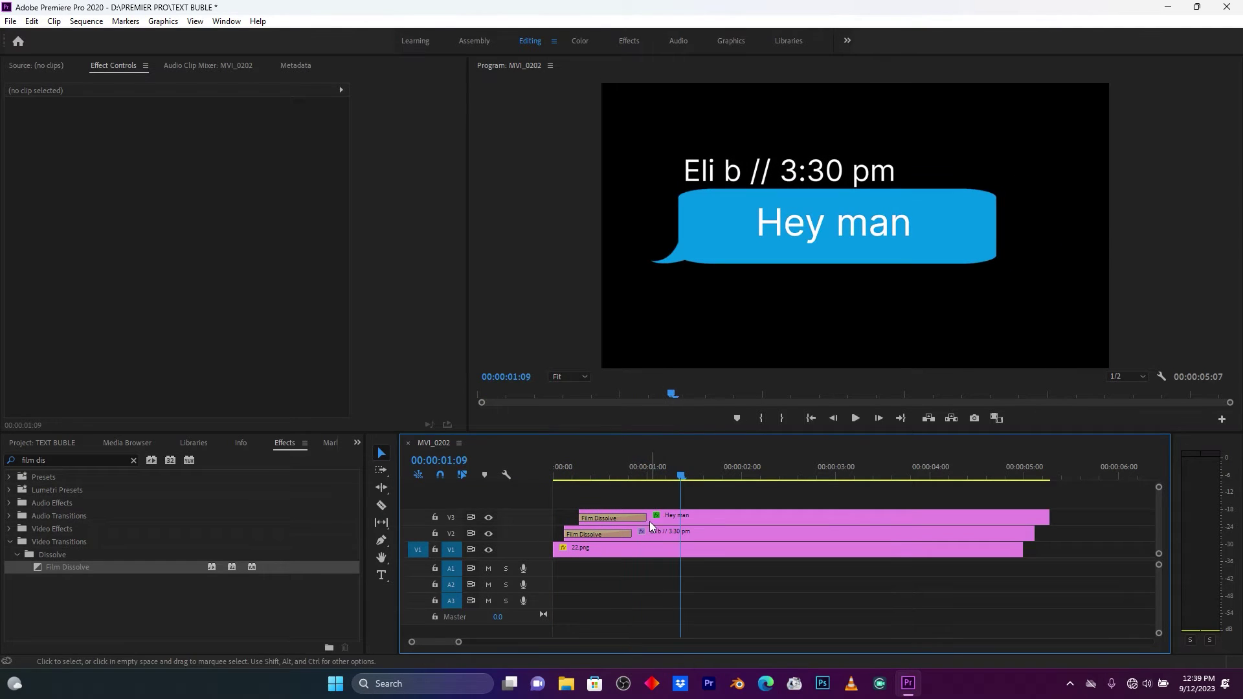
# Shorten the Film Dissolve on the "Hey man" clip to 00:00:00:09 and apply the Crop effect to that clip.
pyautogui.moveTo(639, 520); pyautogui.dragTo(613, 518)
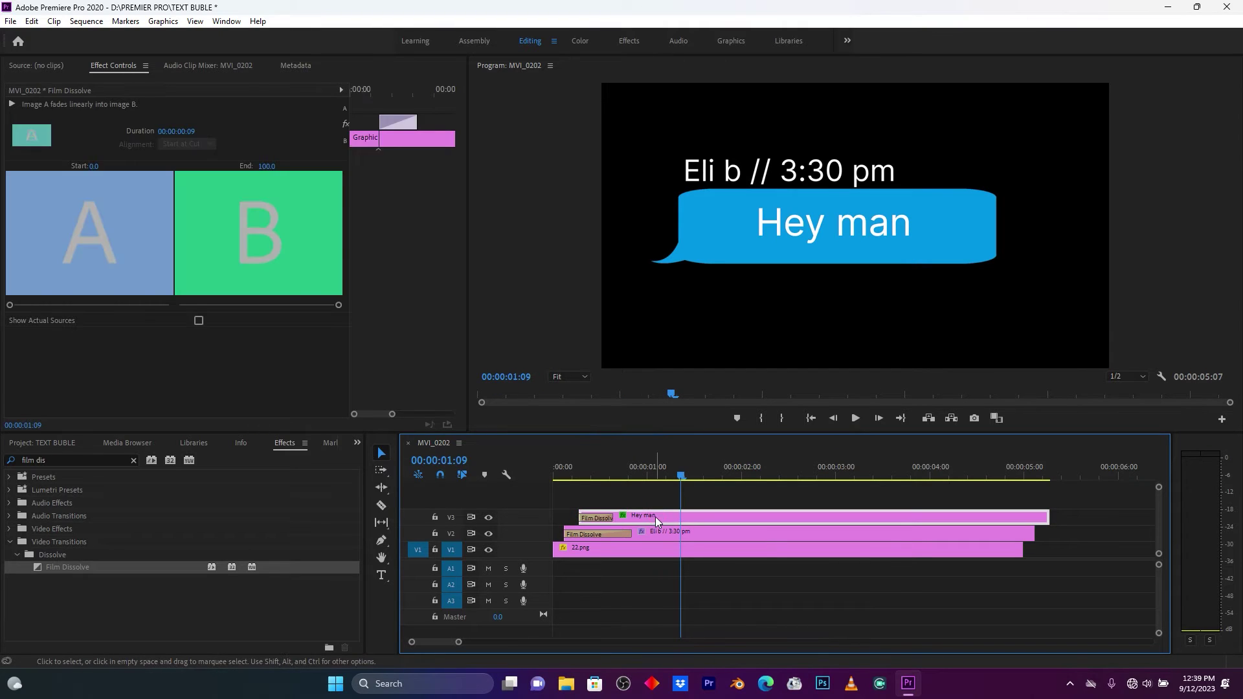
pyautogui.click(655, 516)
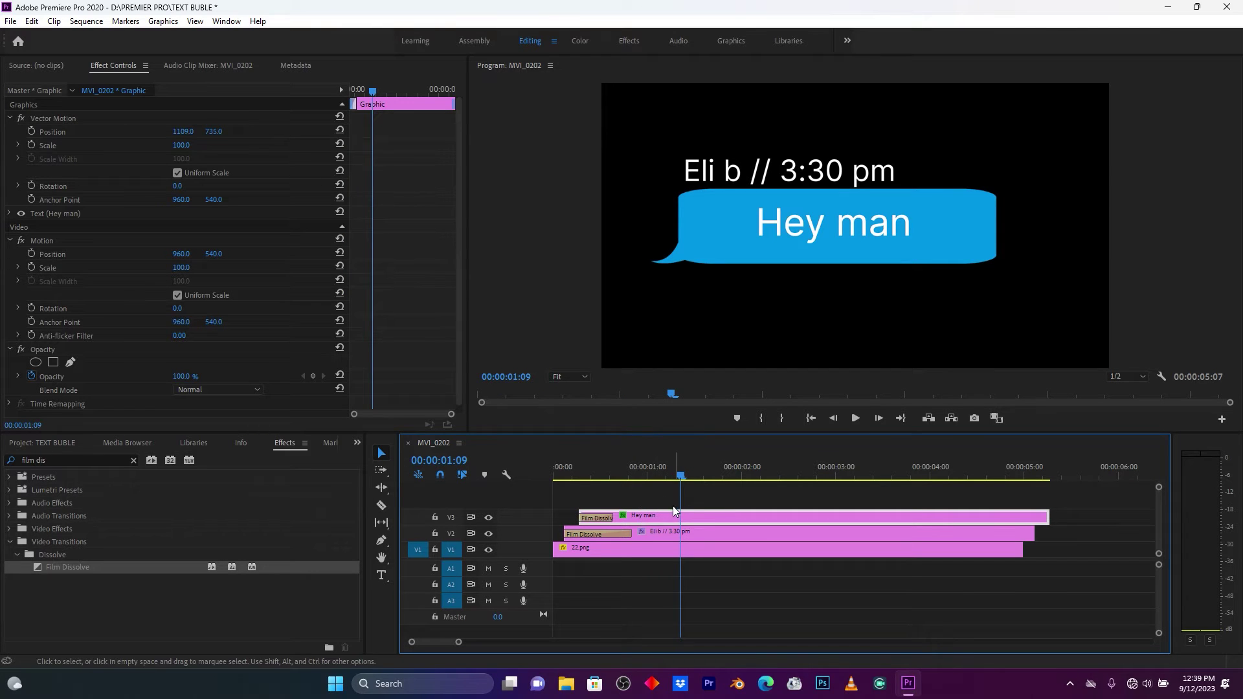
pyautogui.click(294, 445)
pyautogui.click(88, 464)
pyautogui.write('c')
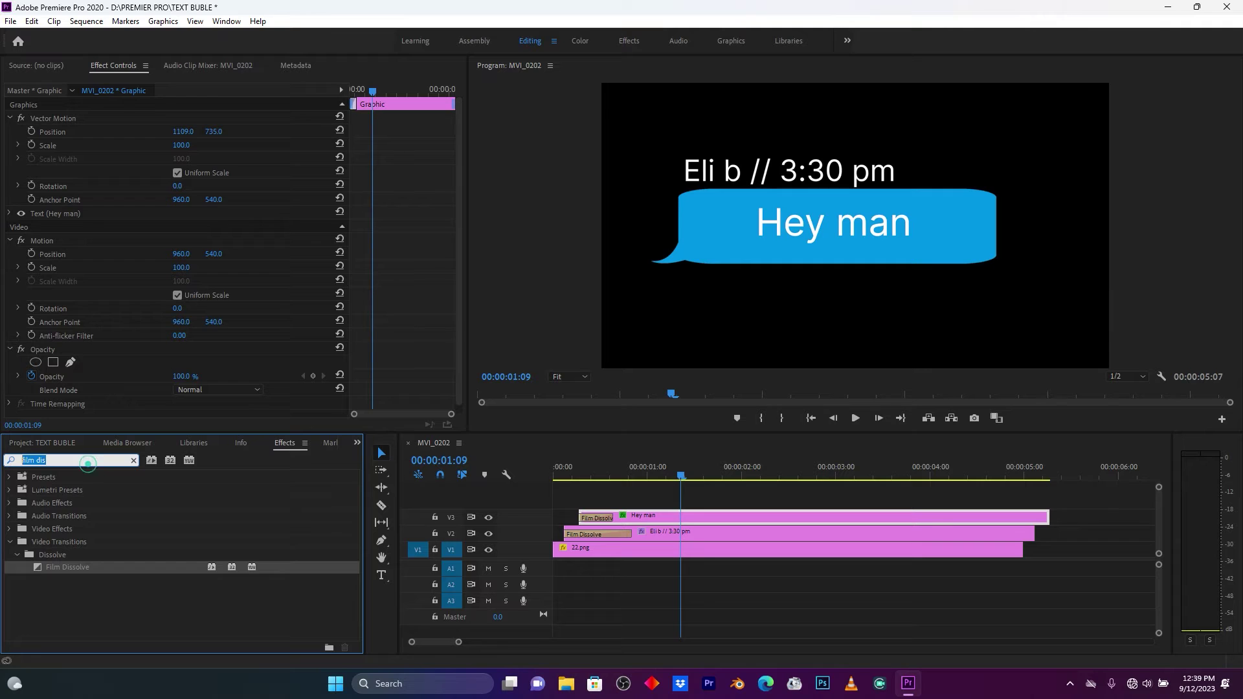
pyautogui.write('r')
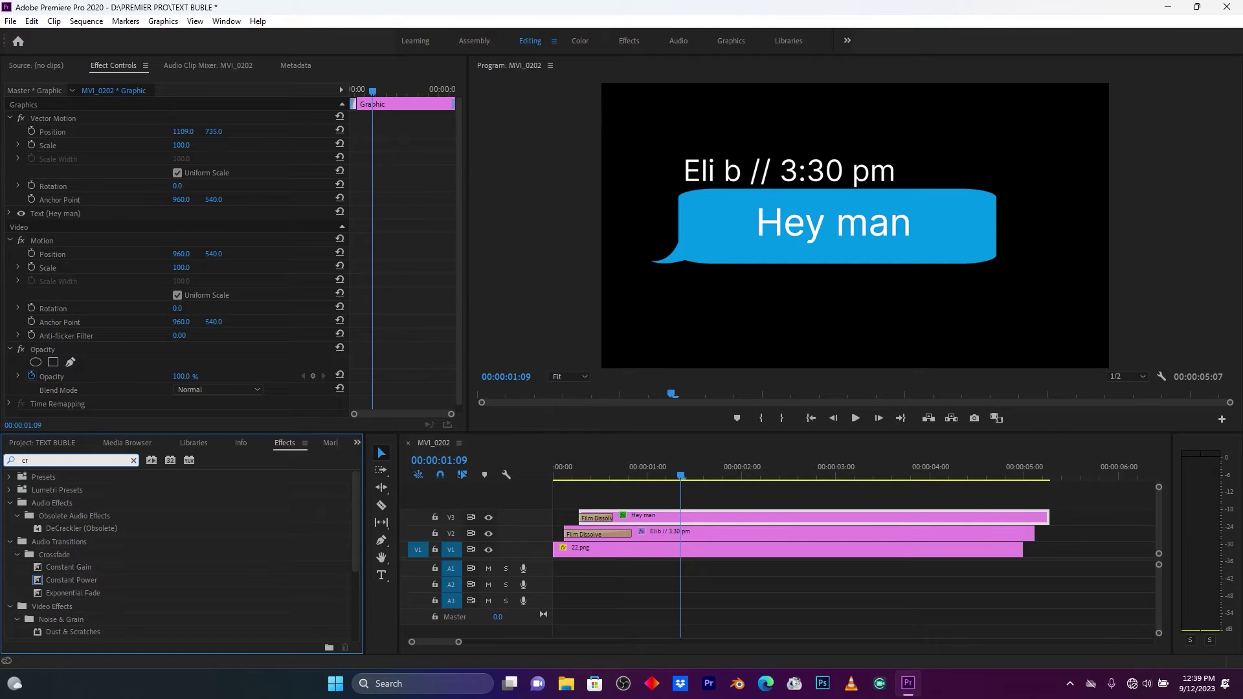
pyautogui.write('op')
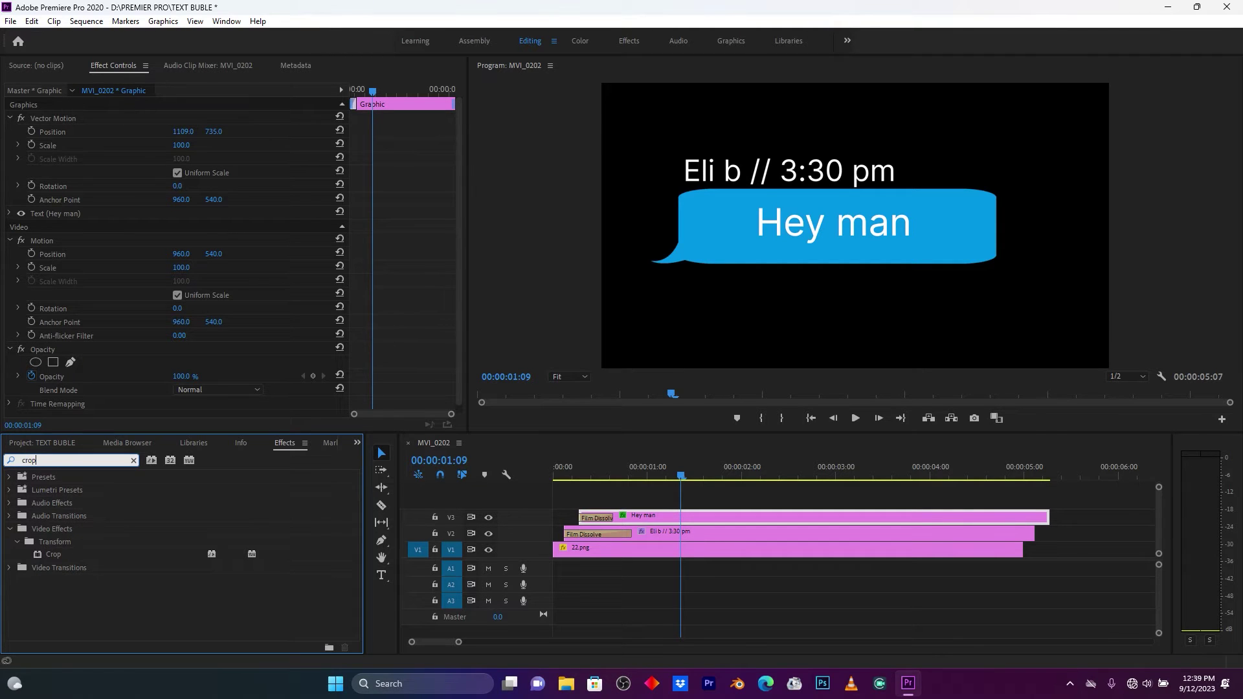
pyautogui.click(49, 553)
pyautogui.moveTo(474, 551); pyautogui.dragTo(674, 520)
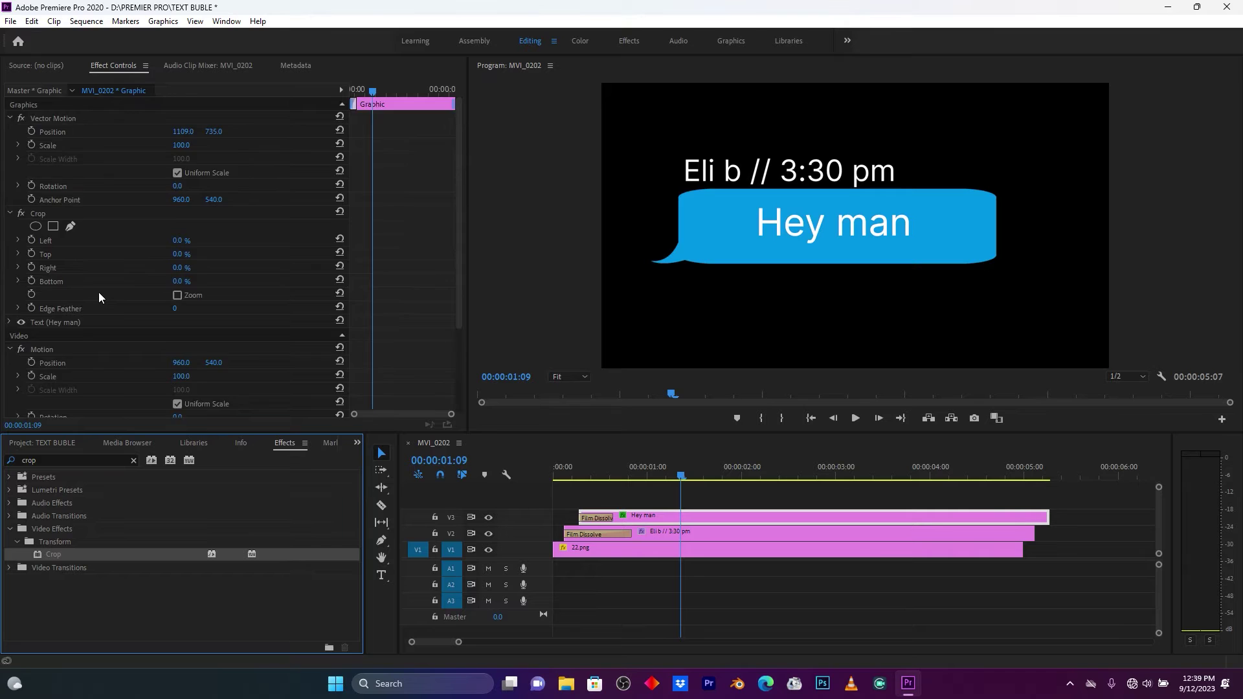
# Keyframe the "Hey man" clip's Crop Right value at 28% at 00:00:01:09 and 100% at 00:00:00:14.
pyautogui.scroll(-4, 98, 292)
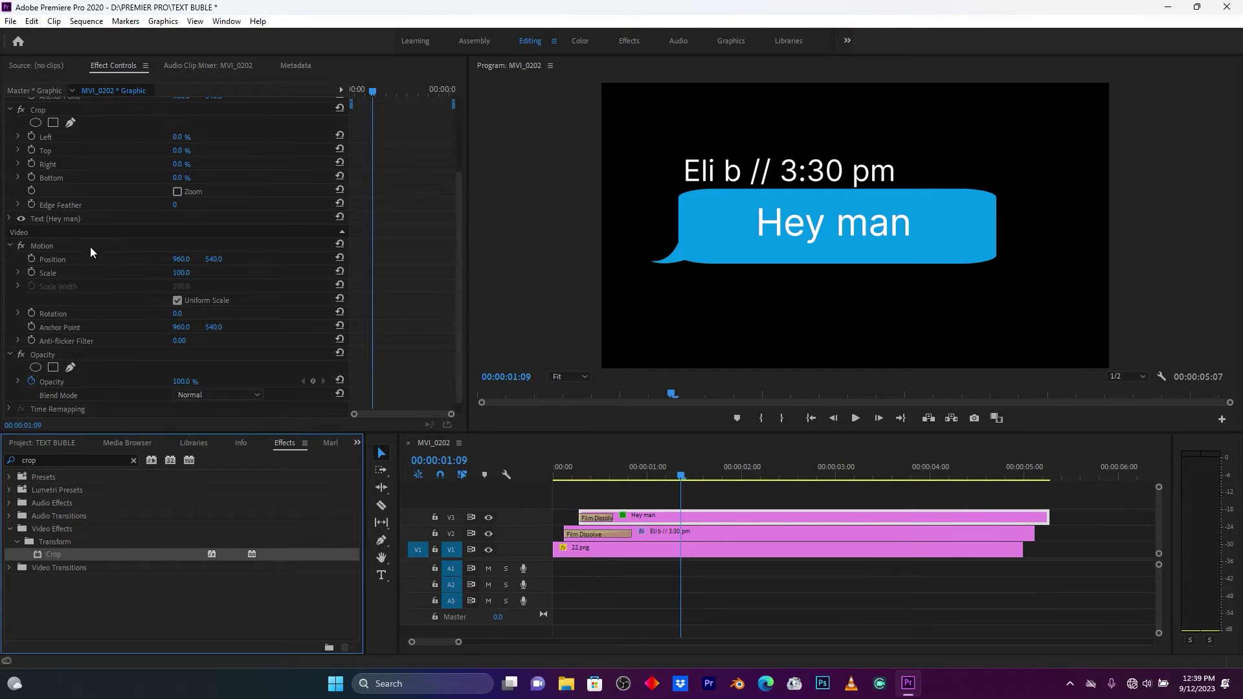
pyautogui.scroll(2, 91, 247)
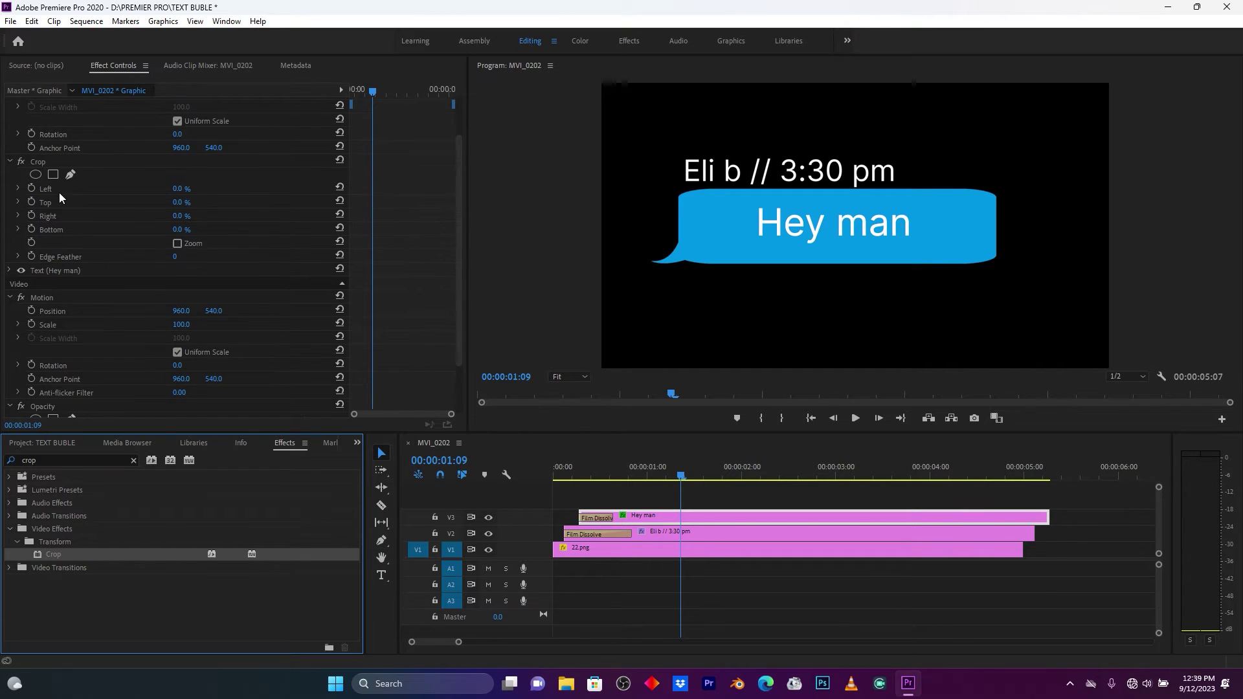
pyautogui.click(185, 226)
pyautogui.moveTo(181, 216); pyautogui.dragTo(220, 216)
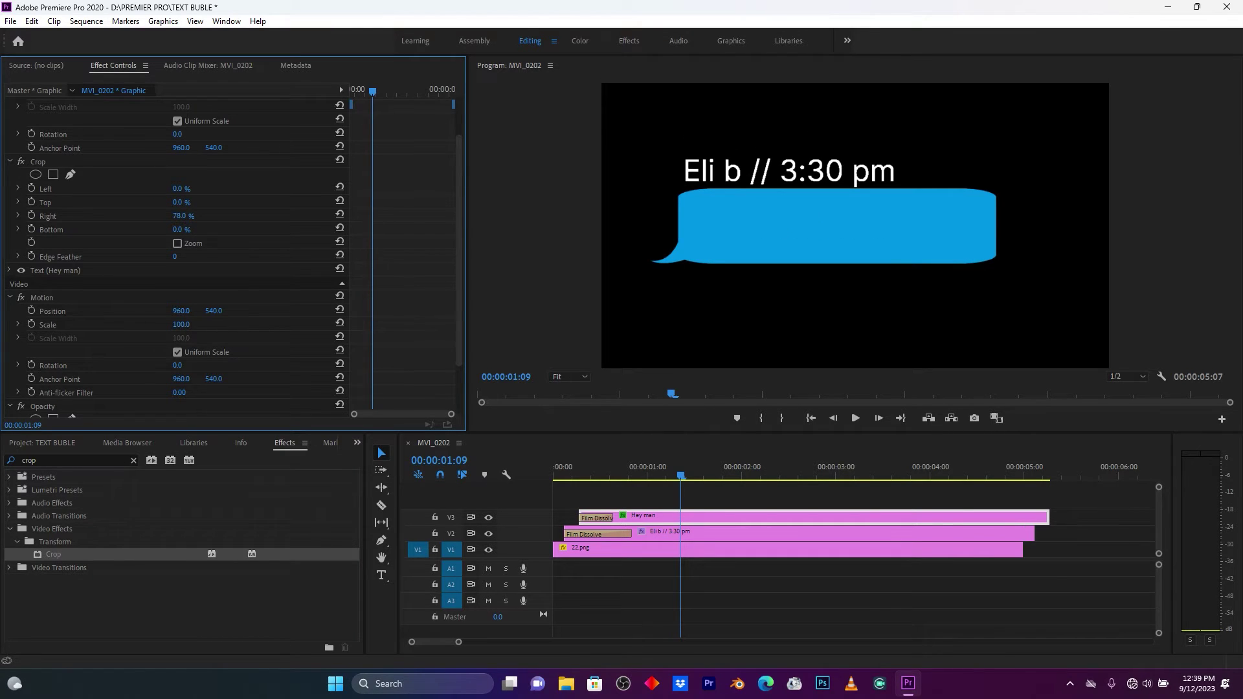
pyautogui.moveTo(194, 215); pyautogui.dragTo(182, 215)
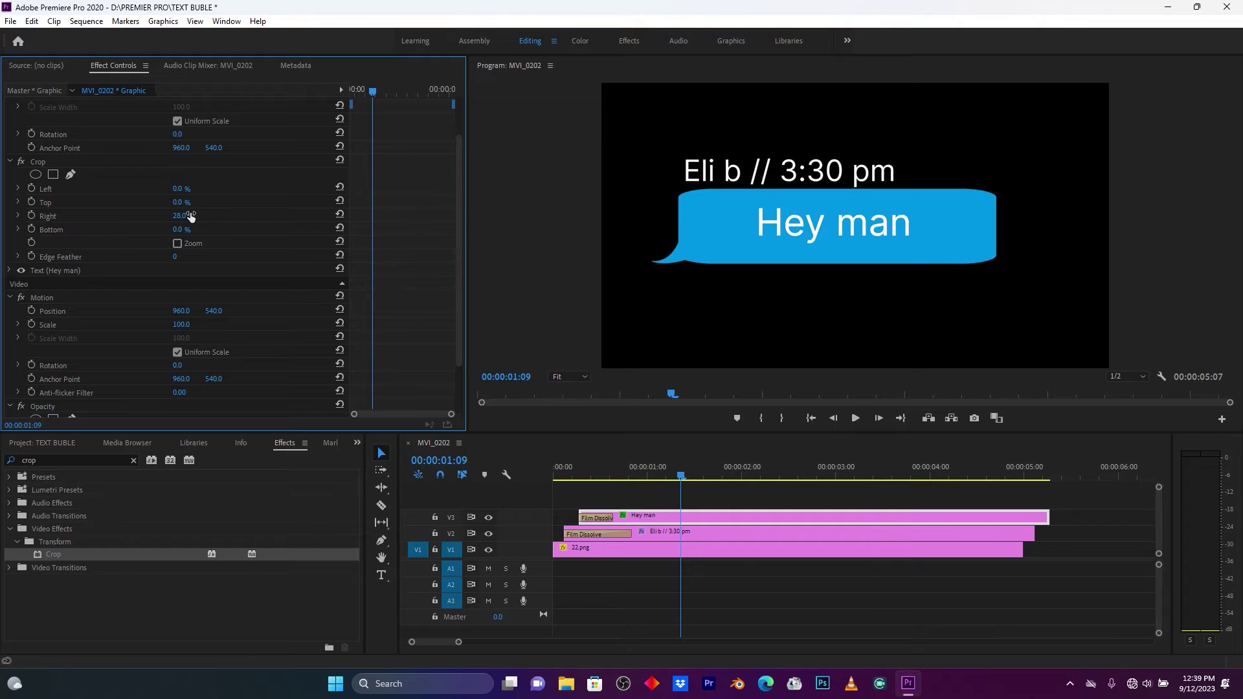
pyautogui.click(33, 216)
pyautogui.moveTo(680, 477); pyautogui.dragTo(602, 476)
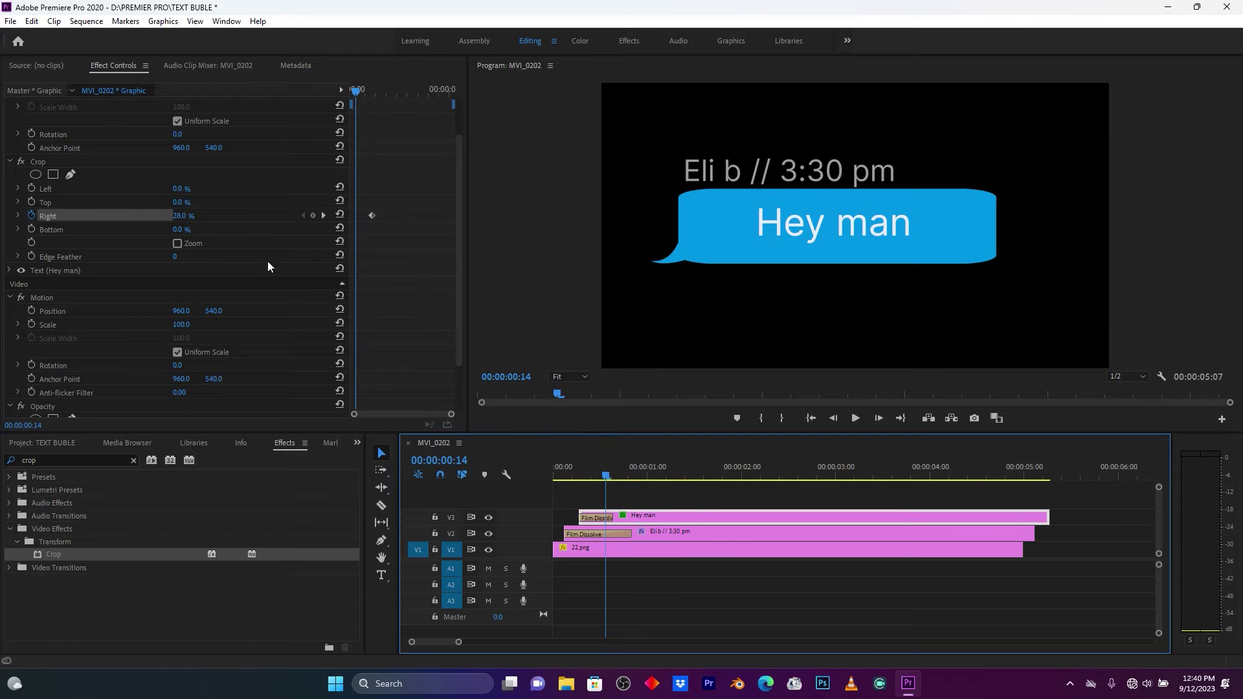
pyautogui.moveTo(179, 216)
pyautogui.mouseDown()
pyautogui.moveTo(207, 215)
pyautogui.moveTo(177, 214)
pyautogui.mouseUp()
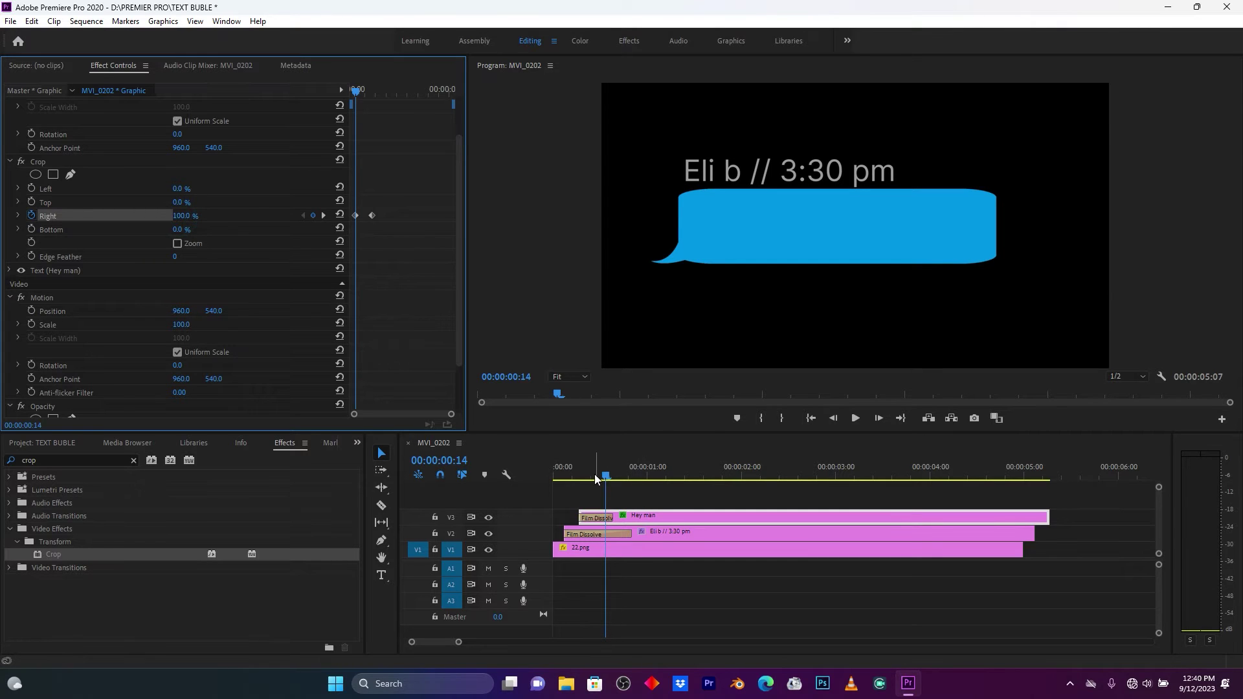
# Preview the reveal from the start and move the "Hey man" clip's Crop Right keyframes earlier, starting near the clip's beginning.
pyautogui.moveTo(593, 471); pyautogui.dragTo(448, 476)
pyautogui.press('space')
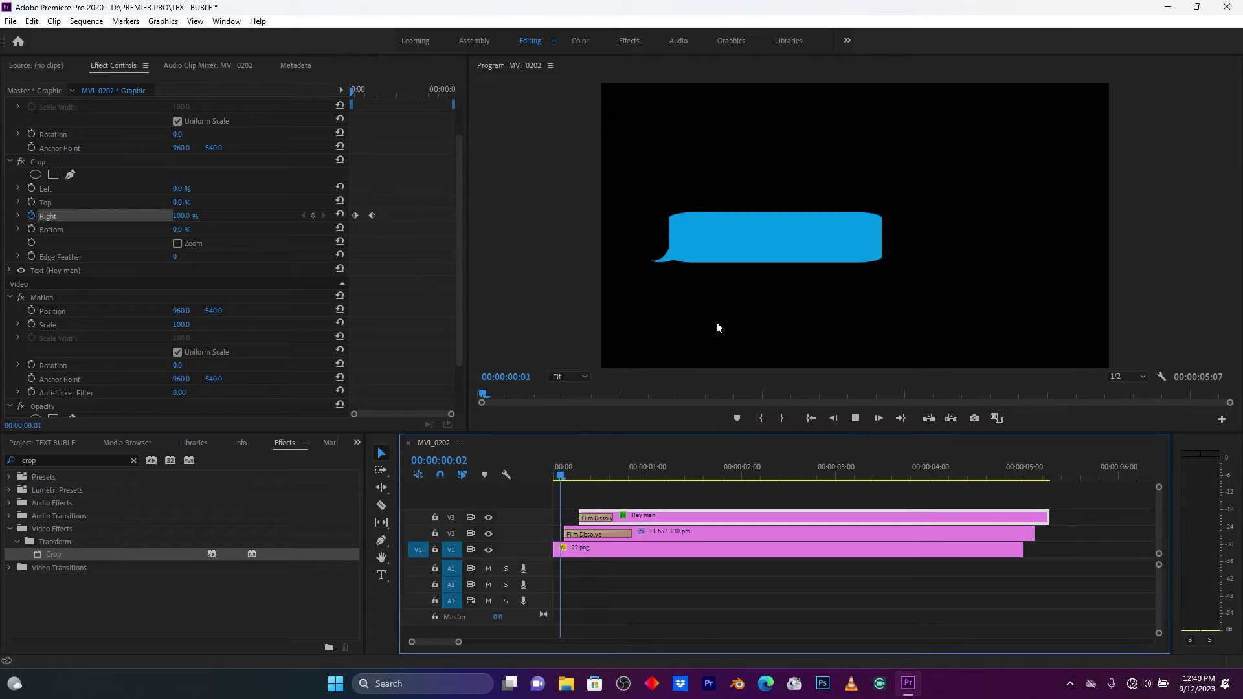
pyautogui.press('space')
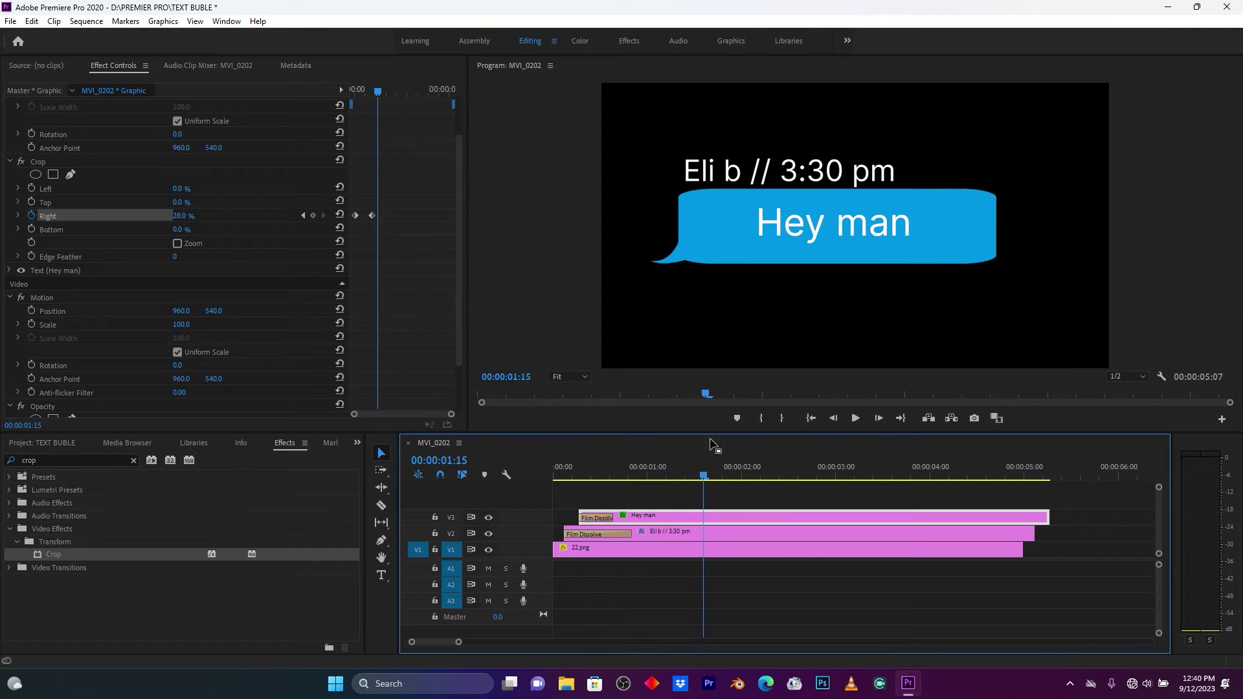
pyautogui.click(413, 231)
pyautogui.moveTo(372, 216); pyautogui.dragTo(360, 216)
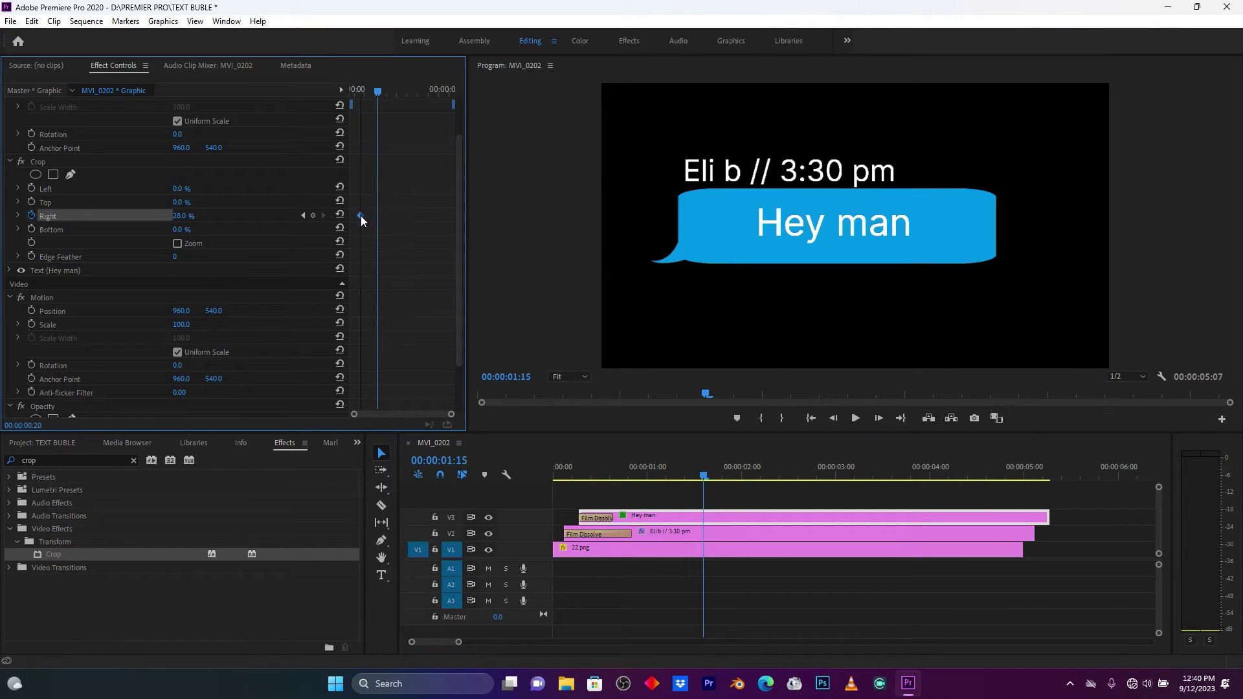
pyautogui.click(376, 411)
pyautogui.moveTo(360, 215)
pyautogui.mouseDown()
pyautogui.moveTo(383, 218)
pyautogui.moveTo(367, 217)
pyautogui.mouseUp()
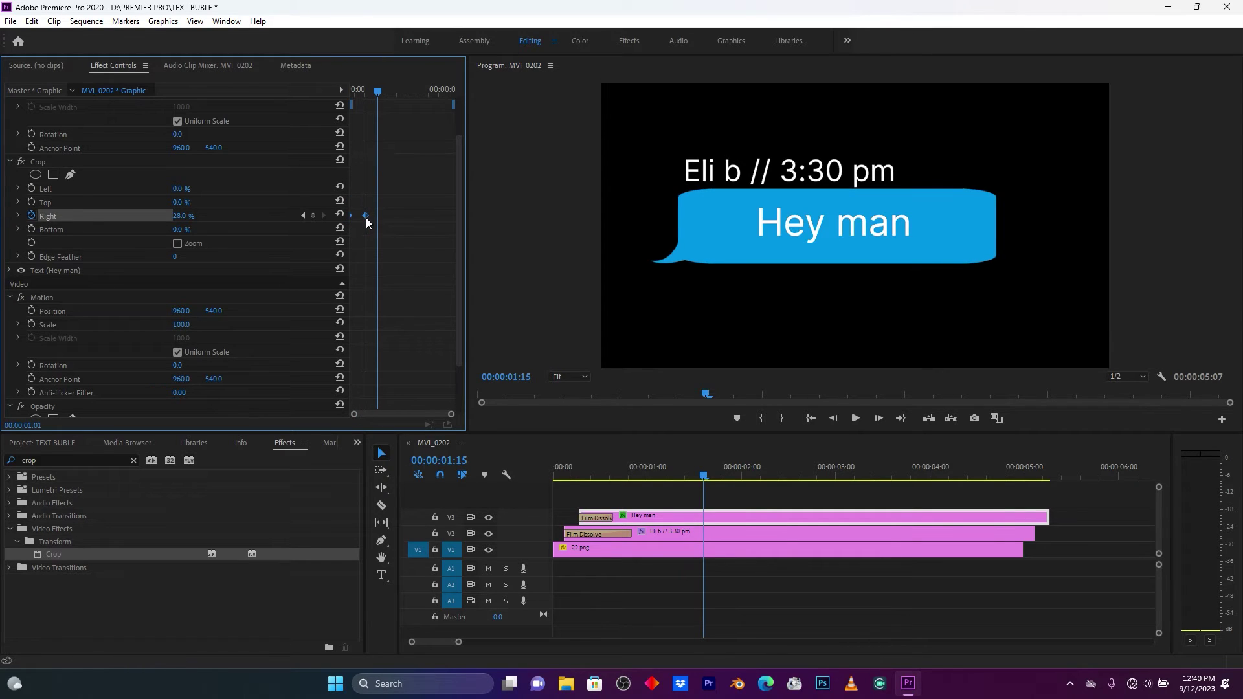
# Replay the reveal and move the 28% Crop Right keyframe closer to the 100% keyframe to speed up the message.
pyautogui.click(591, 472)
pyautogui.press('space')
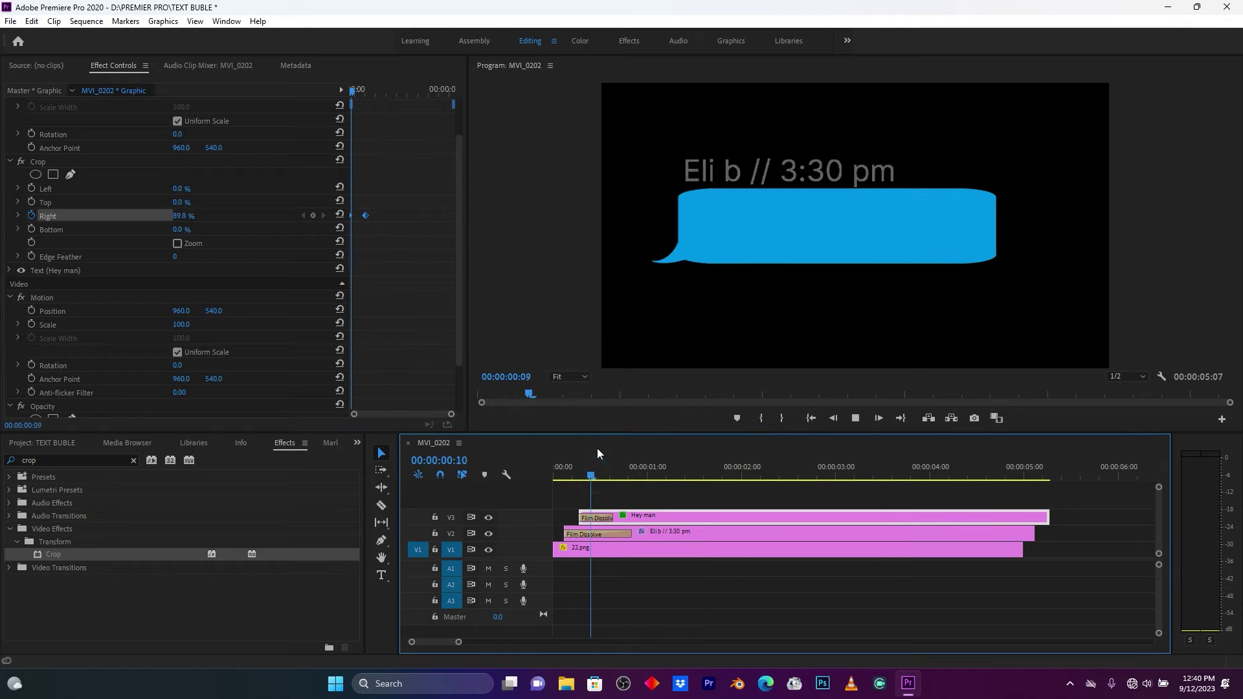
pyautogui.press('space')
pyautogui.click(389, 203)
pyautogui.click(364, 215)
pyautogui.moveTo(364, 217); pyautogui.dragTo(358, 217)
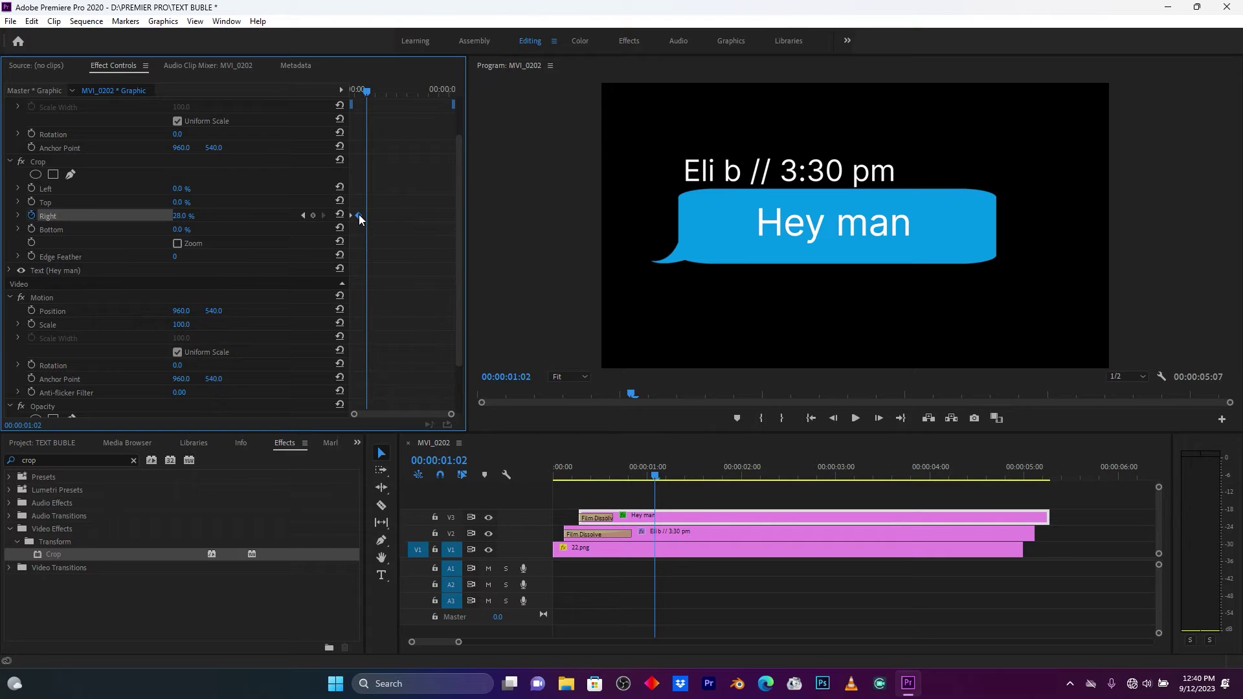
# Play the sequence, move the "Hey man" clip earlier to start at about 00:00:00:04, and play it again.
pyautogui.moveTo(590, 467); pyautogui.dragTo(521, 470)
pyautogui.press('space')
pyautogui.moveTo(599, 465); pyautogui.dragTo(518, 473)
pyautogui.press('space')
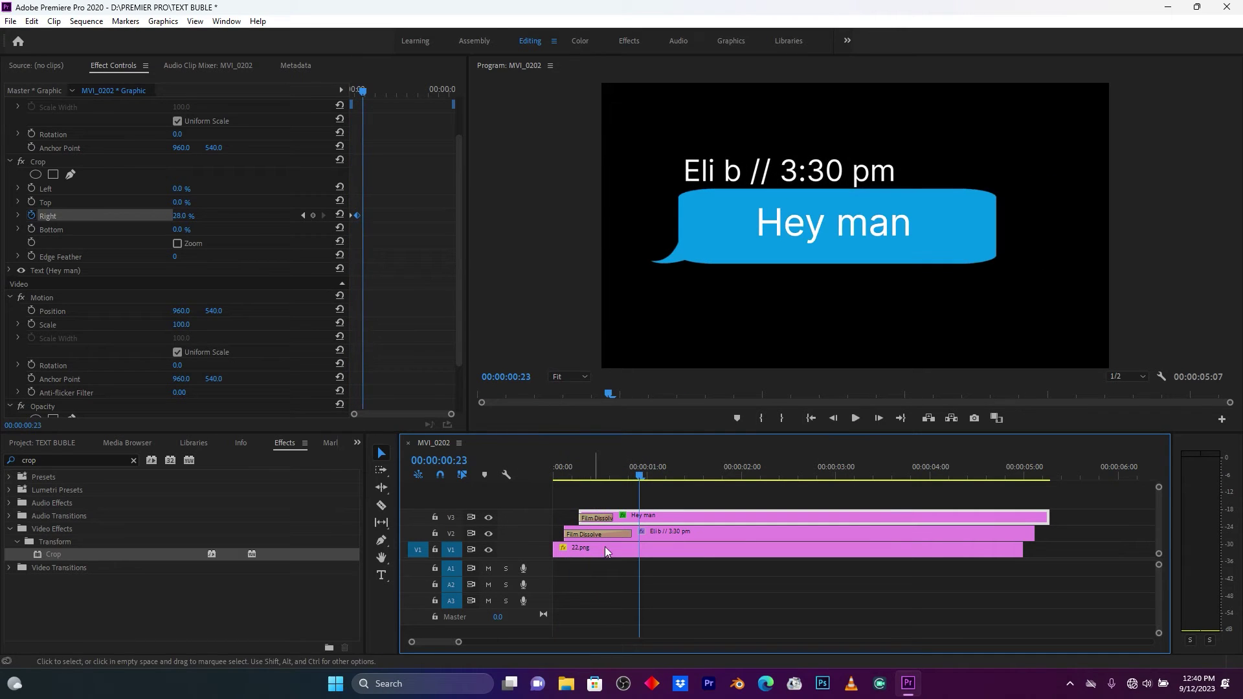
pyautogui.click(573, 468)
pyautogui.moveTo(659, 514); pyautogui.dragTo(612, 518)
pyautogui.click(572, 470)
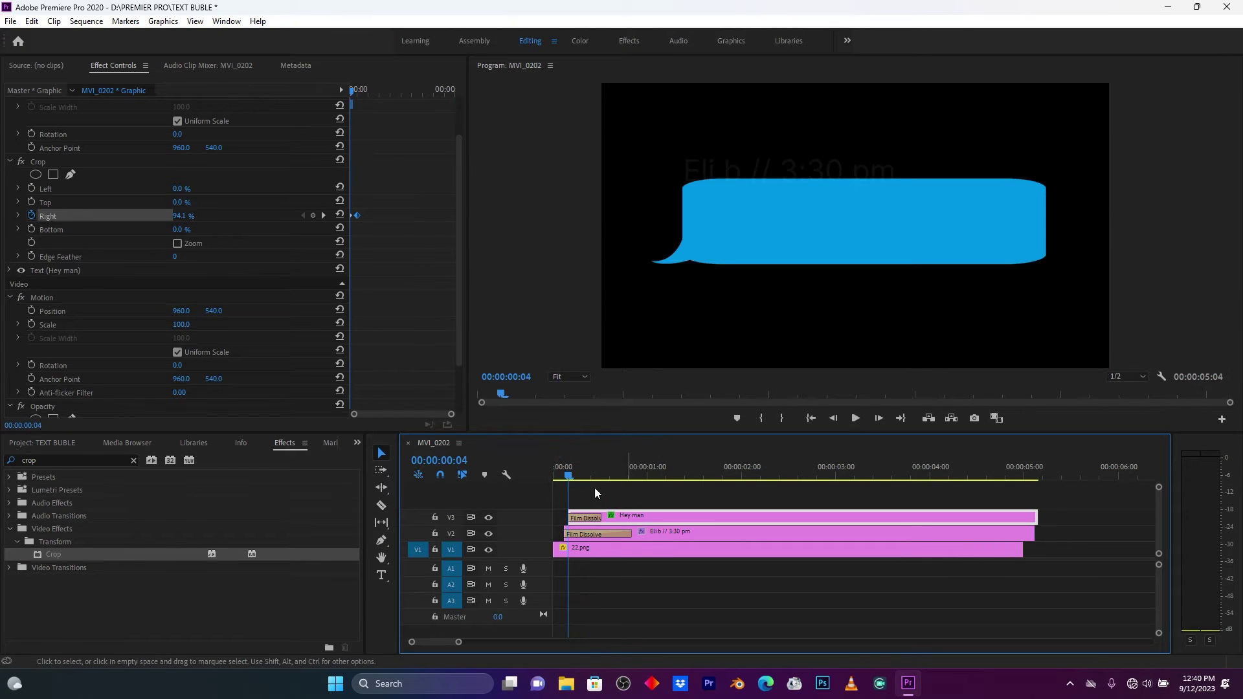
pyautogui.click(574, 471)
pyautogui.press('space')
pyautogui.press('space')
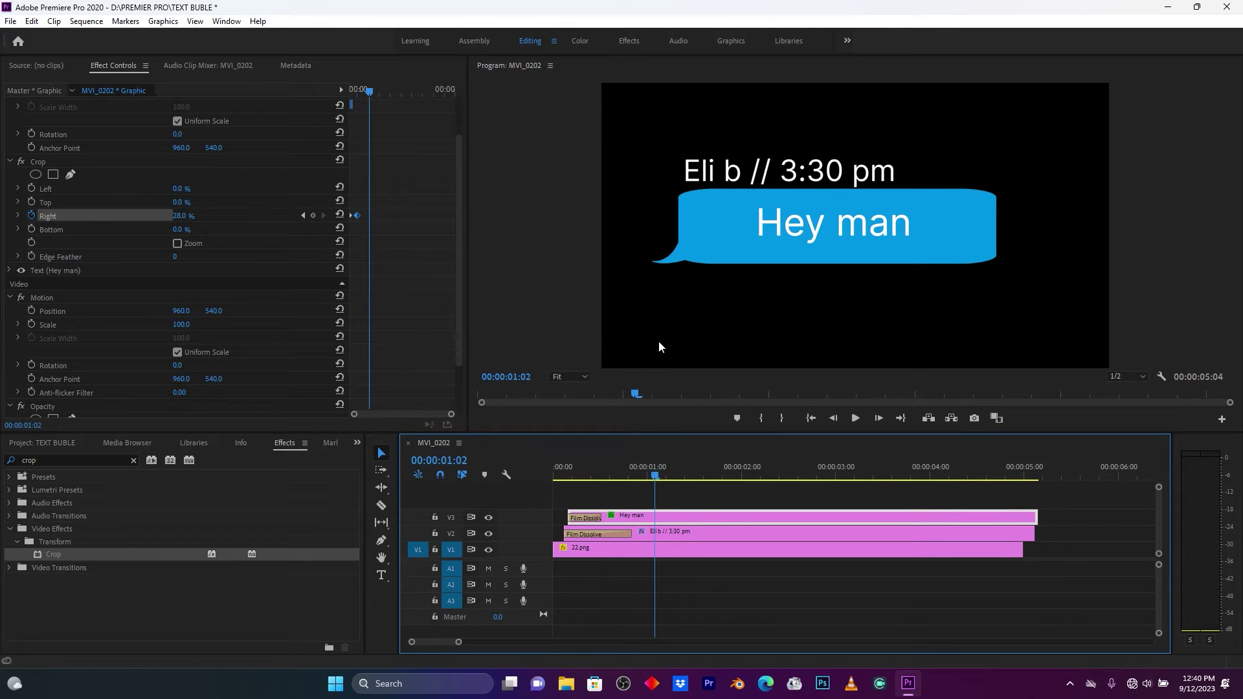
# Apply Ease Out to both Crop Right keyframes of the "Hey man" clip and play the sequence from the start.
pyautogui.moveTo(413, 230); pyautogui.dragTo(334, 204)
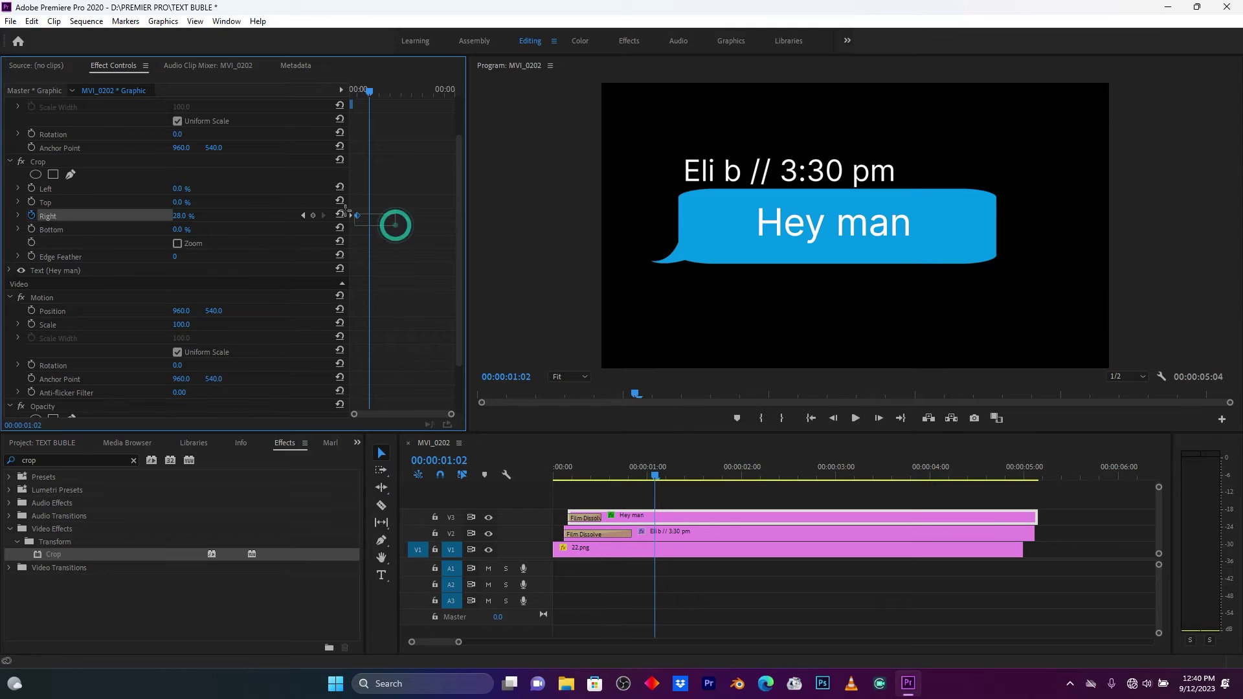
pyautogui.click(352, 215)
pyautogui.rightClick(358, 216)
pyautogui.click(414, 419)
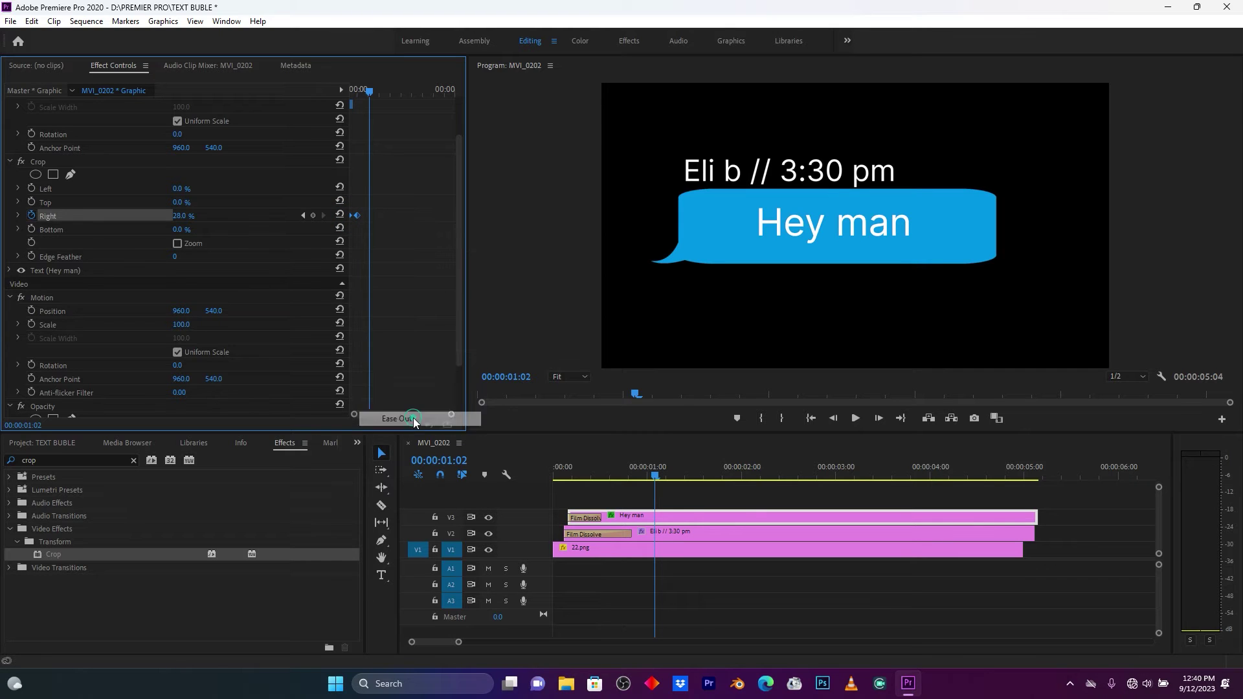
pyautogui.click(633, 480)
pyautogui.press('Home')
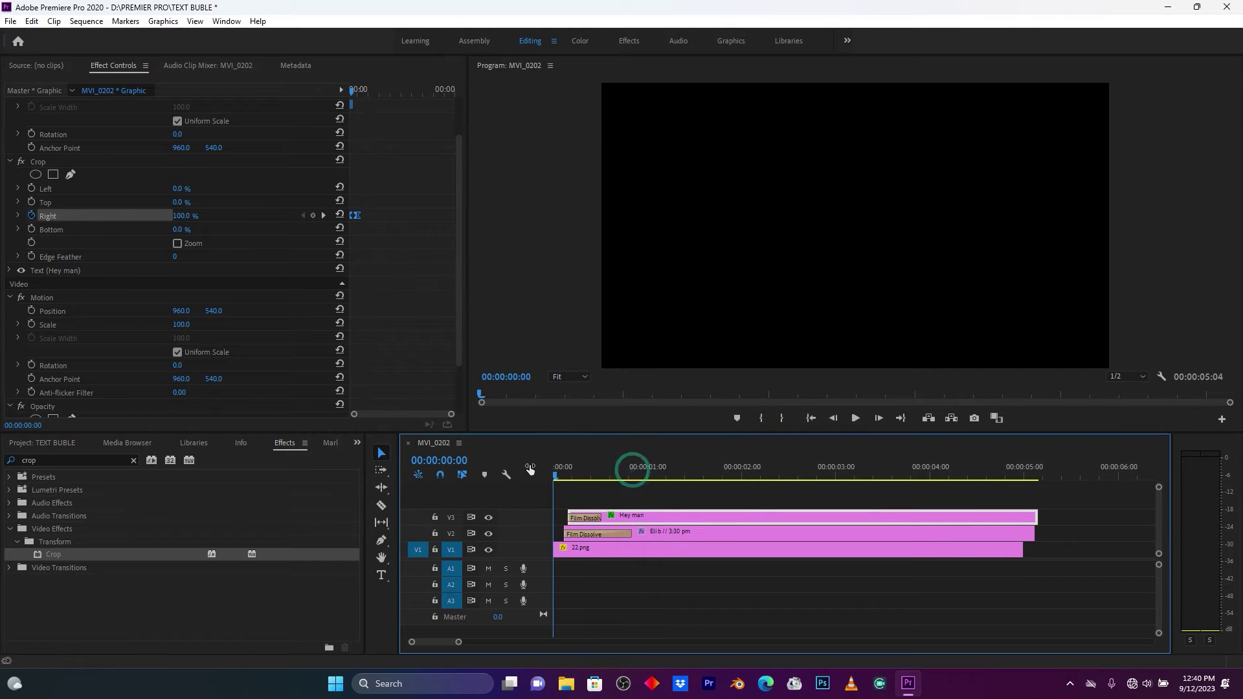
pyautogui.press('space')
pyautogui.press('space')
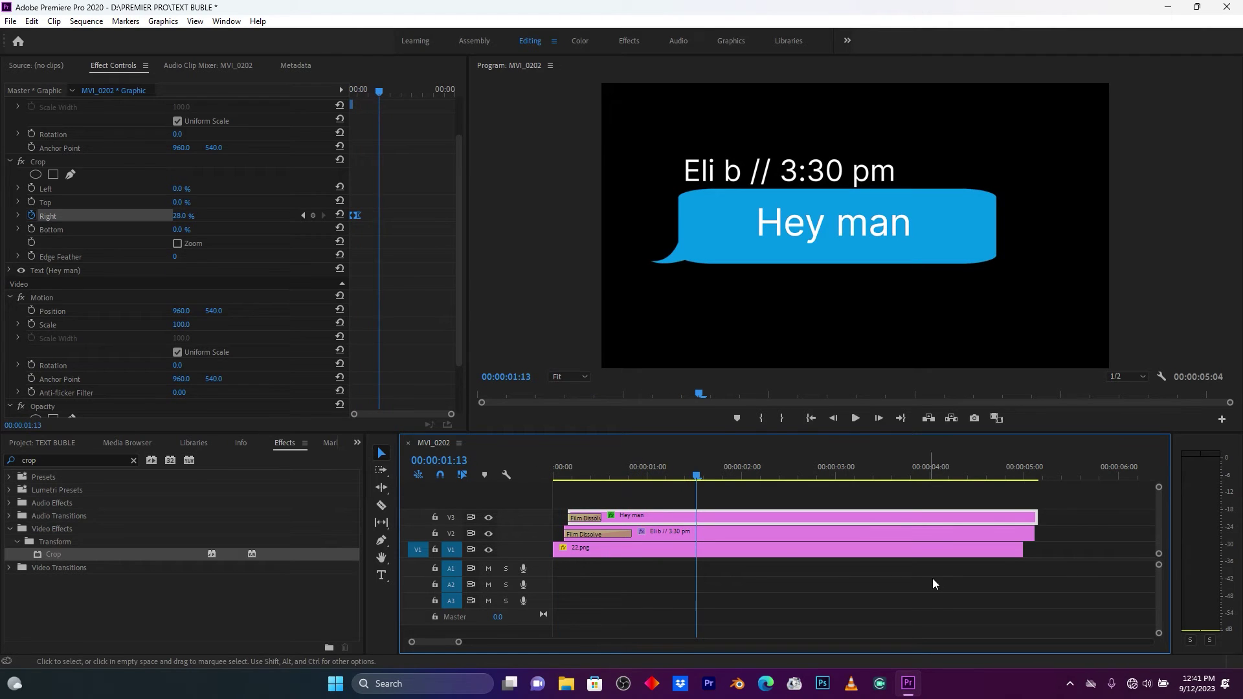
# Trim the ends of the "Hey man" and label clips to the end of 22.png at 00:00:05:00 and save the project.
pyautogui.click(936, 598)
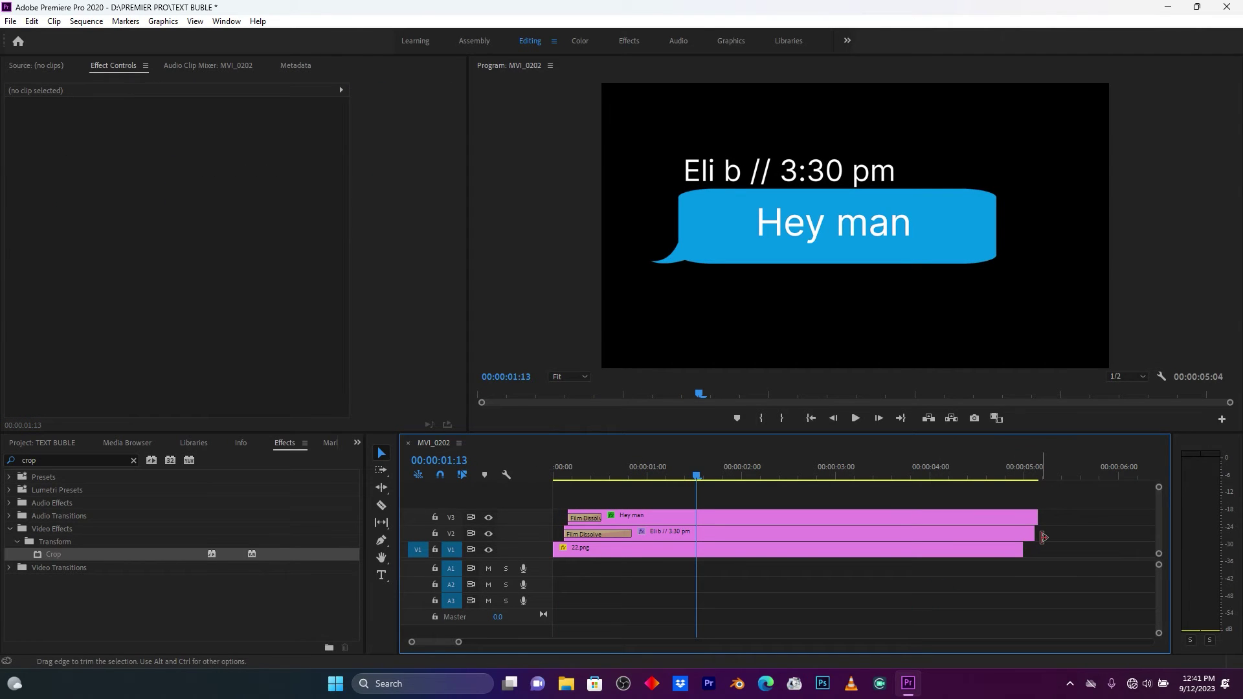
pyautogui.moveTo(1042, 537); pyautogui.dragTo(1024, 518)
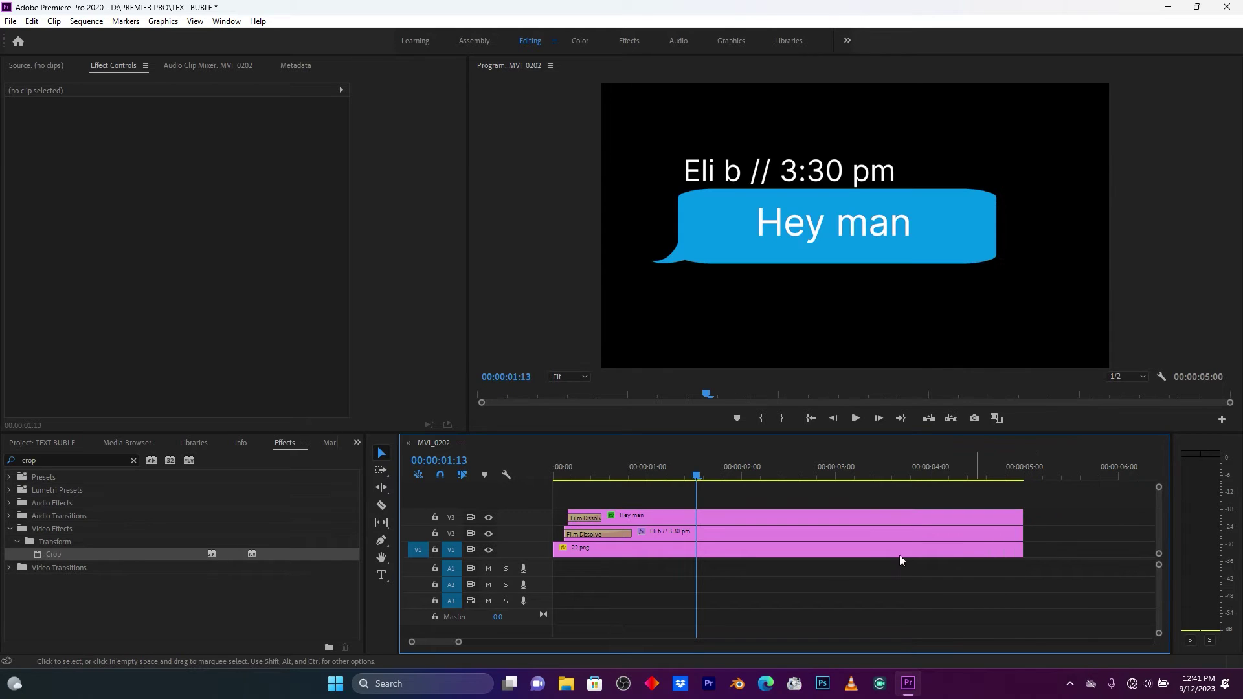
pyautogui.click(725, 553)
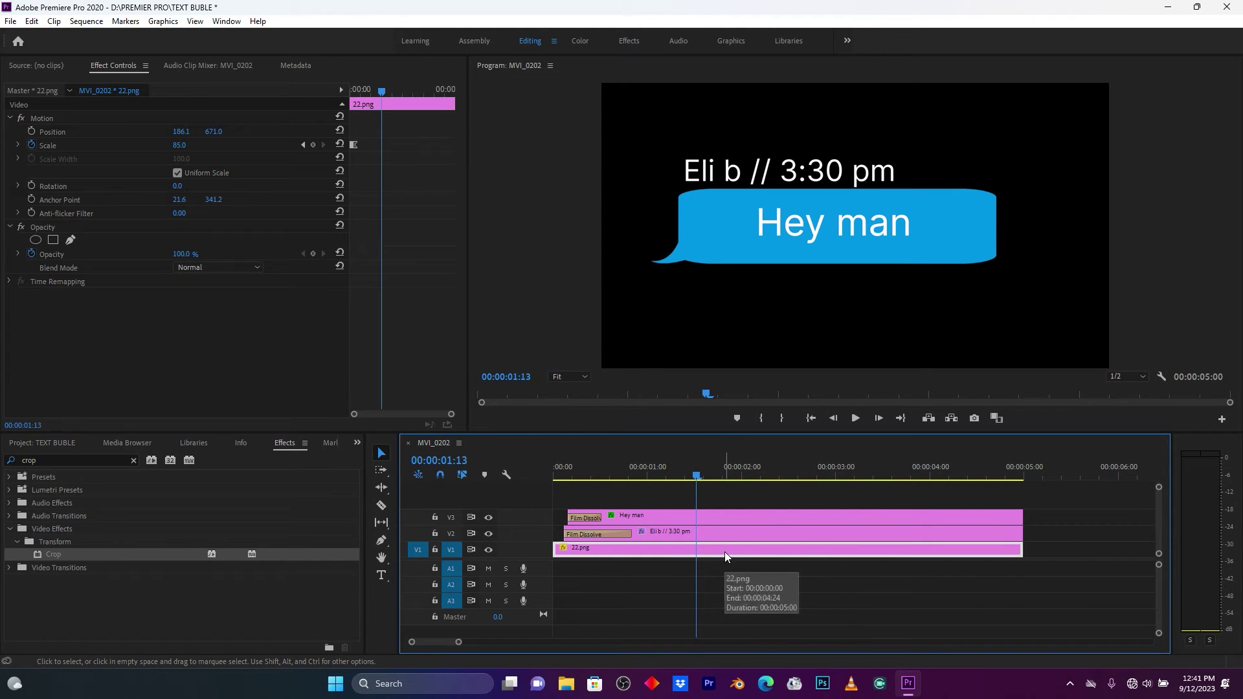
pyautogui.hotkey('ctrl', 's')
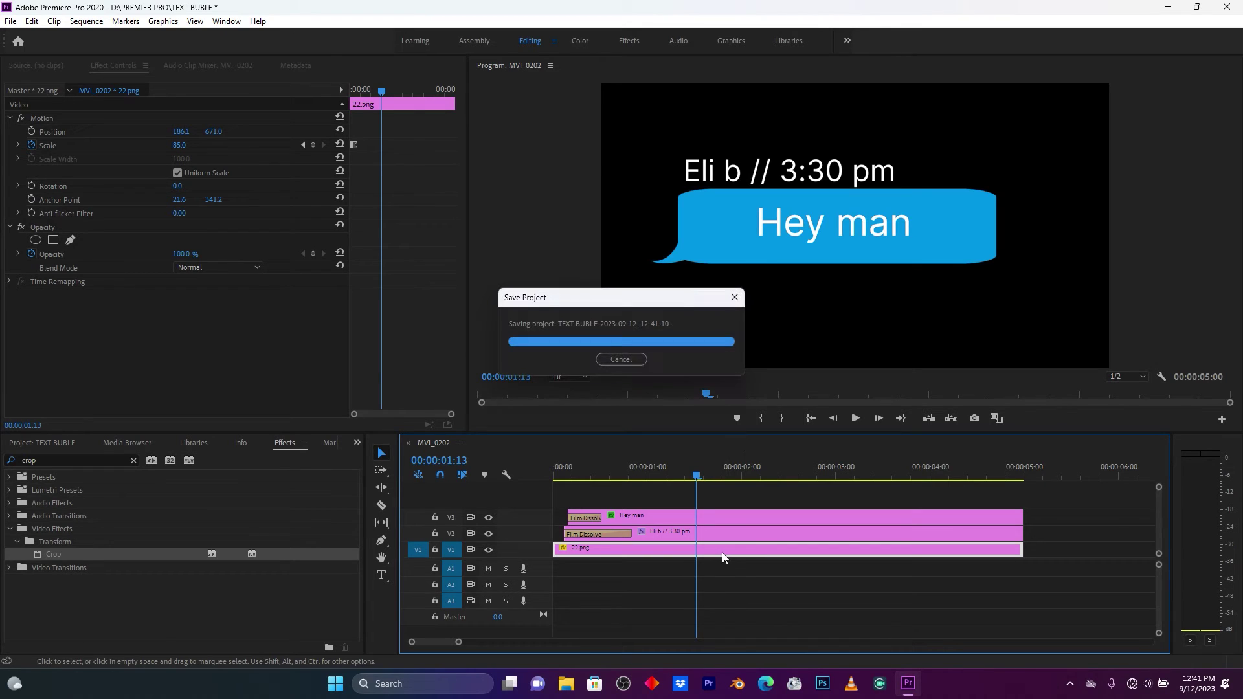
# Set the 22.png bubble clip's Opacity to 50% and play the sequence from the start to check the look.
pyautogui.moveTo(185, 259); pyautogui.dragTo(155, 259)
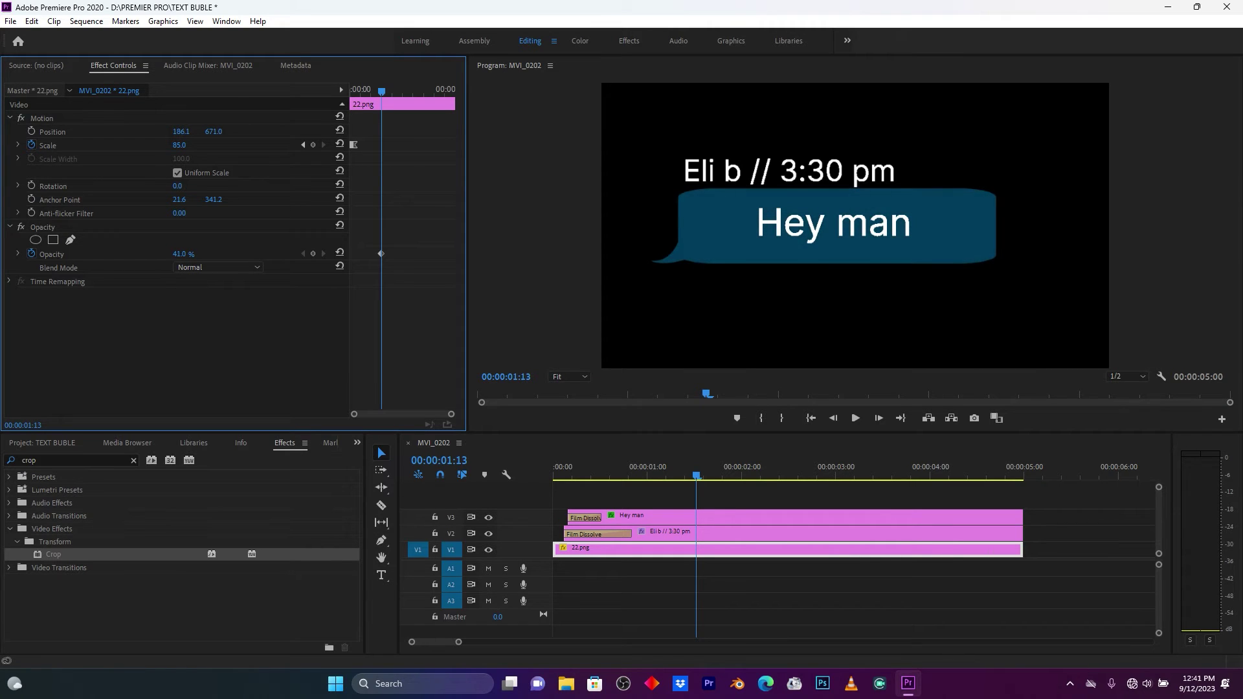
pyautogui.click(183, 254)
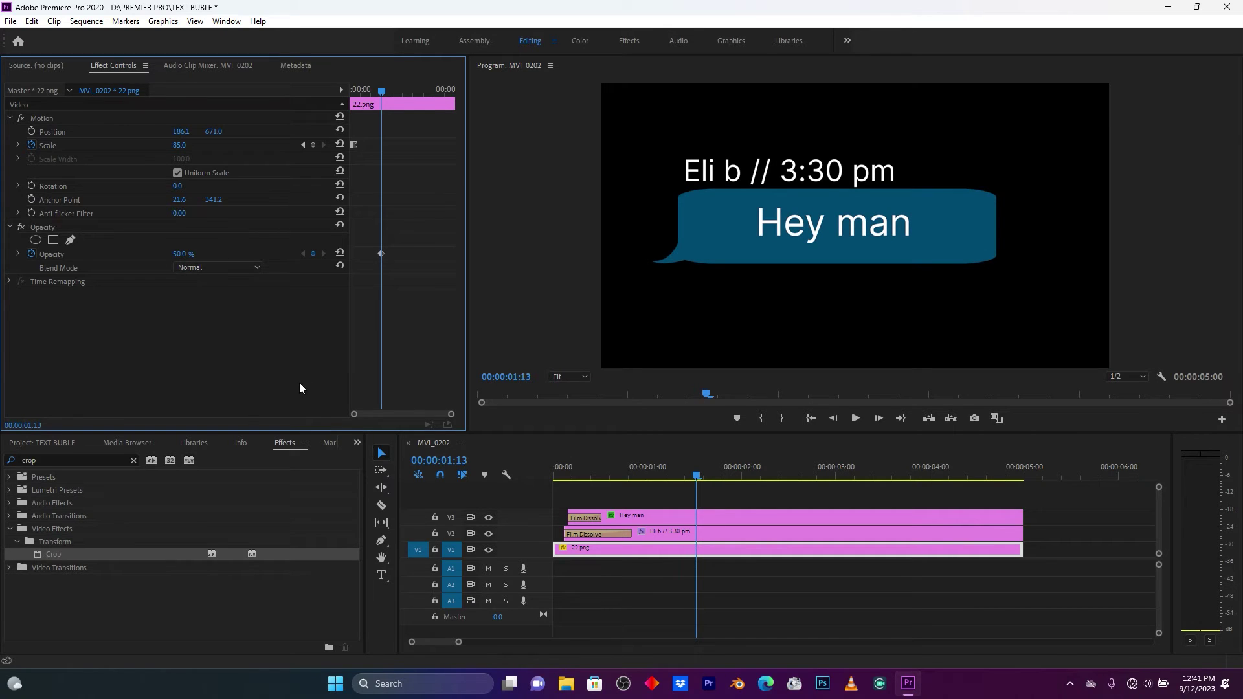
pyautogui.click(635, 470)
pyautogui.press('Home')
pyautogui.moveTo(458, 645); pyautogui.dragTo(529, 642)
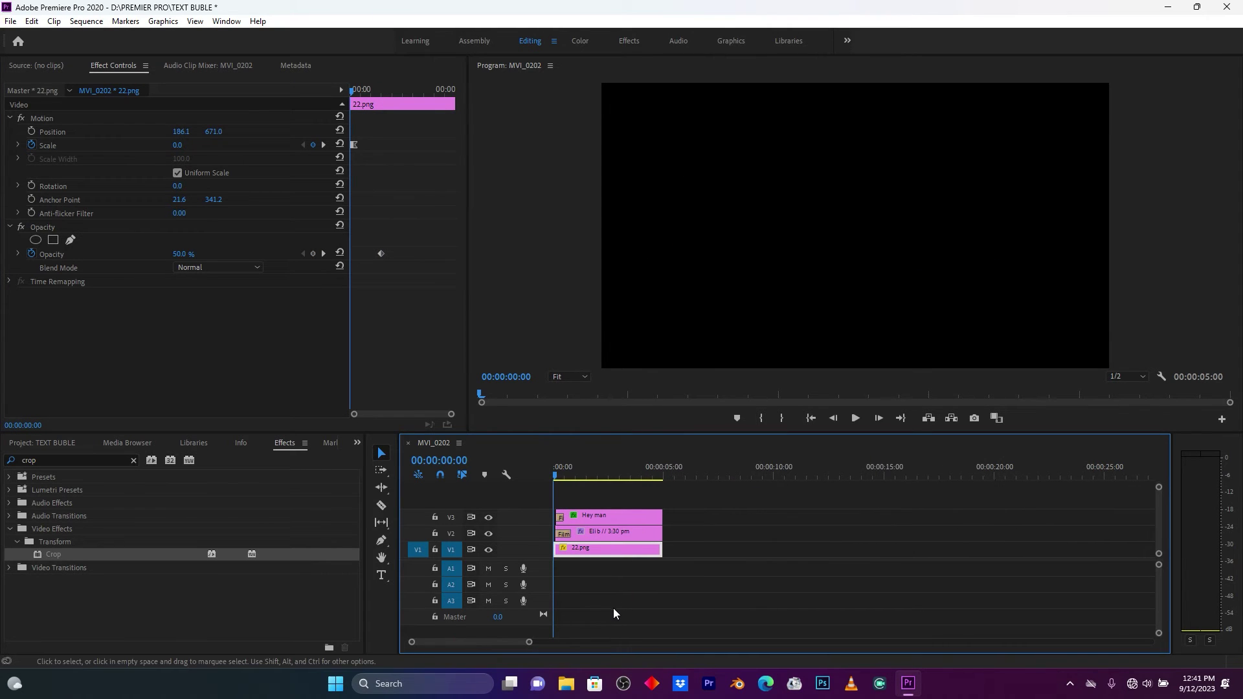
pyautogui.press('space')
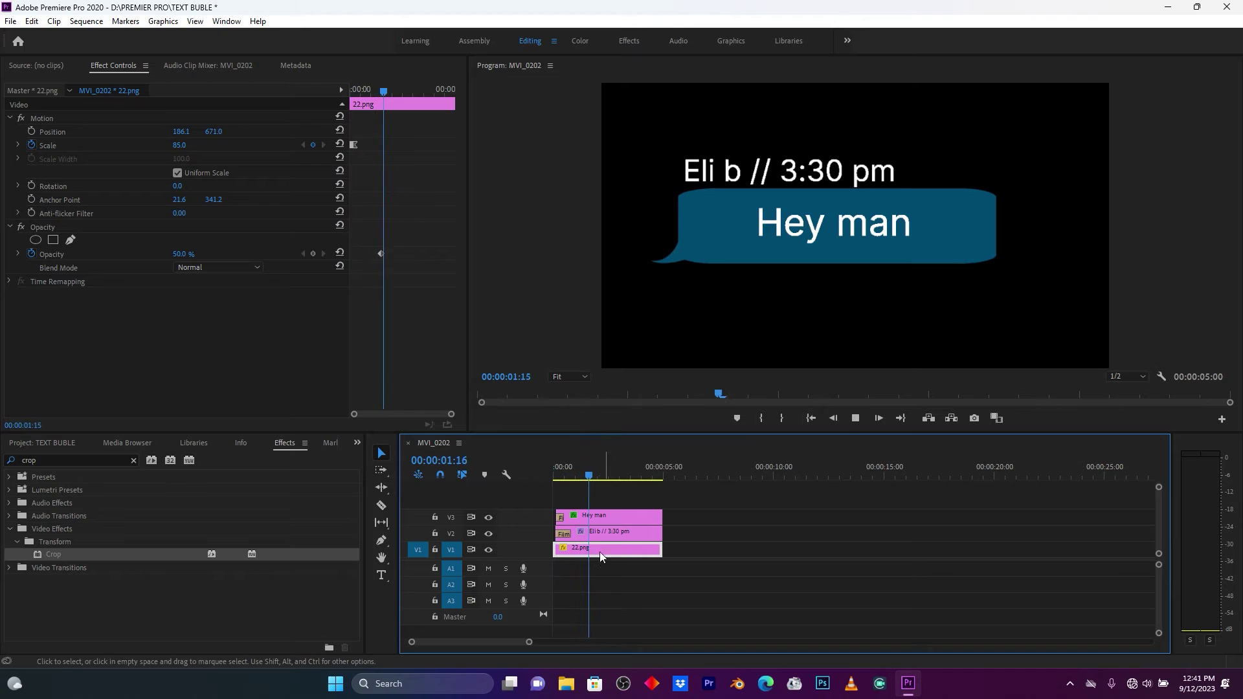
pyautogui.moveTo(578, 469); pyautogui.dragTo(499, 467)
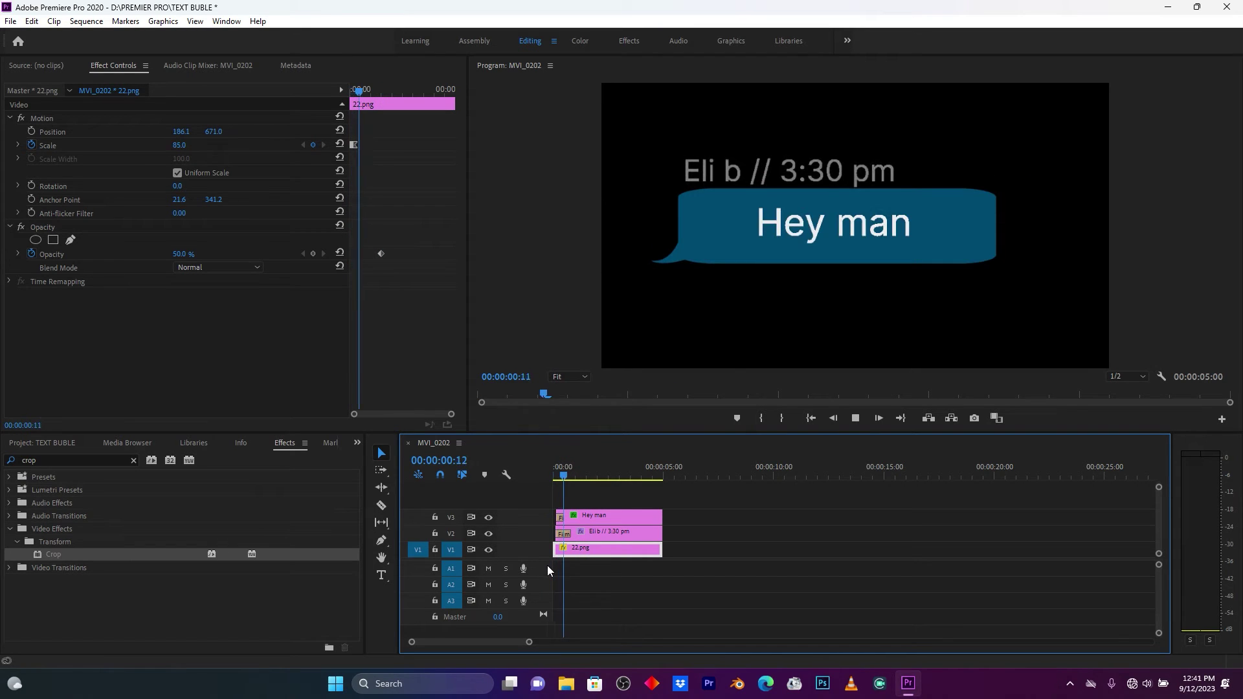
pyautogui.moveTo(581, 466); pyautogui.dragTo(511, 470)
pyautogui.press('space')
pyautogui.press('space')
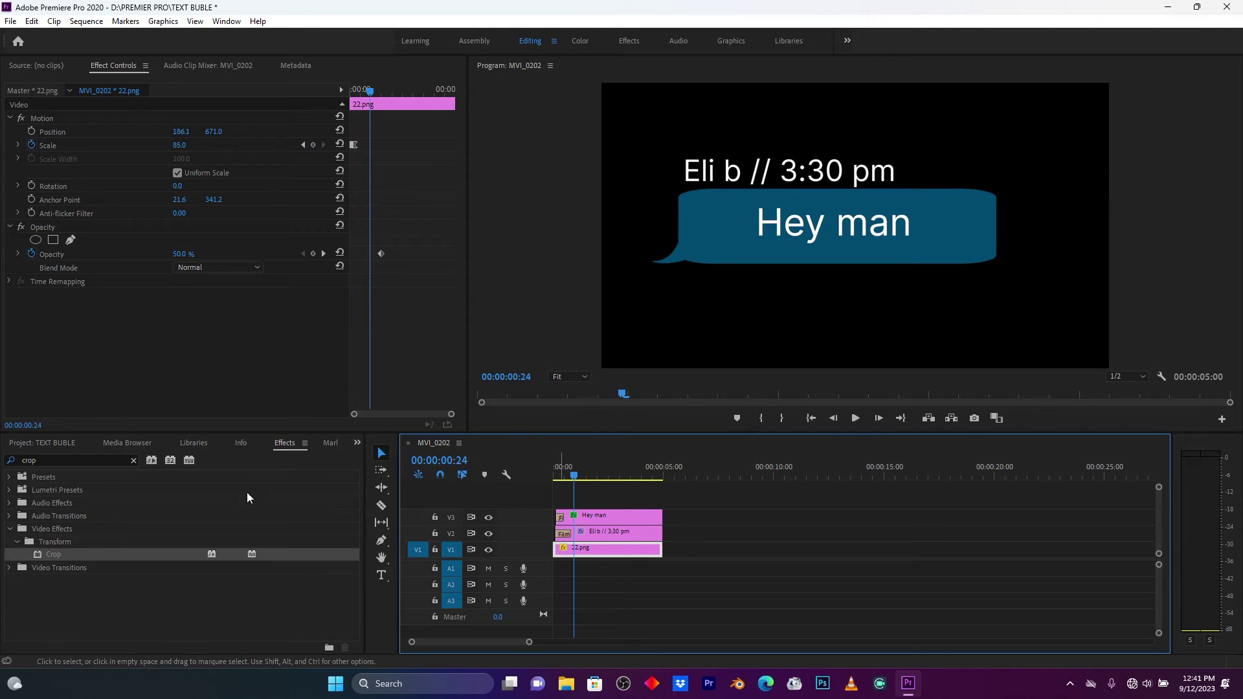
# Add 11.png to track V1 after the first bubble's clips, starting at about 00:00:06:04.
pyautogui.click(44, 445)
pyautogui.moveTo(165, 535); pyautogui.dragTo(691, 551)
pyautogui.click(710, 466)
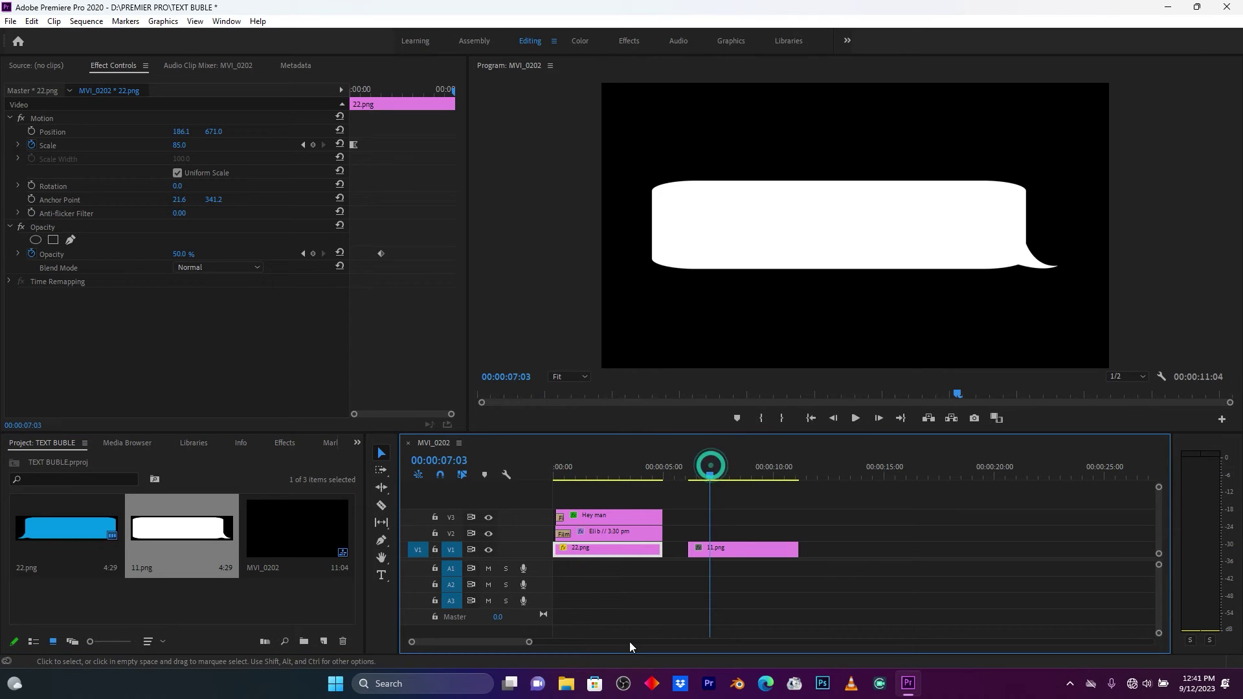
pyautogui.moveTo(529, 642); pyautogui.dragTo(481, 641)
# Move the 11.png clip's anchor point to the tip of the white bubble's tail, at about 1557.1, 343.6.
pyautogui.click(901, 550)
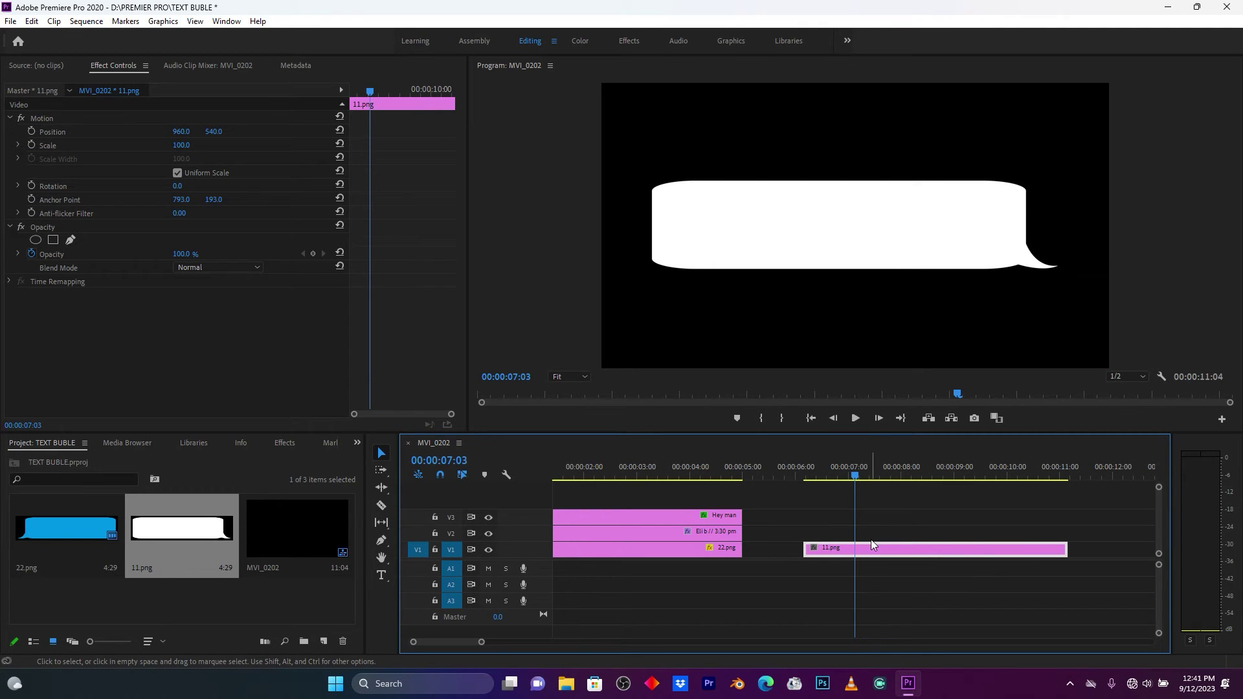
pyautogui.click(630, 467)
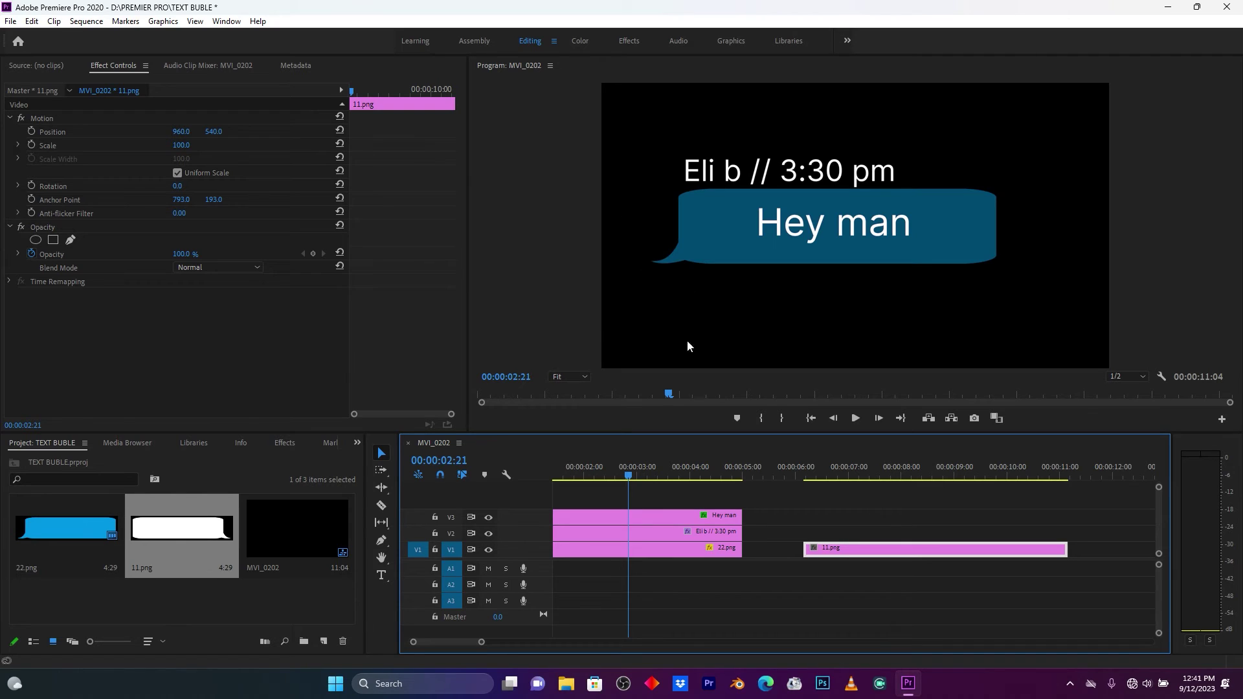
pyautogui.click(840, 475)
pyautogui.click(864, 554)
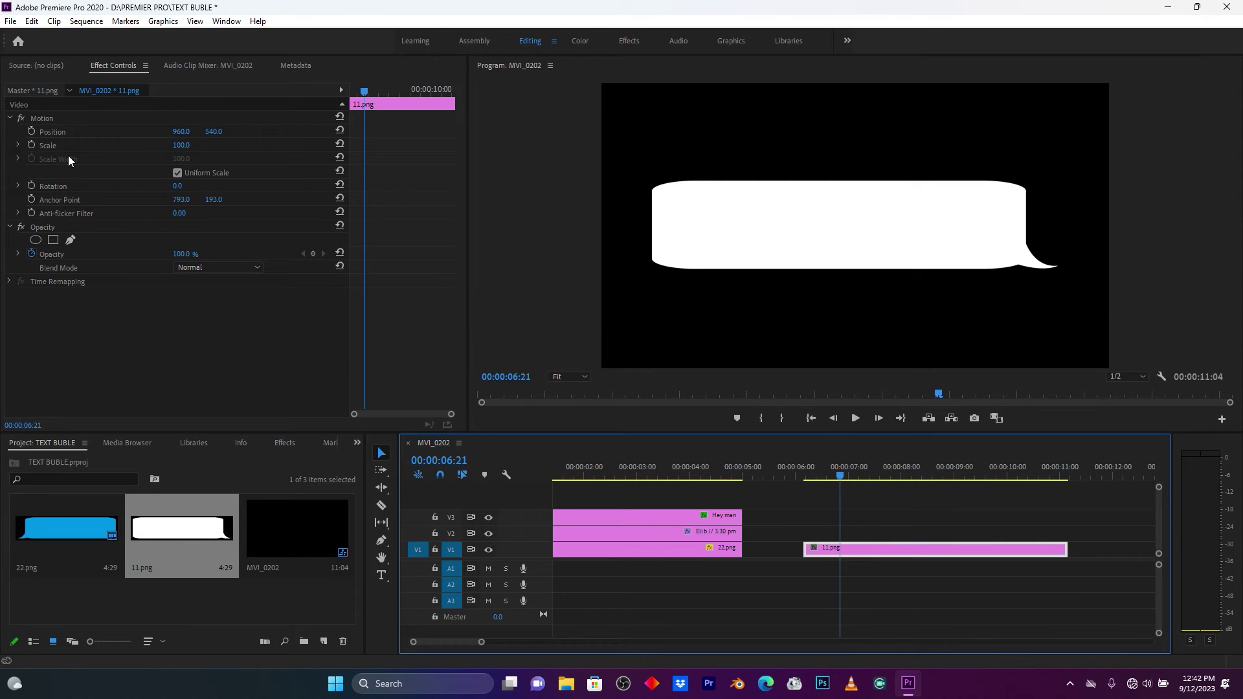
pyautogui.click(41, 119)
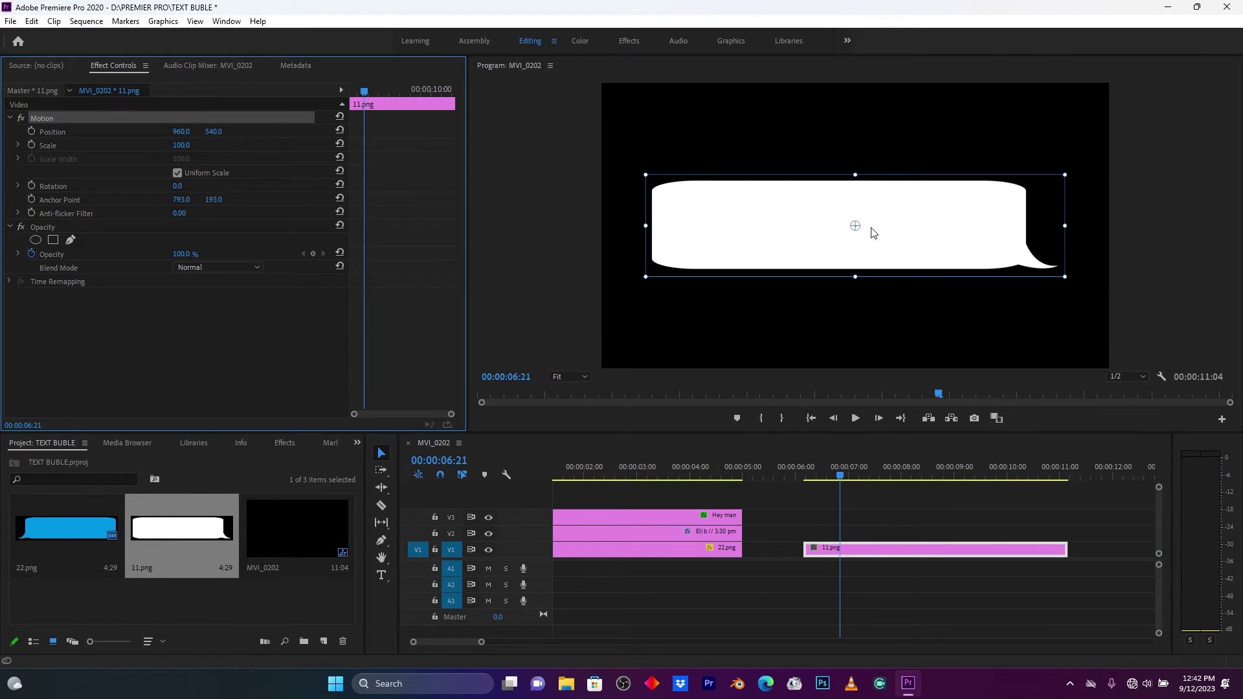
pyautogui.moveTo(856, 226); pyautogui.dragTo(1056, 265)
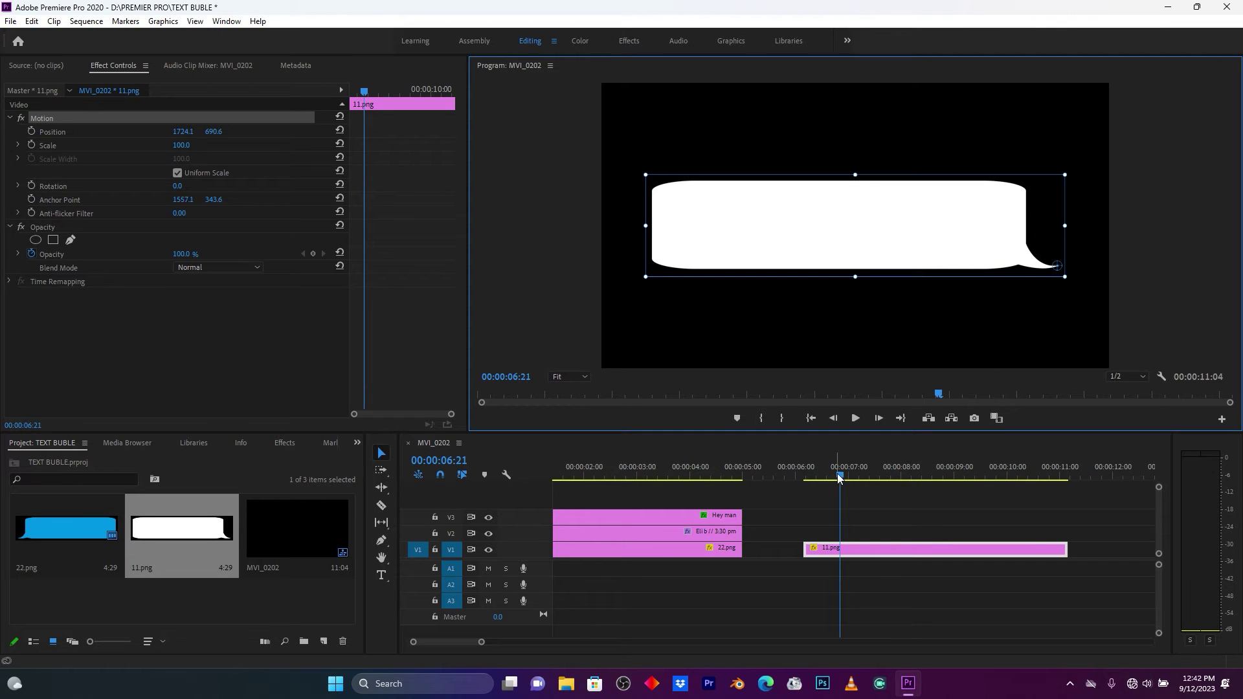
# Add a Scale keyframe of 0 to the 11.png clip at its start, 00:00:06:04.
pyautogui.moveTo(841, 477); pyautogui.dragTo(805, 479)
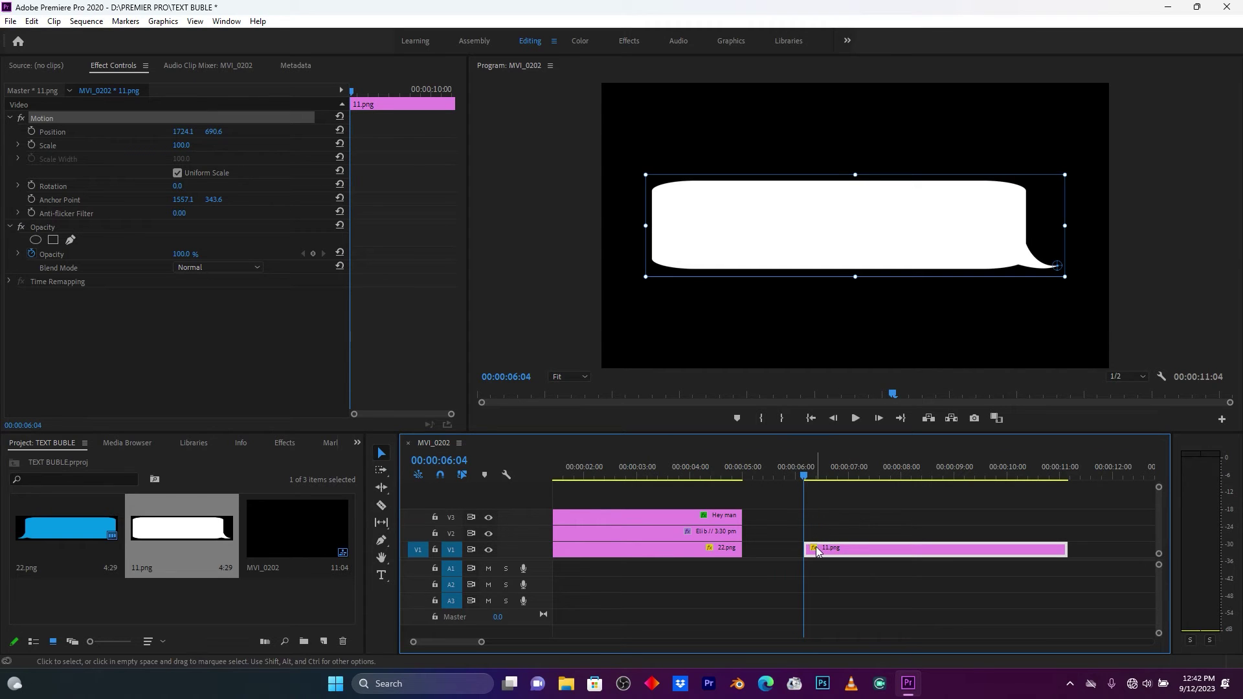
pyautogui.click(30, 145)
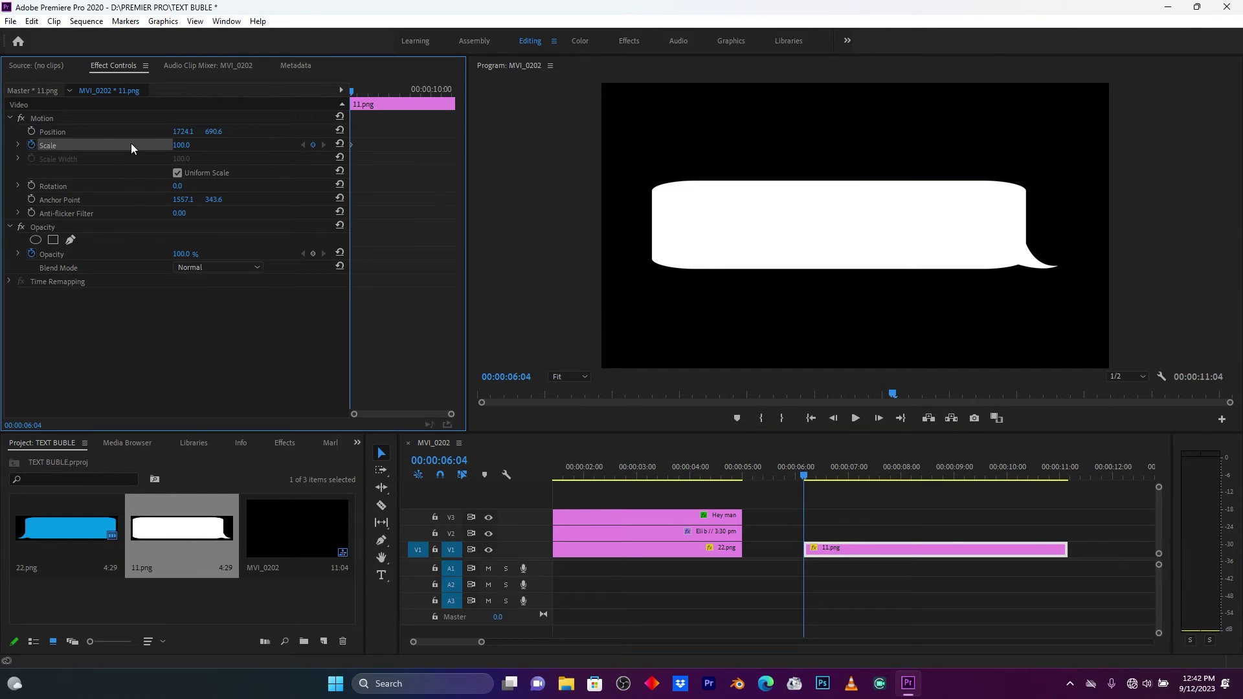
pyautogui.click(182, 146)
pyautogui.write('0')
pyautogui.click(251, 151)
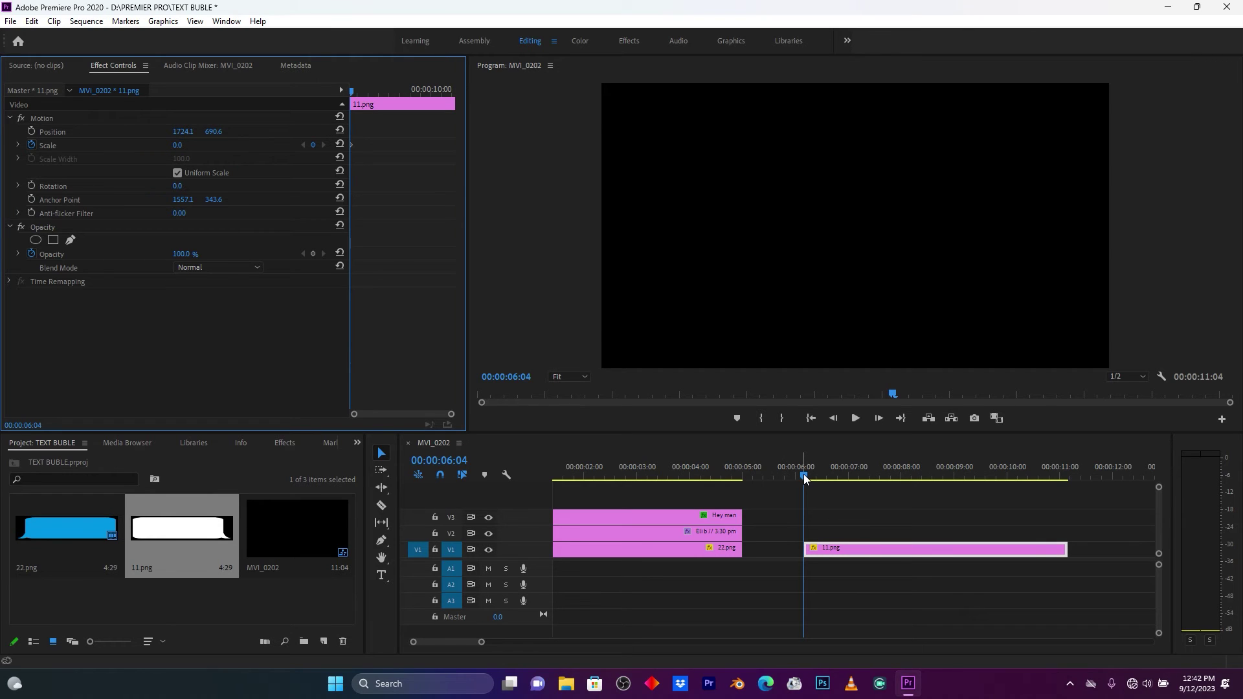
# Add a Scale keyframe of 100 to the 11.png clip three frames in, at 00:00:06:07.
pyautogui.press('Right')
pyautogui.press('Right')
pyautogui.press('Right')
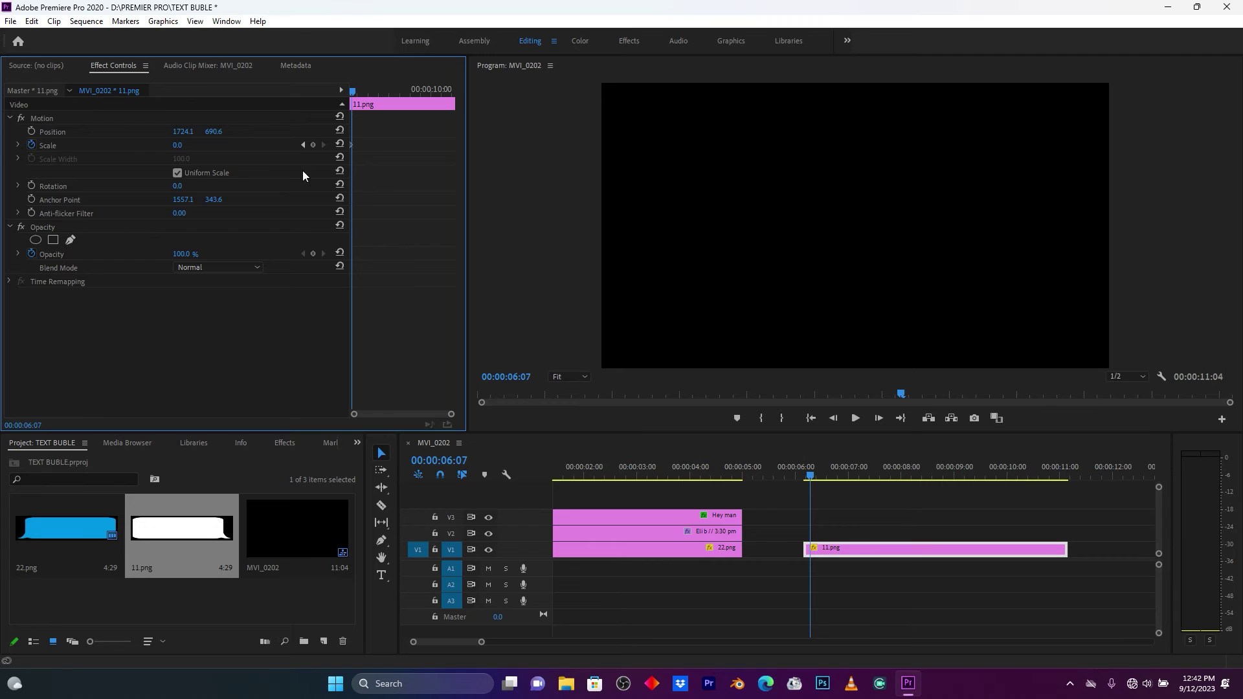
pyautogui.click(179, 145)
pyautogui.write('10')
pyautogui.press('Return')
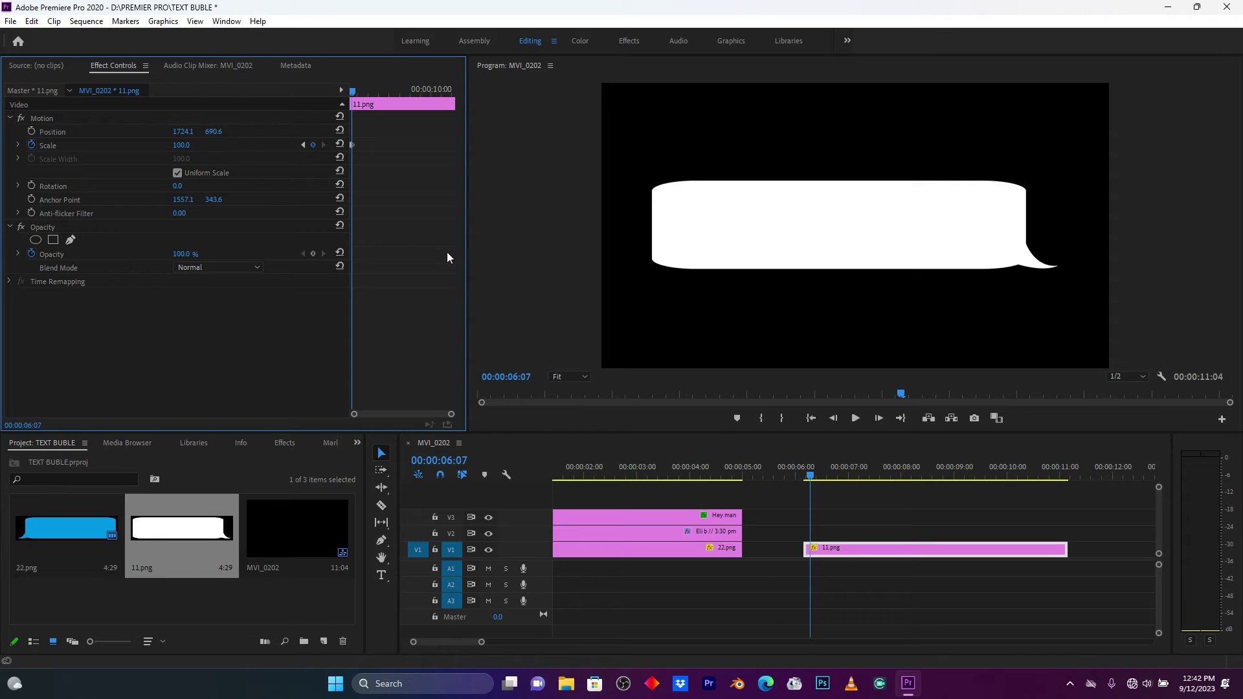
pyautogui.click(810, 476)
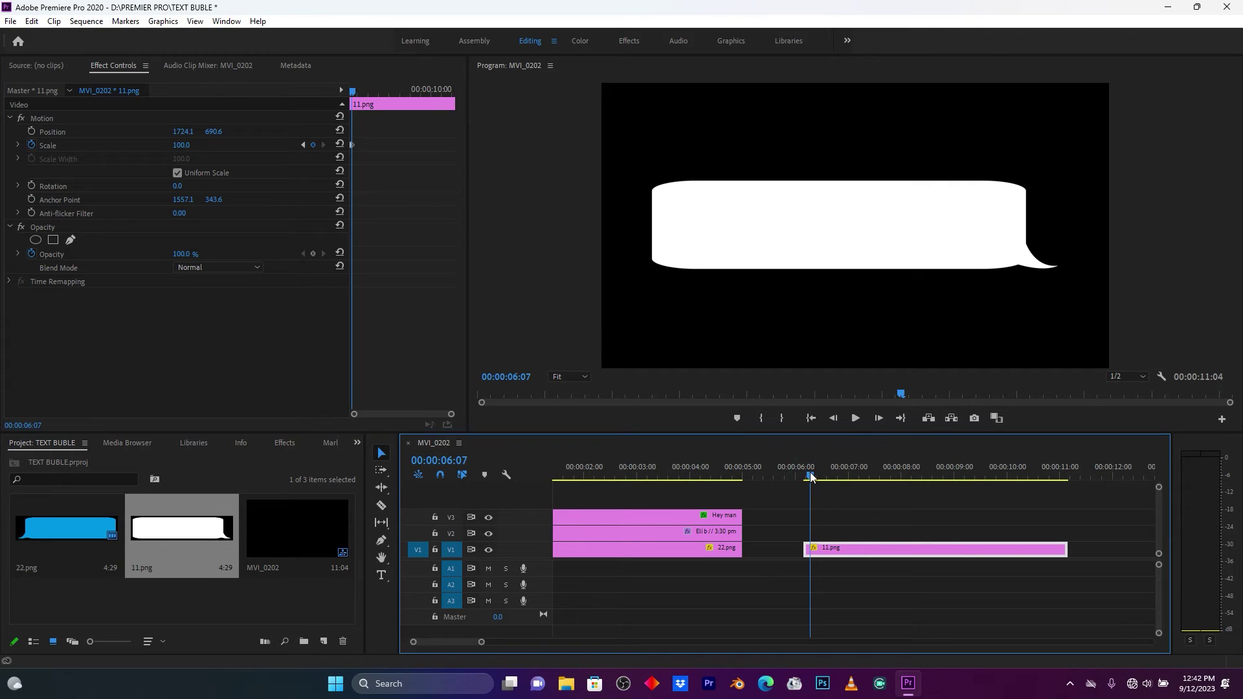
# Add a Scale keyframe of 85 to the 11.png clip at 00:00:06:10 and play back the pop-up.
pyautogui.moveTo(810, 476); pyautogui.dragTo(817, 477)
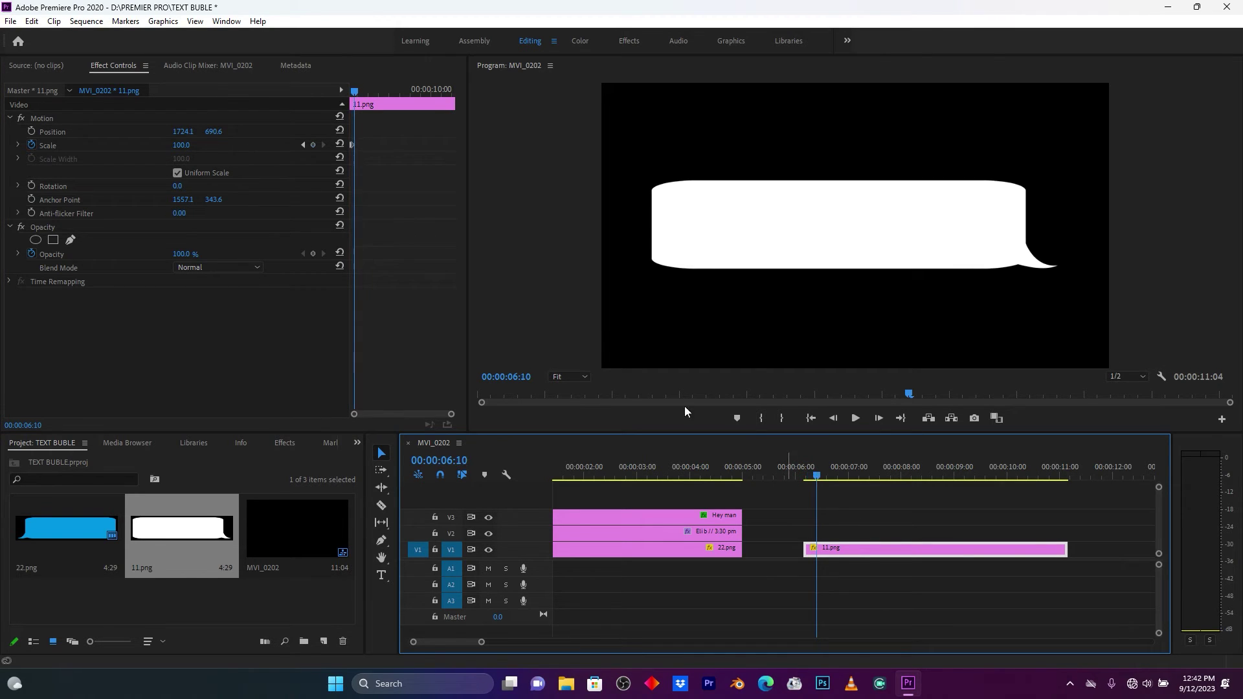
pyautogui.click(186, 145)
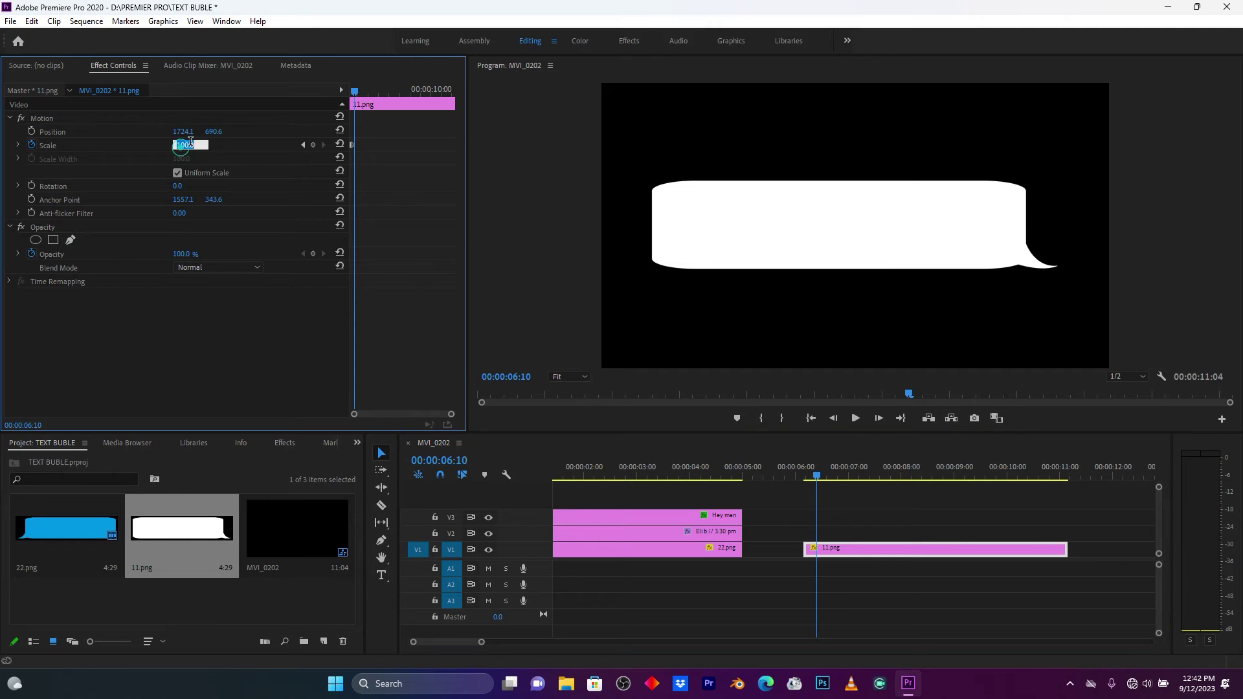
pyautogui.write('8')
pyautogui.click(238, 146)
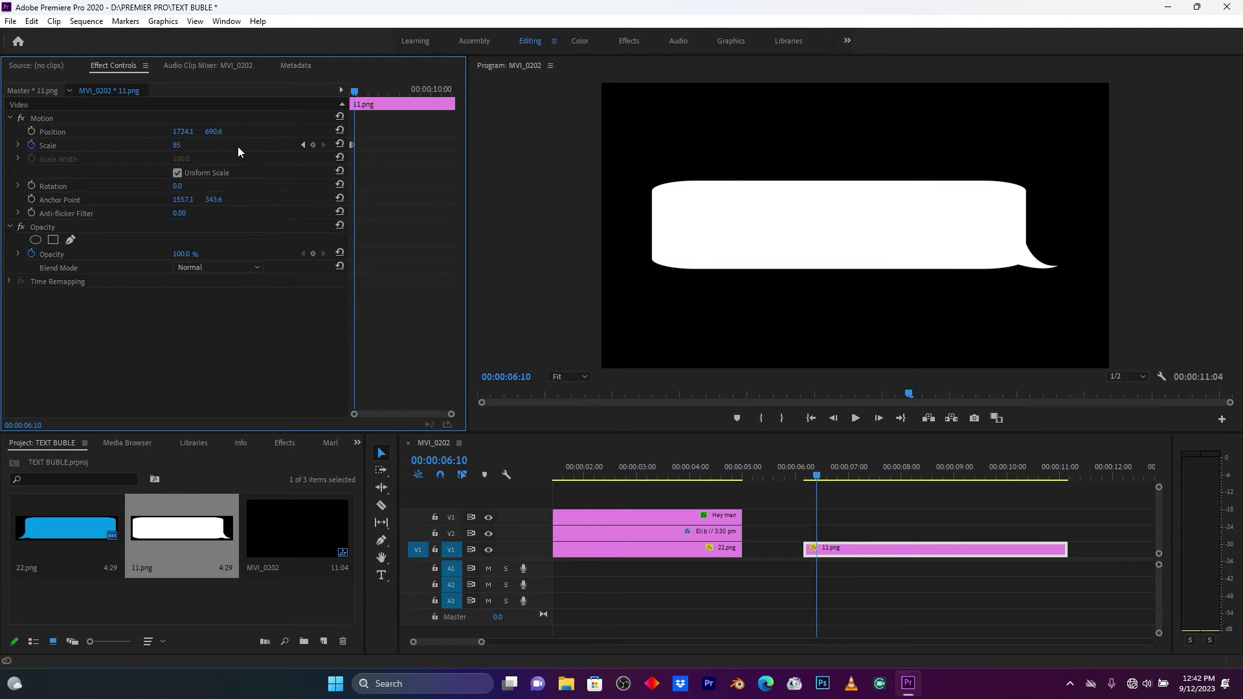
pyautogui.click(791, 464)
pyautogui.press('space')
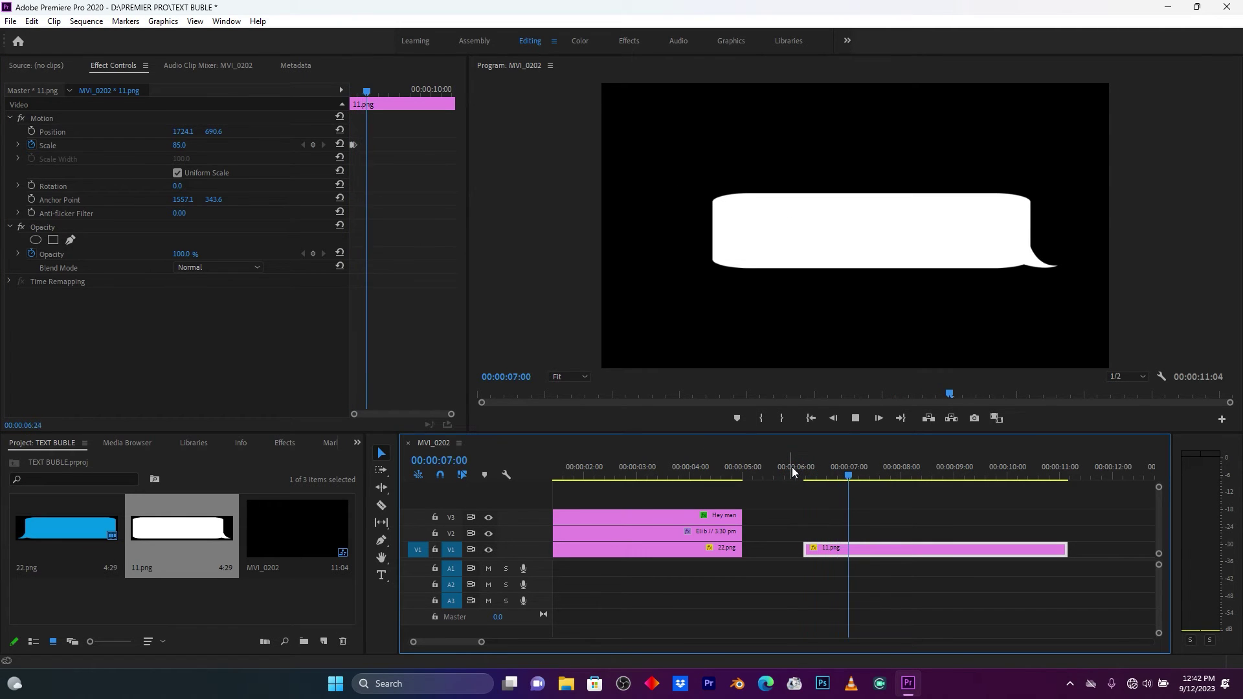
pyautogui.click(791, 467)
pyautogui.press('space')
pyautogui.press('space')
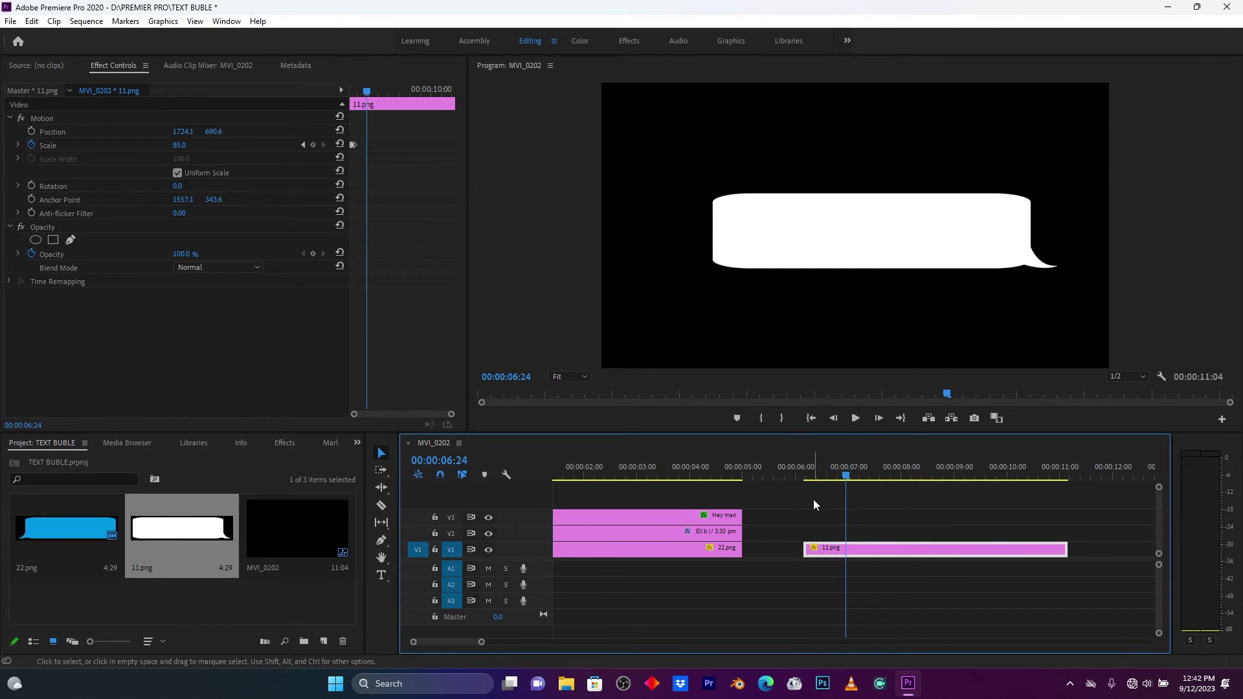
# Apply Ease Out to all three Scale keyframes of the 11.png clip and play back the animation.
pyautogui.moveTo(367, 105); pyautogui.dragTo(357, 98)
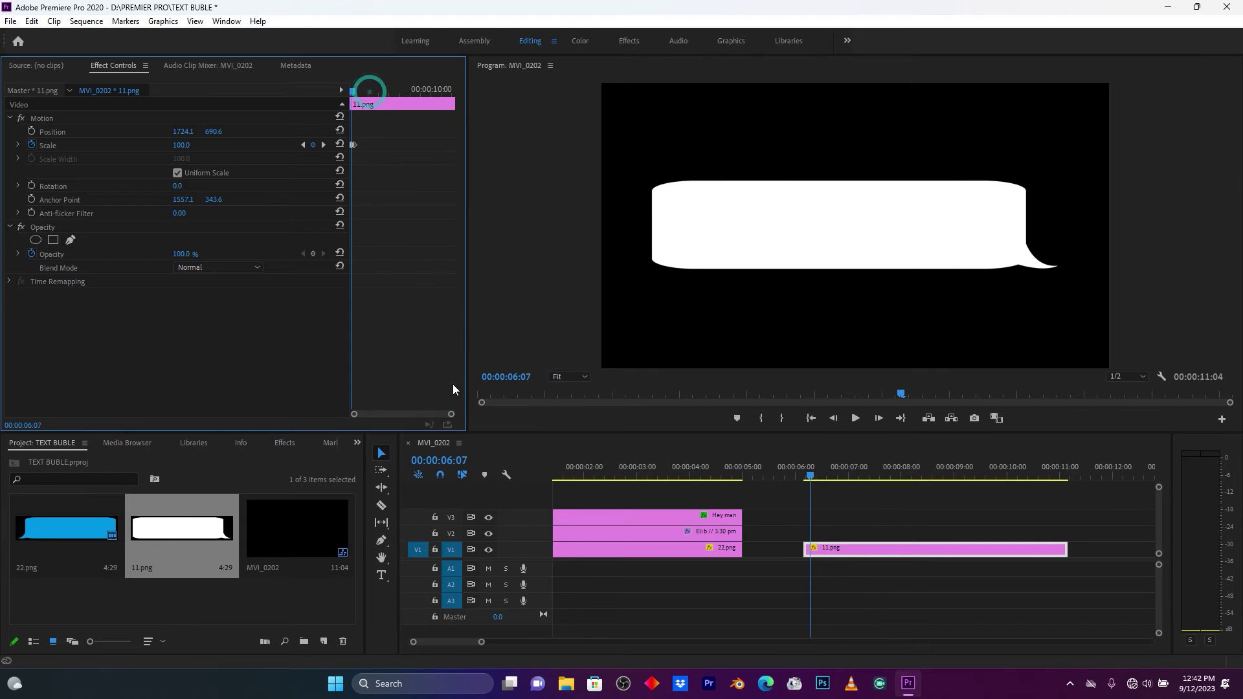
pyautogui.moveTo(451, 414); pyautogui.dragTo(406, 417)
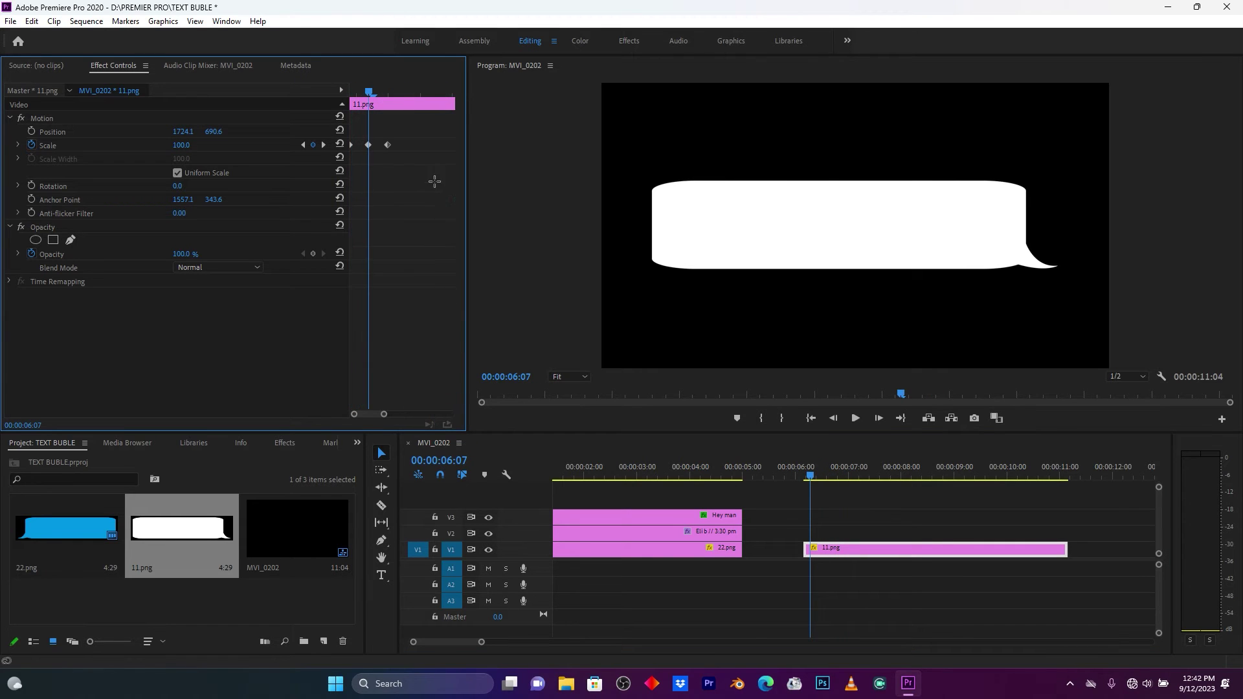
pyautogui.rightClick(388, 146)
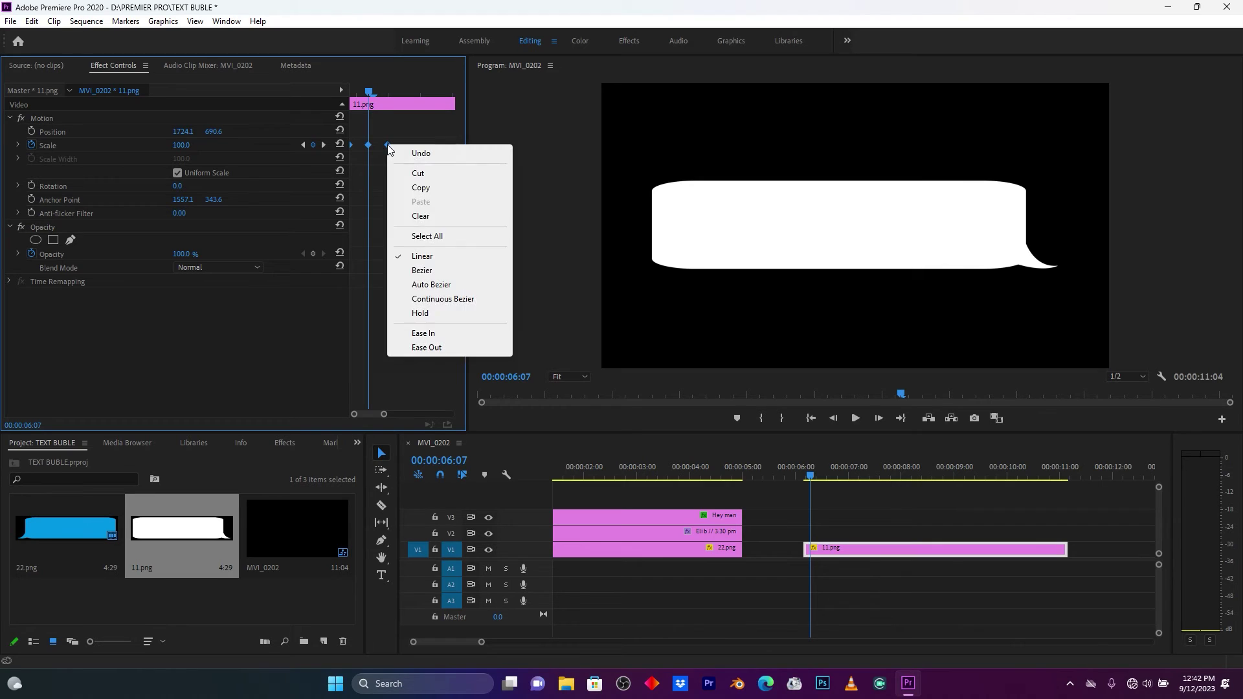
pyautogui.click(447, 349)
pyautogui.click(799, 473)
pyautogui.press('space')
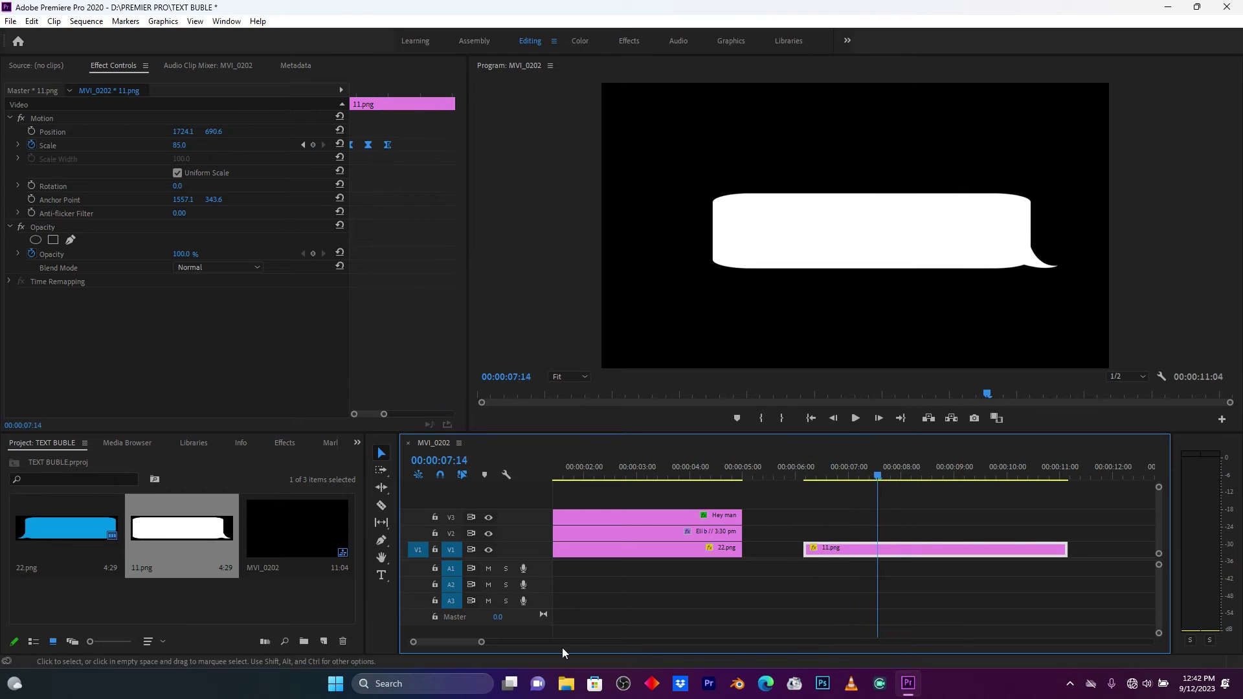
# Duplicate the first bubble's "Hey man" and sender label clips onto V3 and V2 above the 11.png clip.
pyautogui.moveTo(481, 642); pyautogui.dragTo(545, 642)
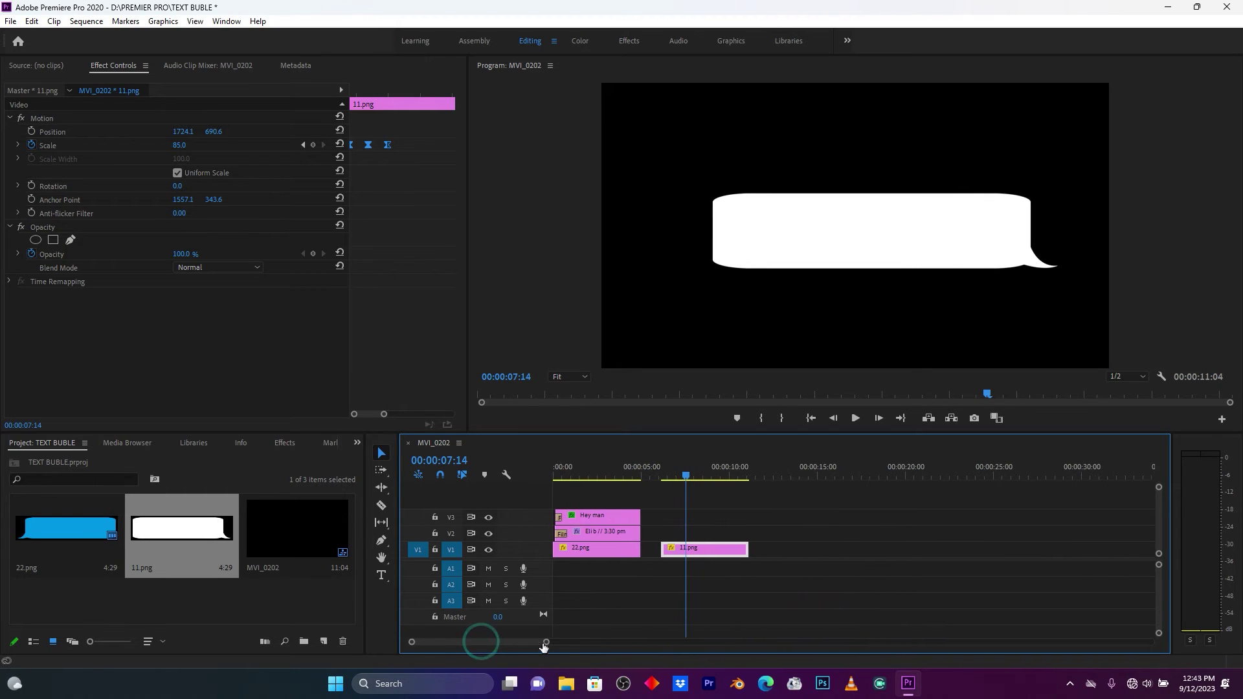
pyautogui.click(607, 460)
pyautogui.click(601, 534)
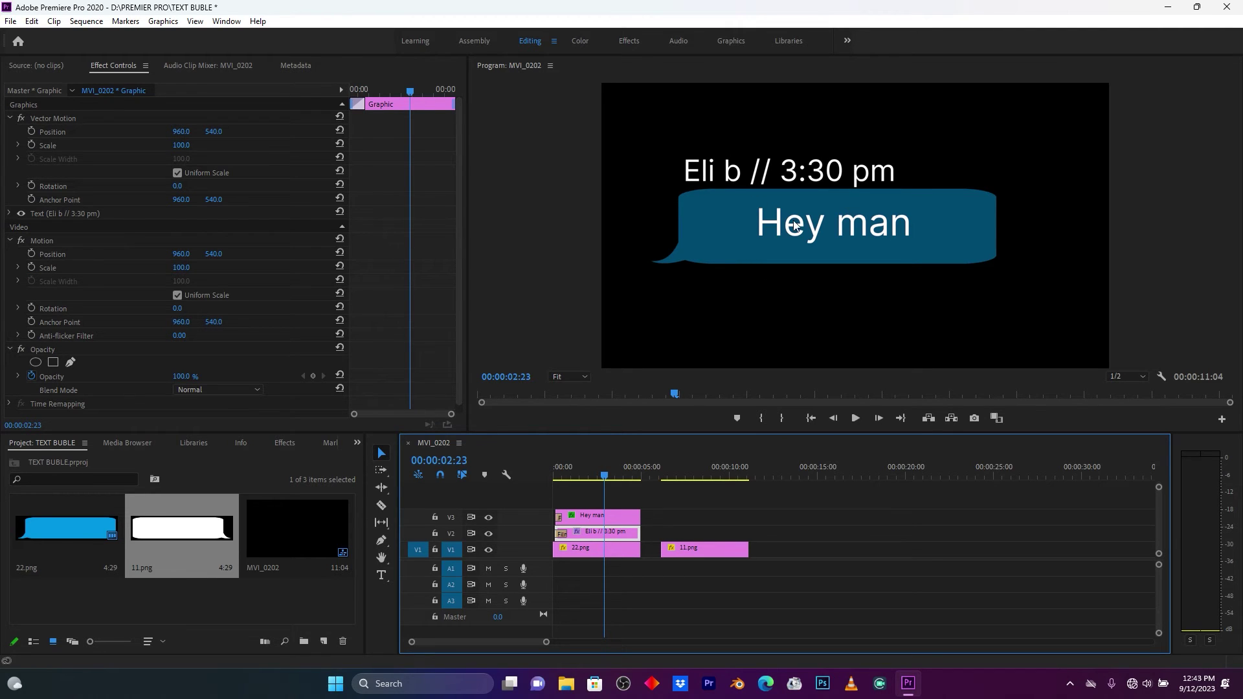
pyautogui.moveTo(569, 501); pyautogui.dragTo(619, 534)
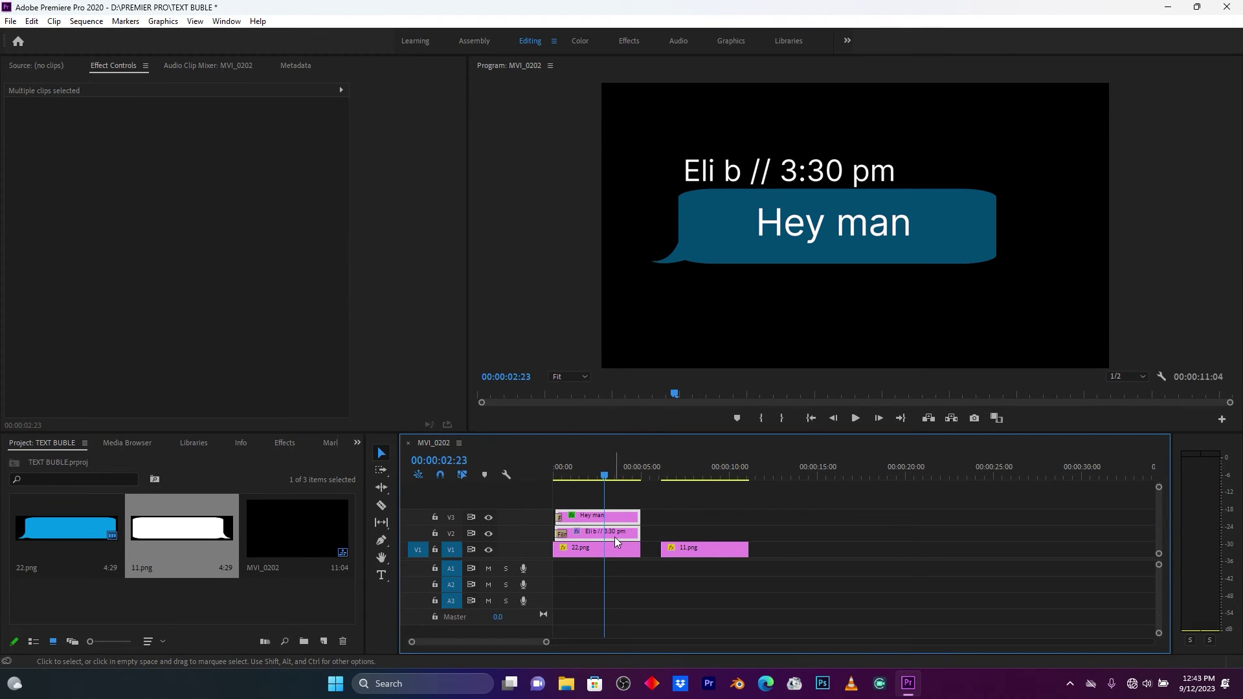
pyautogui.moveTo(592, 536); pyautogui.dragTo(689, 532)
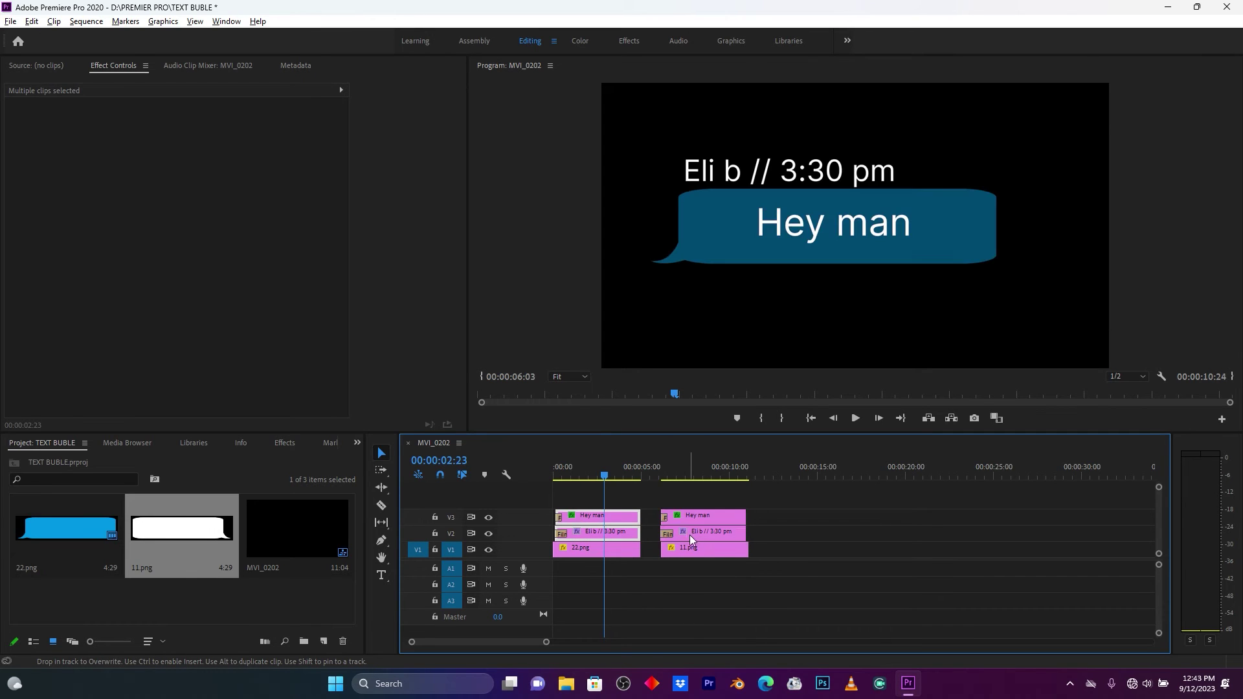
pyautogui.click(681, 467)
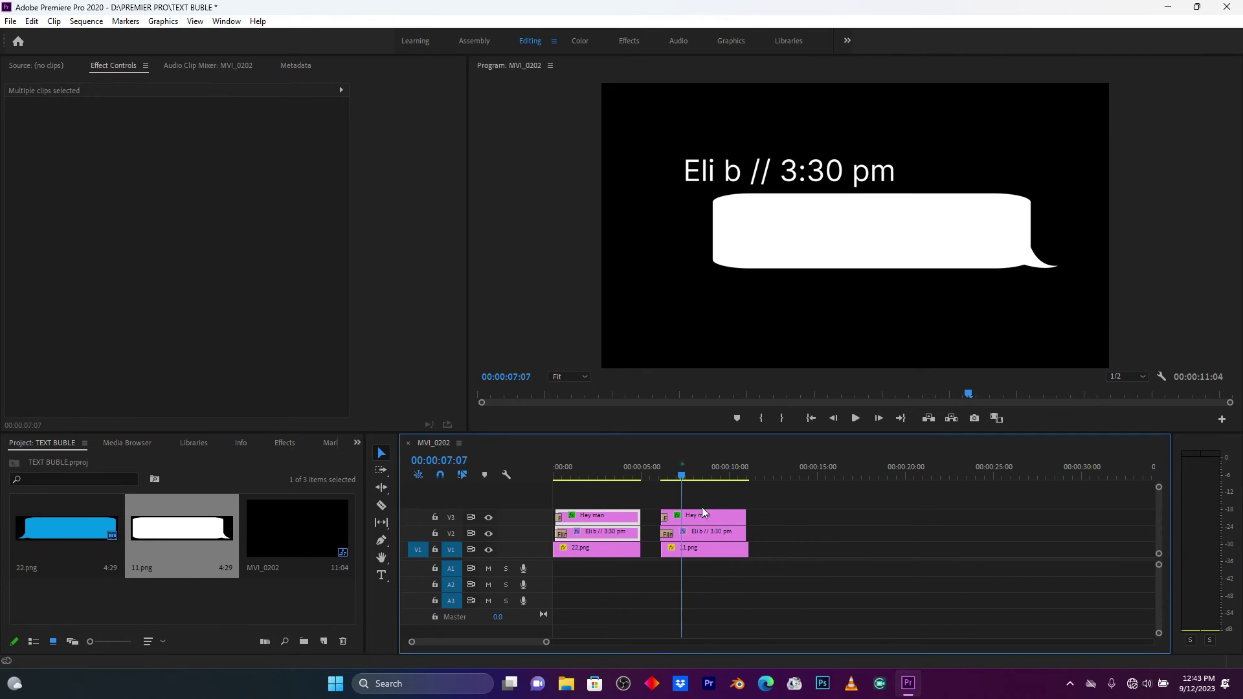
pyautogui.moveTo(547, 644); pyautogui.dragTo(490, 642)
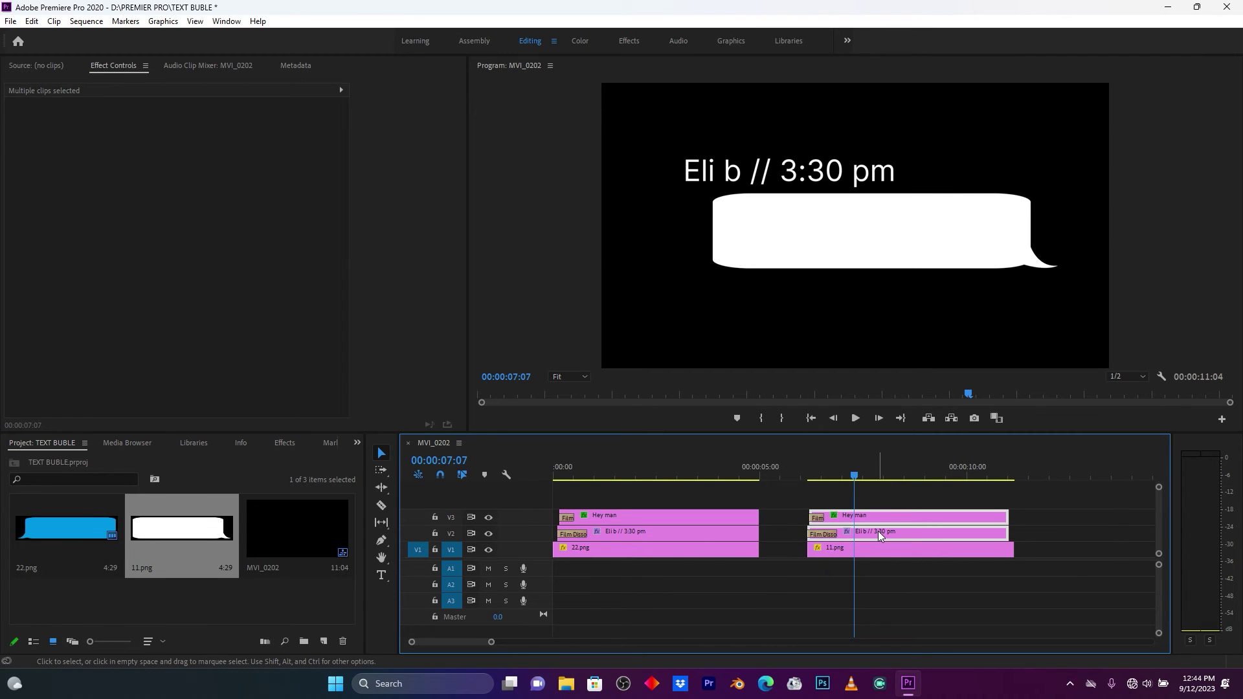
# Move the duplicated sender label above the white bubble's tail side by setting its Vector Motion position to 1470, 560.
pyautogui.click(696, 474)
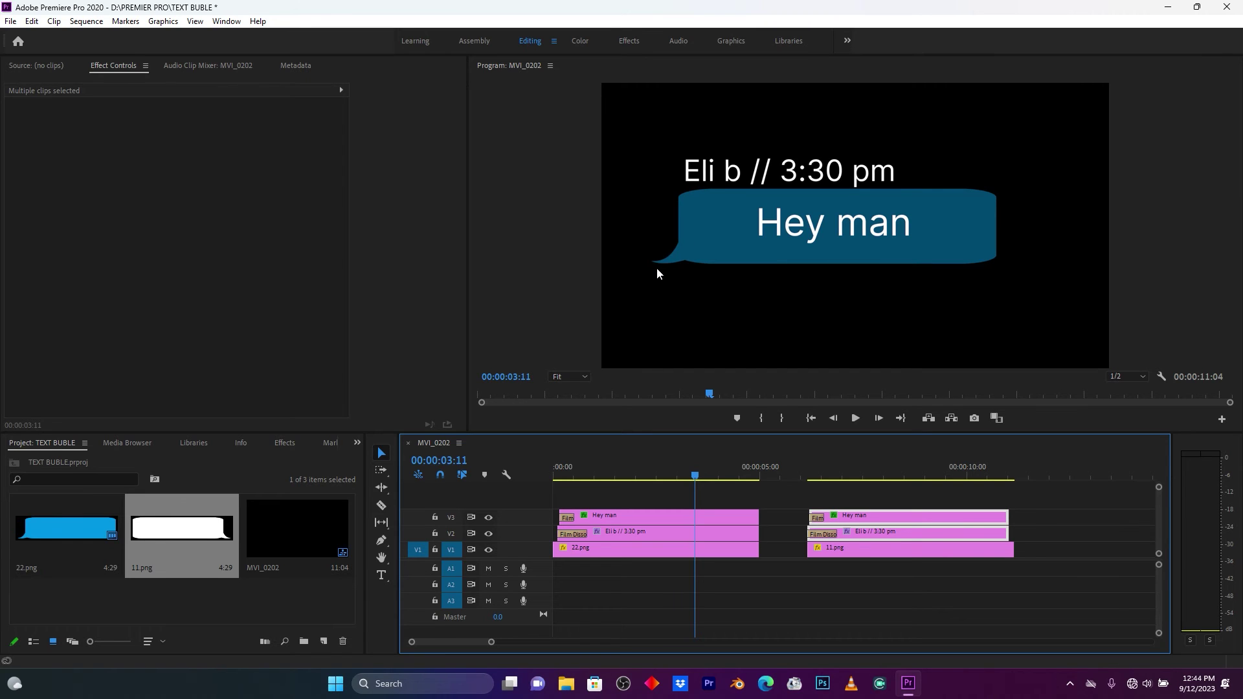
pyautogui.click(852, 468)
pyautogui.click(872, 584)
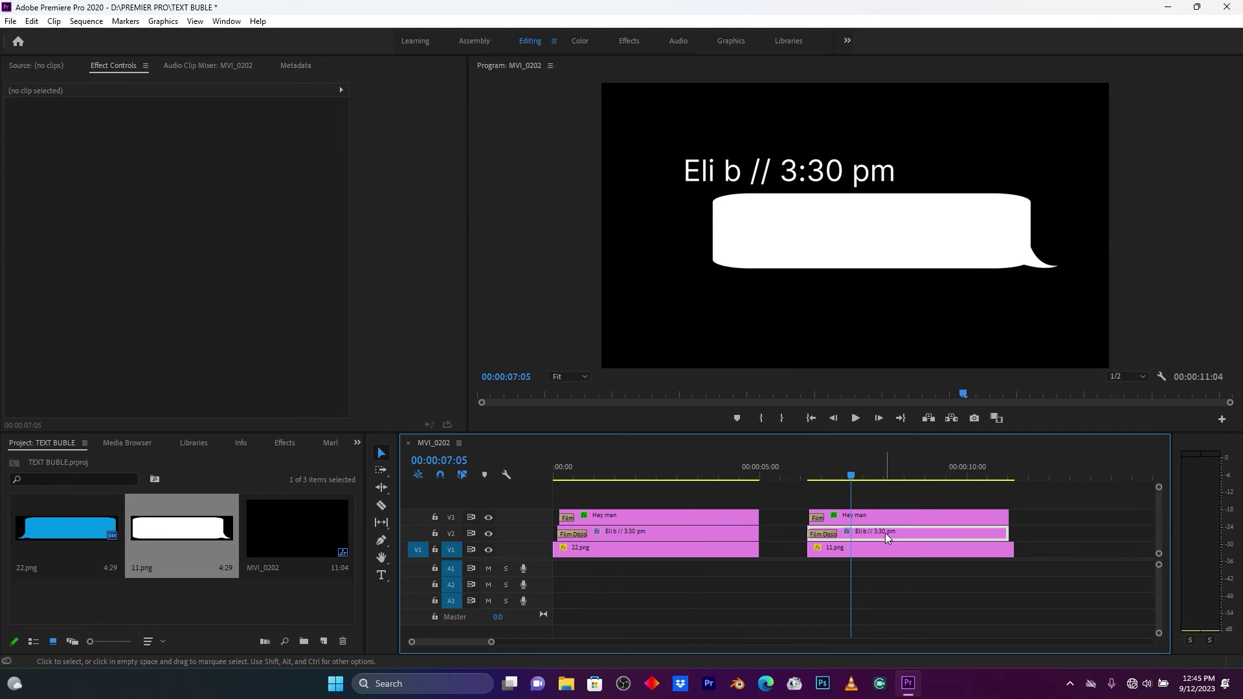
pyautogui.click(884, 533)
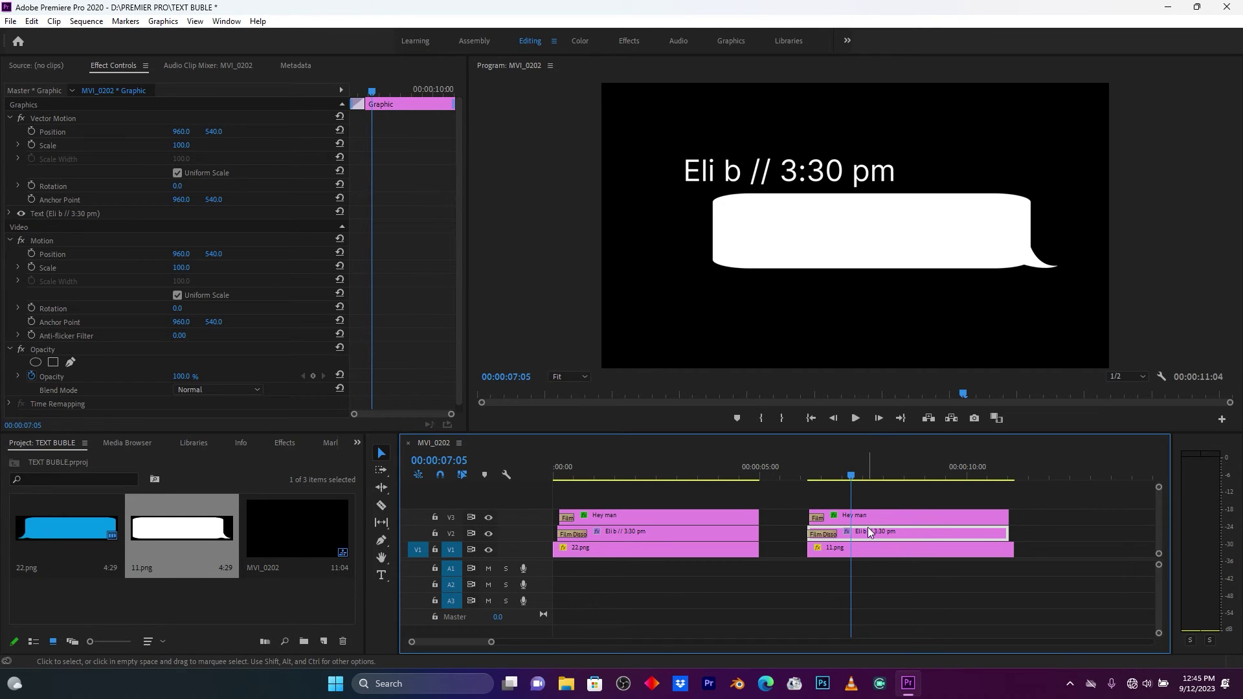
pyautogui.moveTo(213, 131); pyautogui.dragTo(512, 131)
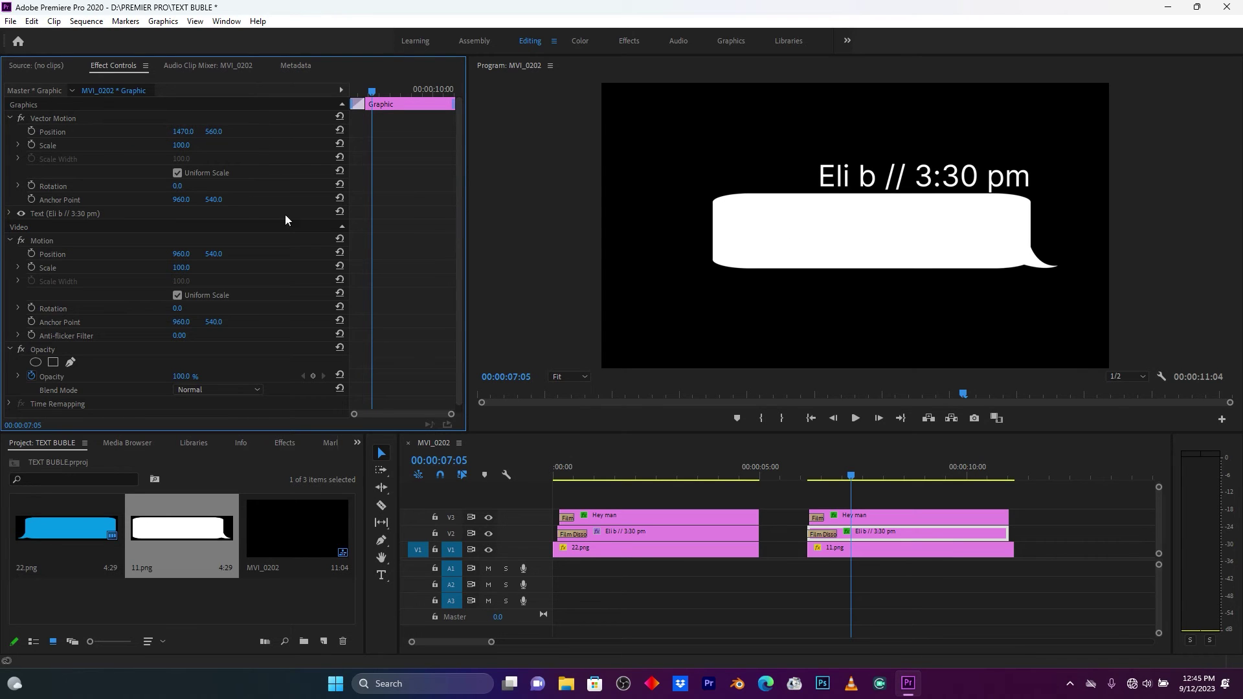
# Replace the sender's name in the duplicated label with the replier's first name and set its horizontal Vector Motion position to 1397.
pyautogui.click(381, 575)
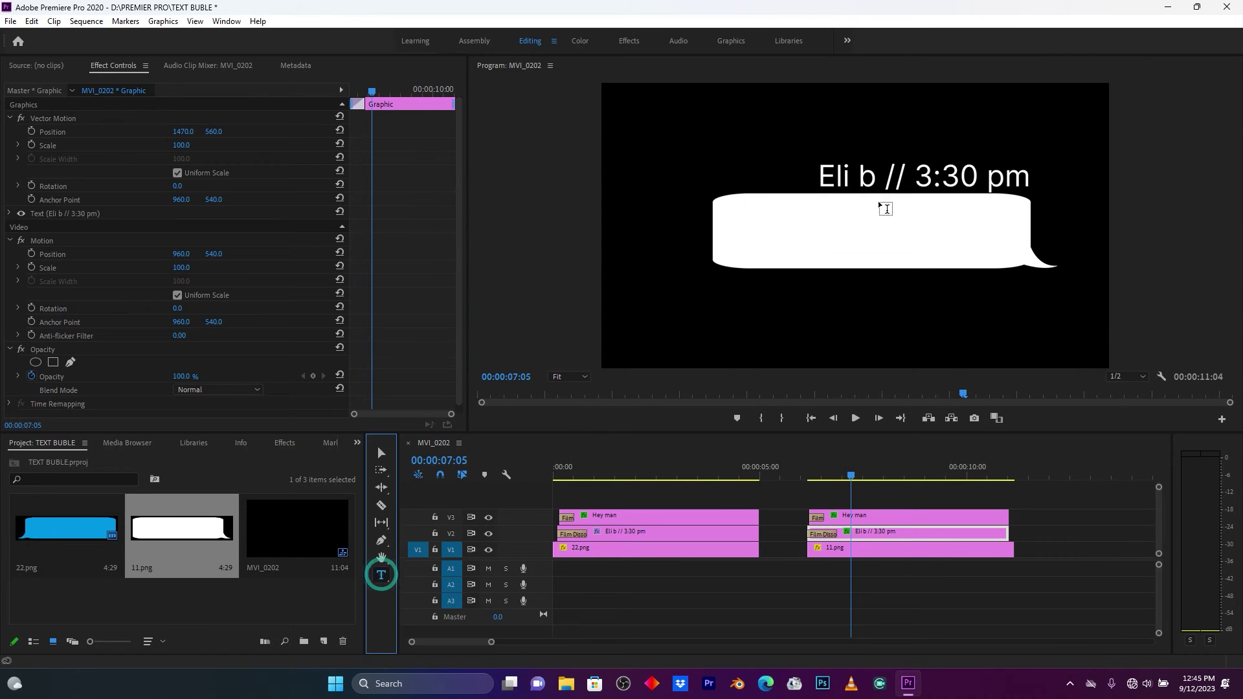
pyautogui.moveTo(879, 176); pyautogui.dragTo(819, 178)
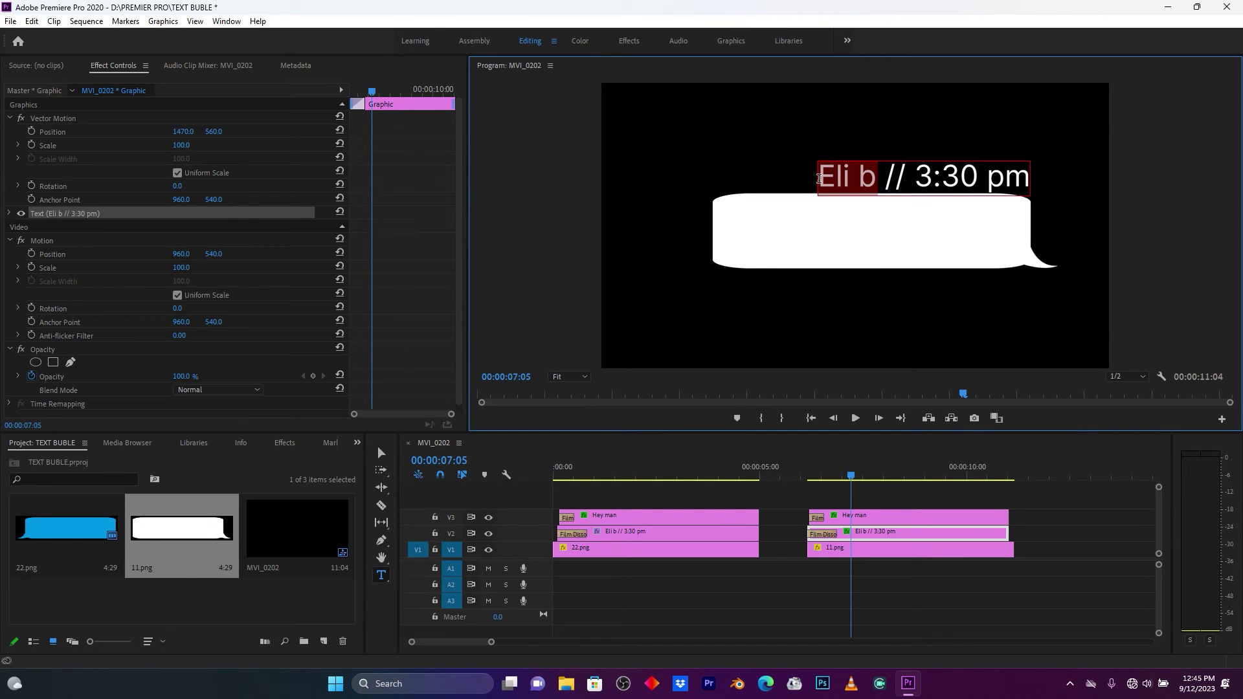
pyautogui.write('pe')
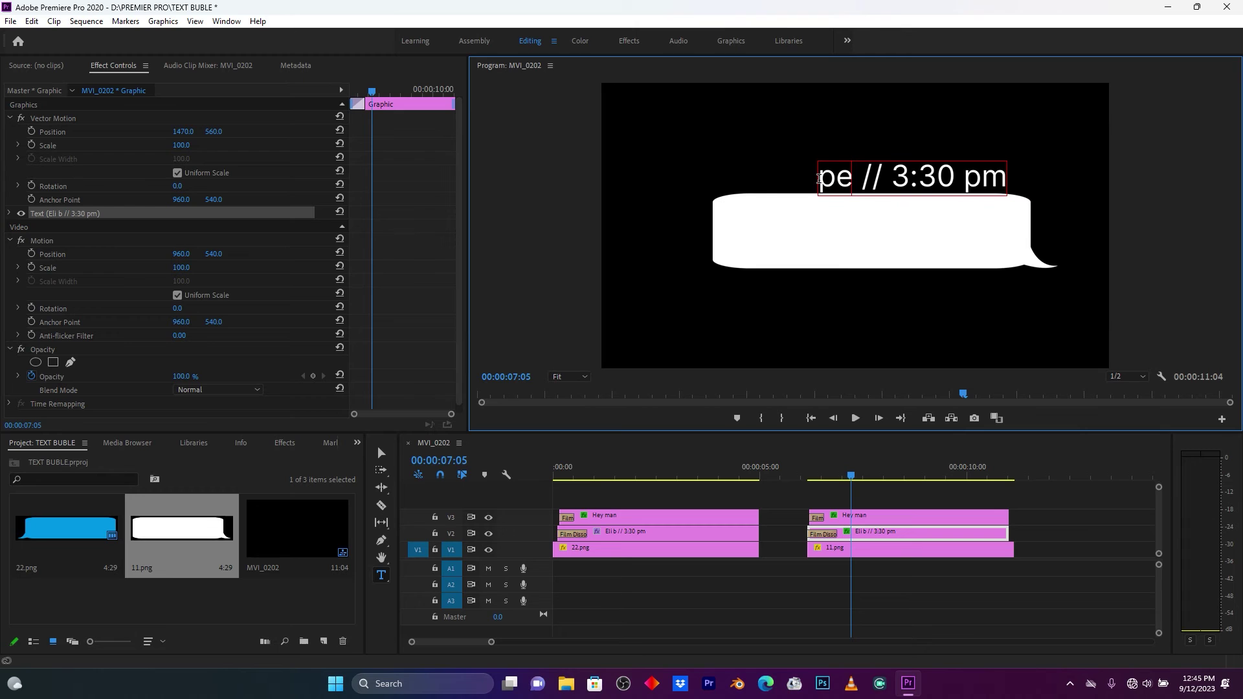
pyautogui.write('ter')
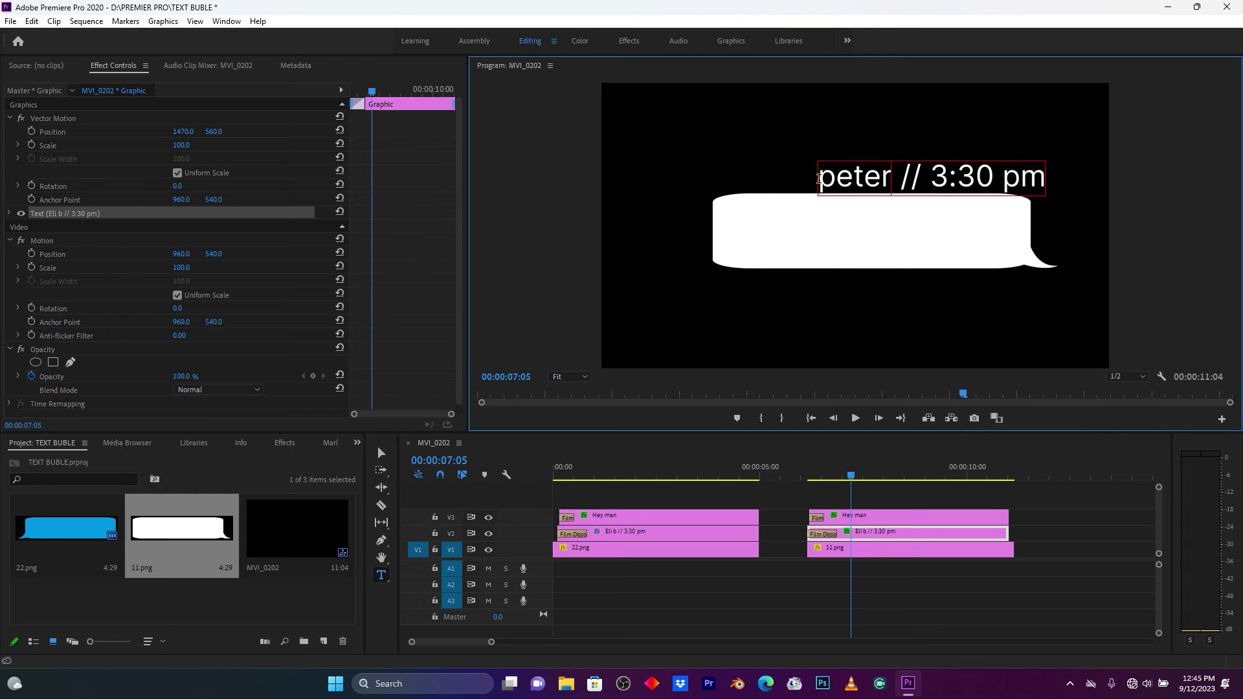
pyautogui.moveTo(181, 131); pyautogui.dragTo(134, 131)
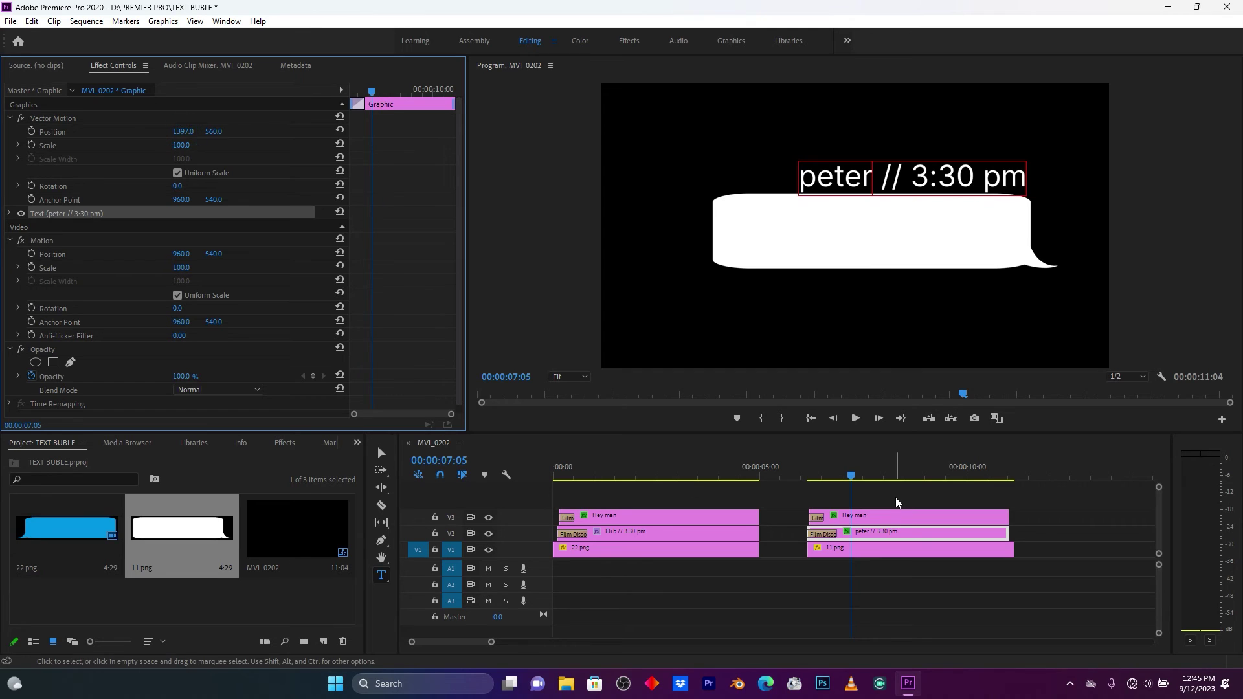
# Lower the opacity of the 11.png clip so the white bubble dims to mid grey behind the text.
pyautogui.click(874, 520)
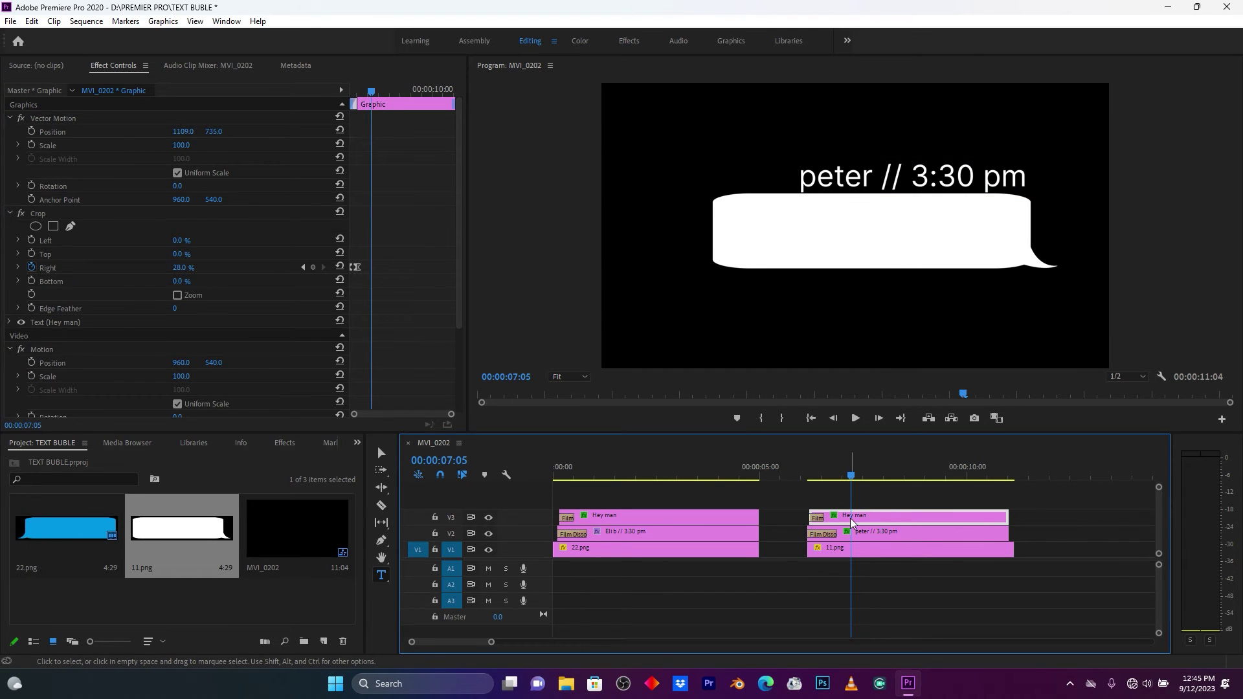
pyautogui.click(863, 554)
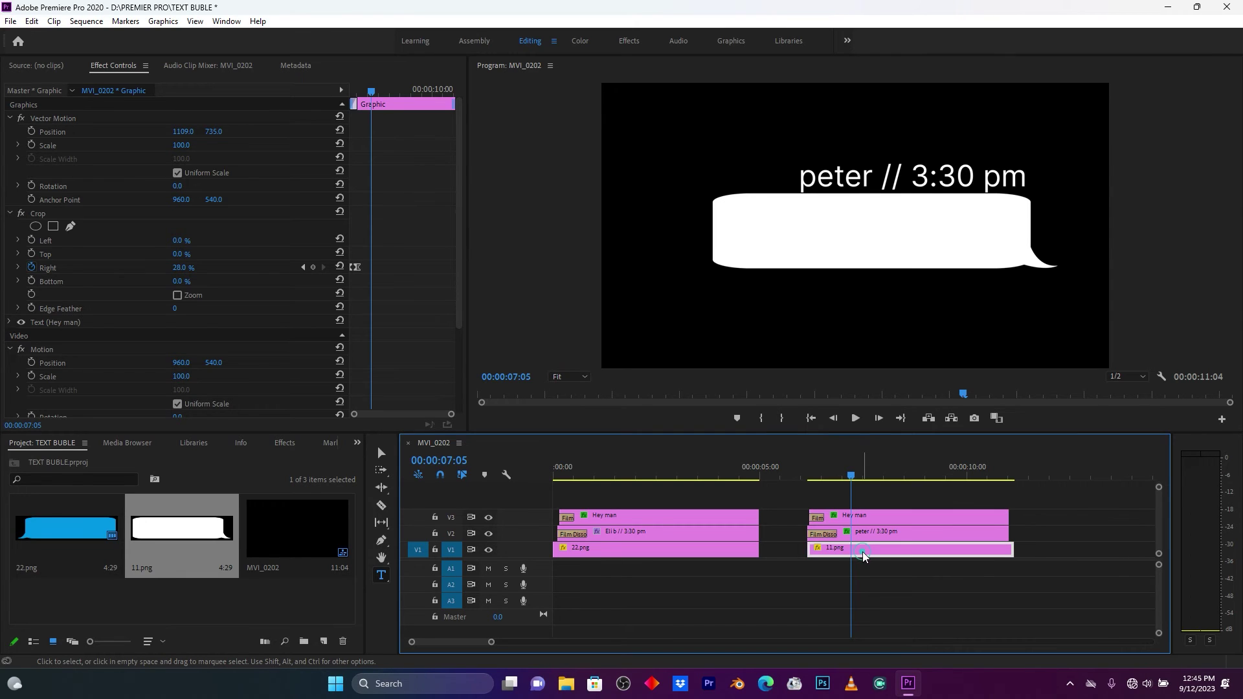
pyautogui.moveTo(185, 255); pyautogui.dragTo(154, 254)
# Replace the duplicated "Hey man" text over the reply bubble with "what's up bro".
pyautogui.click(871, 517)
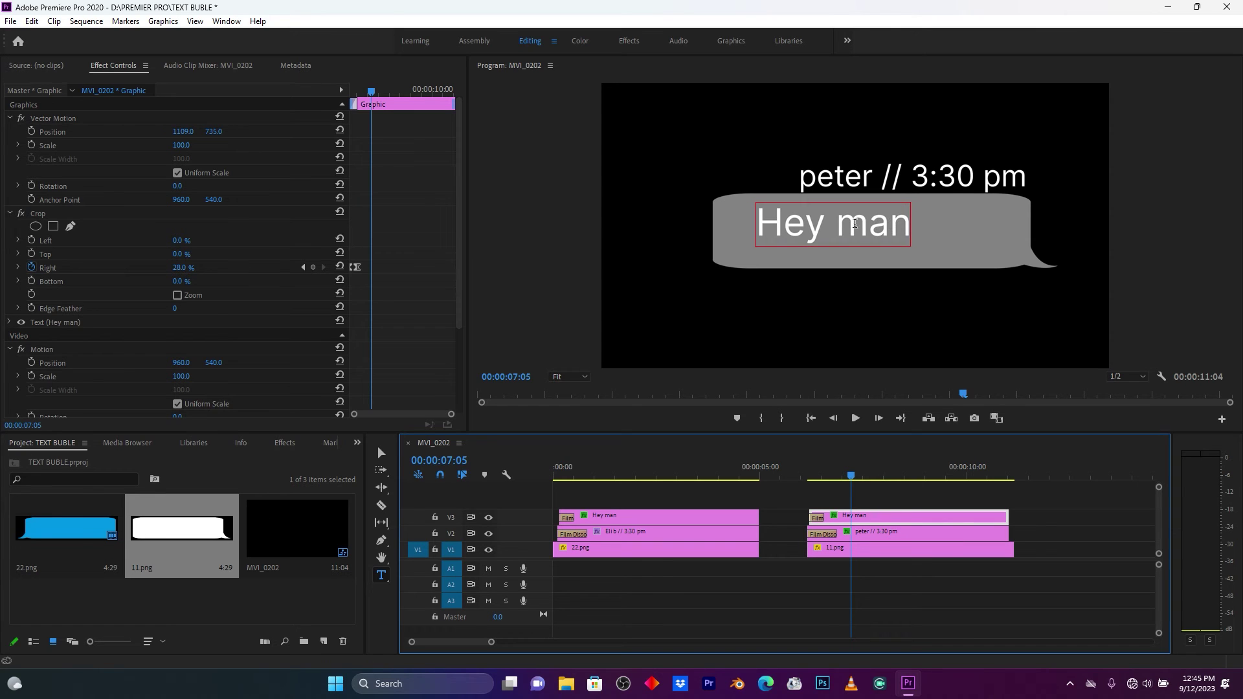
pyautogui.click(862, 223)
pyautogui.hotkey('ctrl', 'a')
pyautogui.write('wah')
pyautogui.press('BackSpace')
pyautogui.press('BackSpace')
pyautogui.press('BackSpace')
pyautogui.write('W')
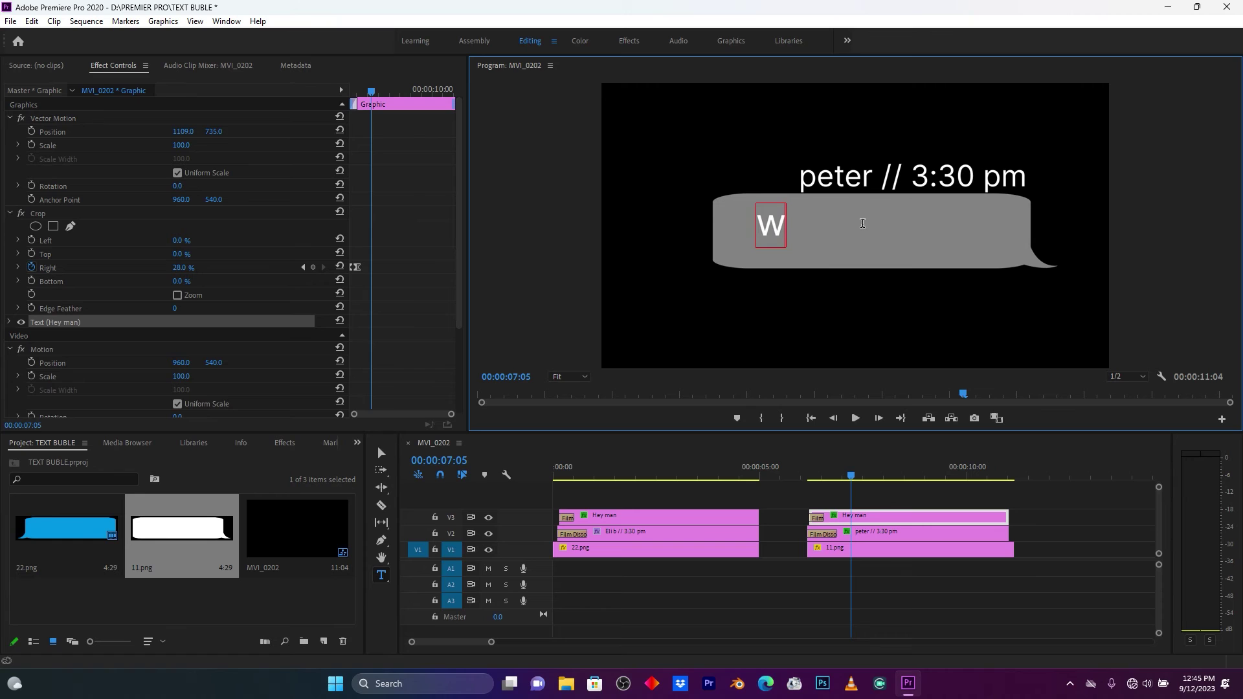
pyautogui.write('ha')
pyautogui.write('t')
pyautogui.write("'s")
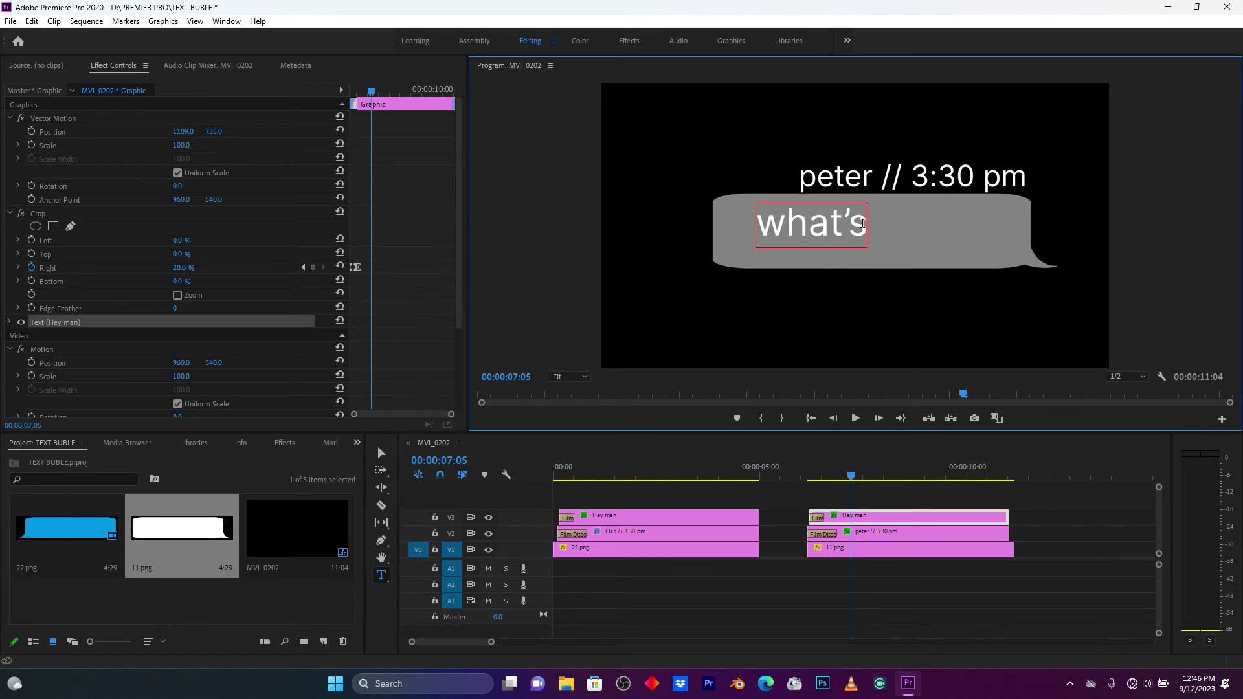
pyautogui.write(' up')
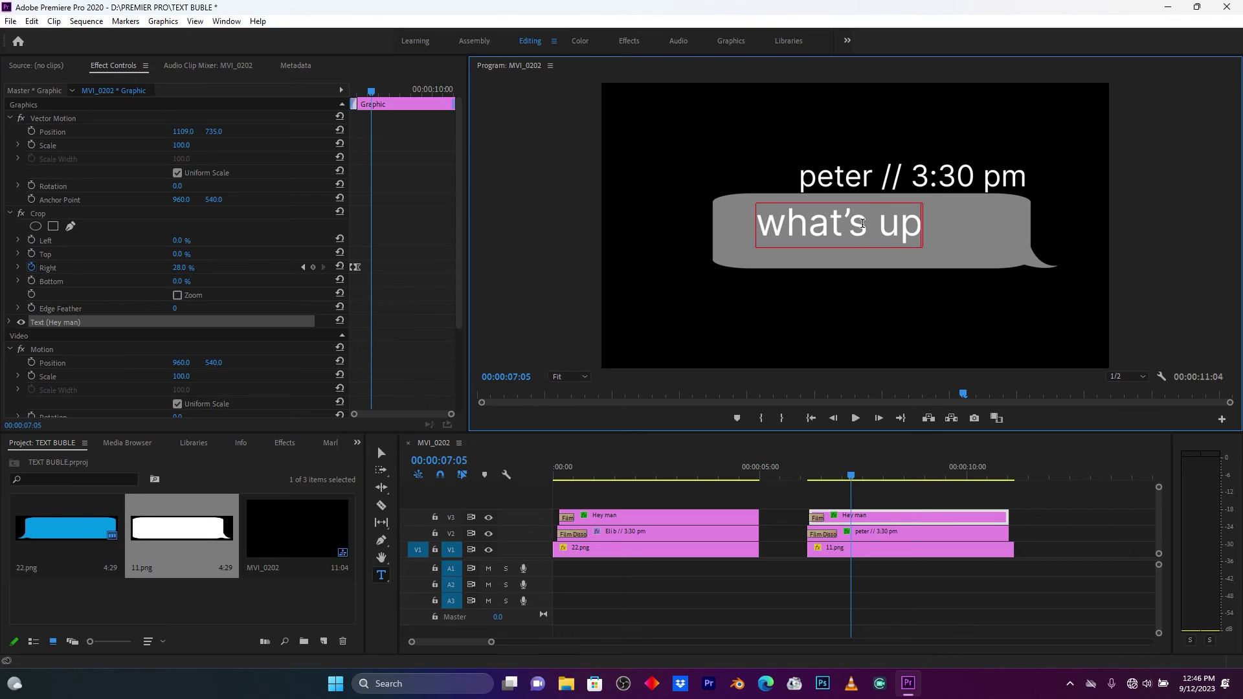
pyautogui.write(' bro')
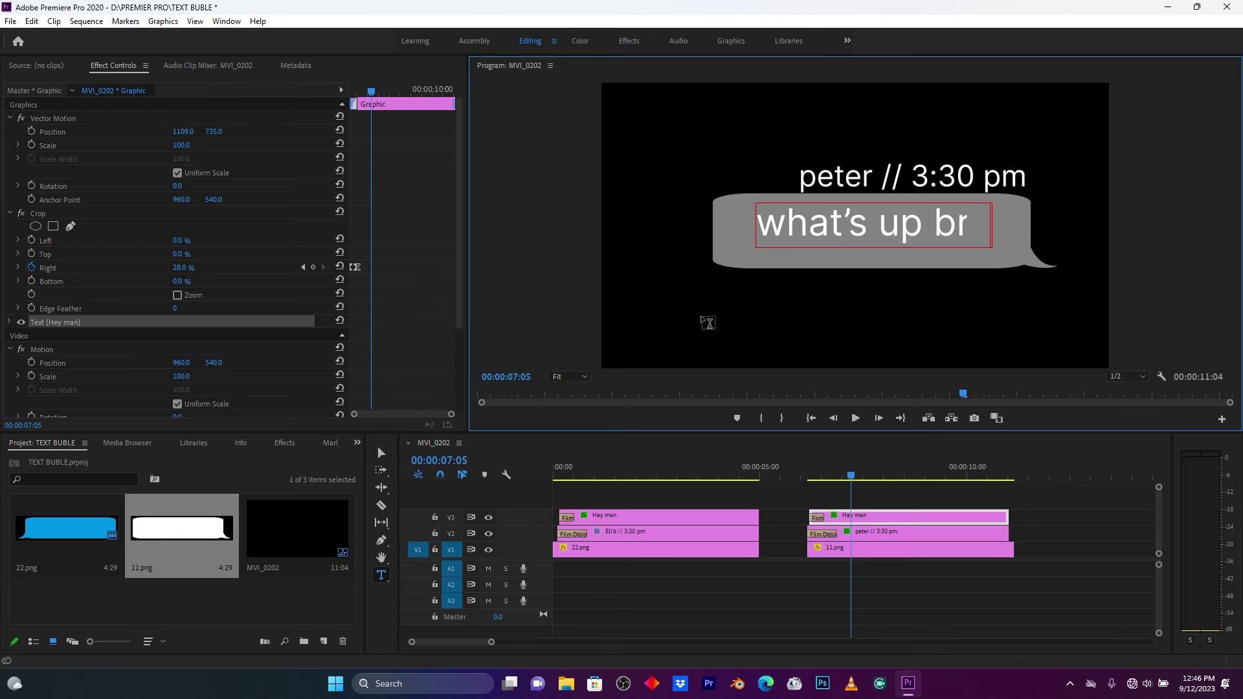
# Reposition the "what's up bro" text to fit inside the reply bubble and play back from just before the 11.png clip.
pyautogui.click(378, 451)
pyautogui.moveTo(902, 228); pyautogui.dragTo(870, 233)
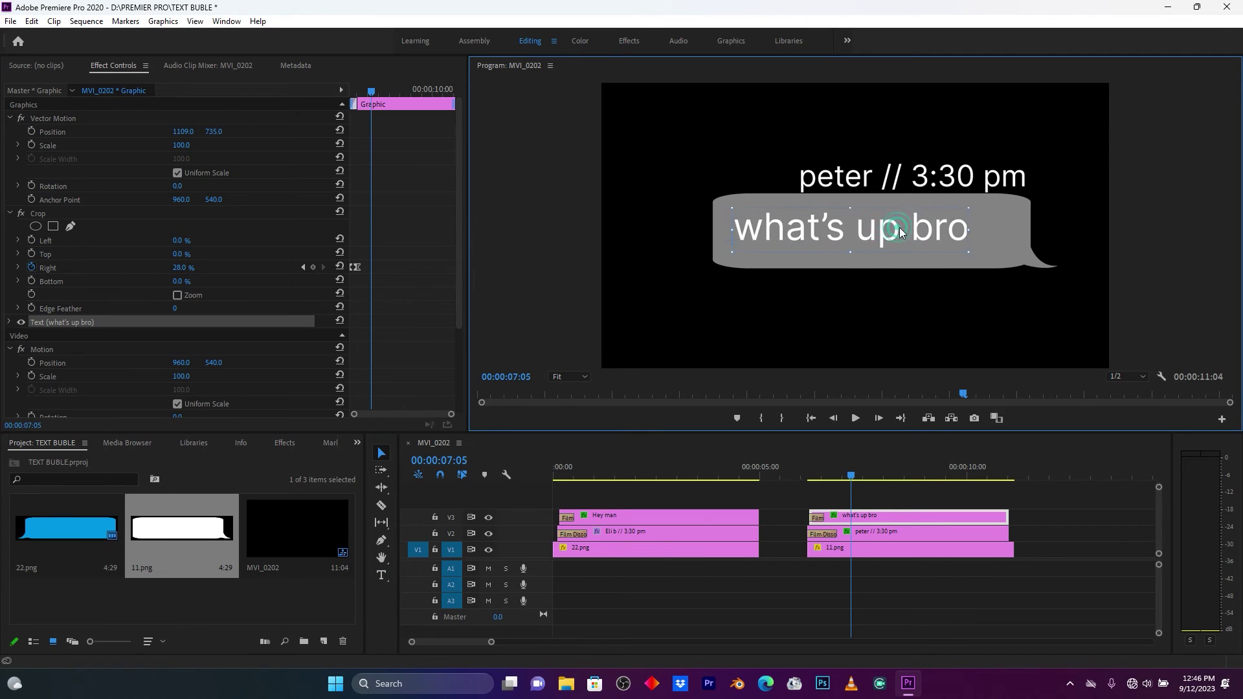
pyautogui.moveTo(801, 228); pyautogui.dragTo(805, 227)
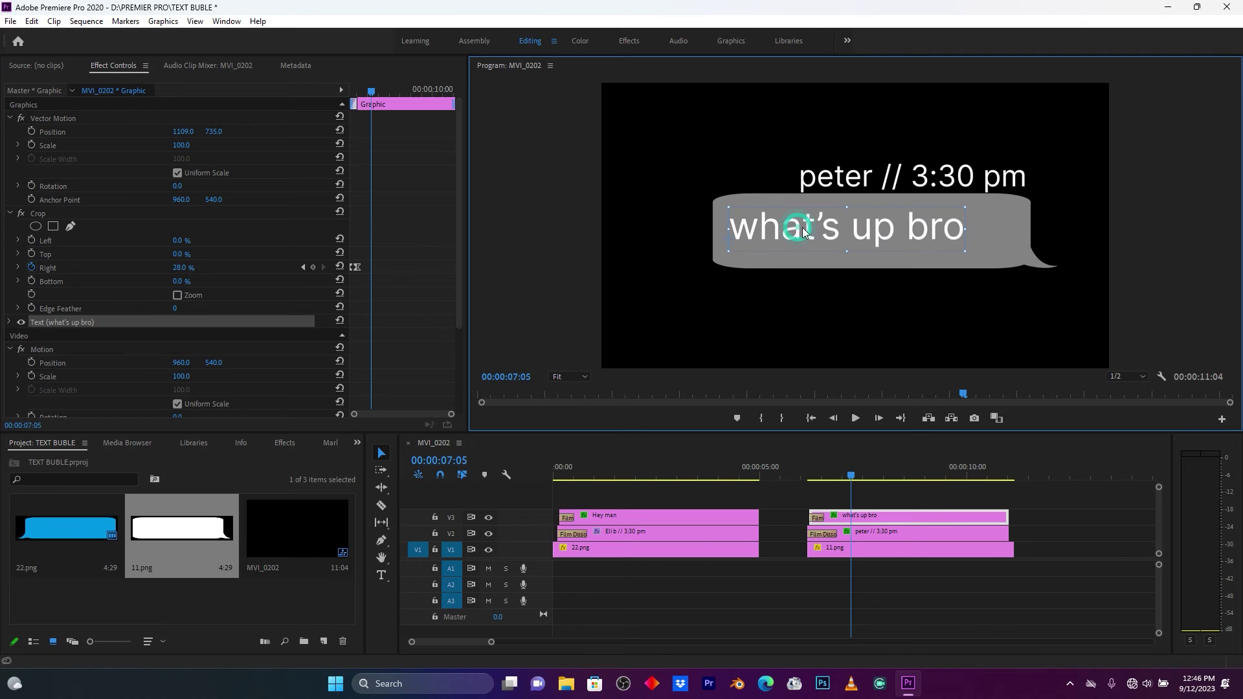
pyautogui.click(807, 471)
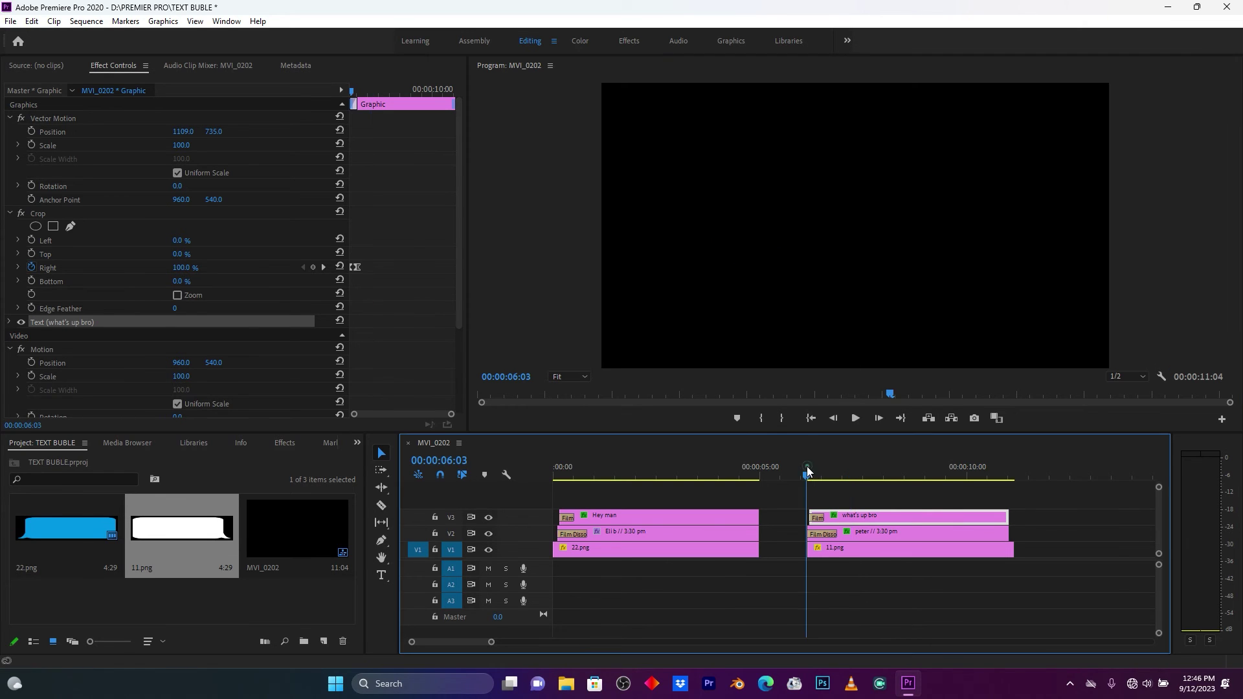
pyautogui.click(799, 468)
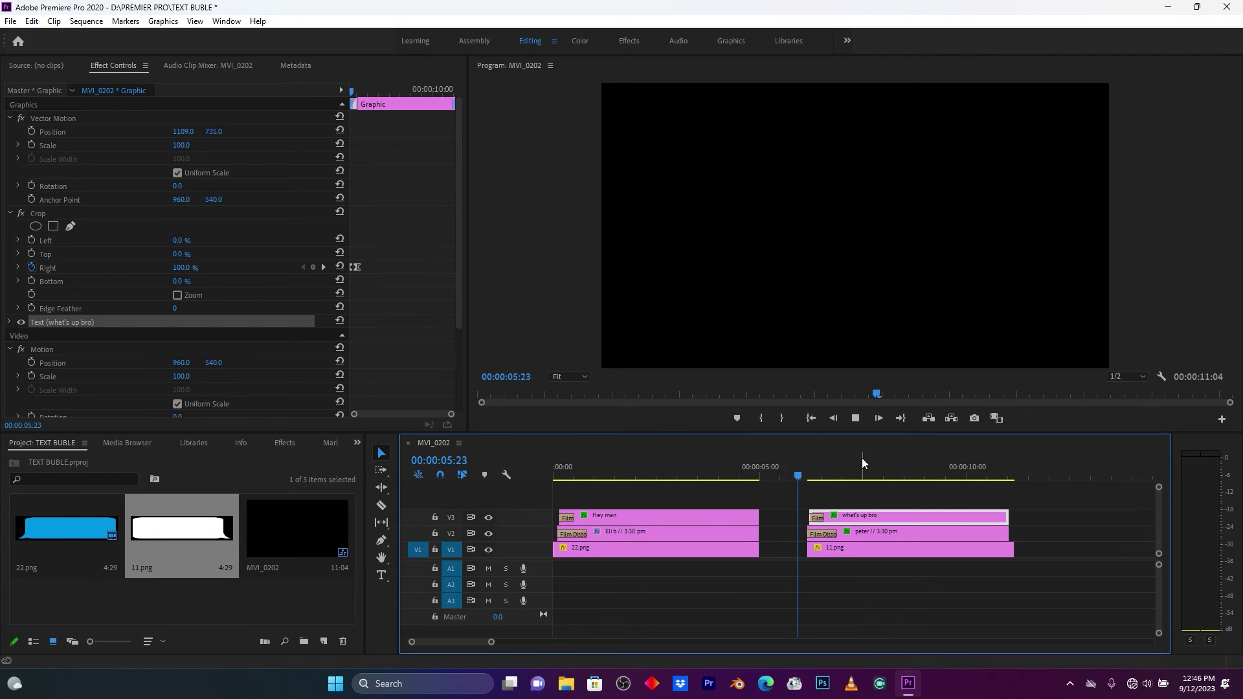
# Replay the reply bubble's animation from just before the 11.png clip.
pyautogui.press('space')
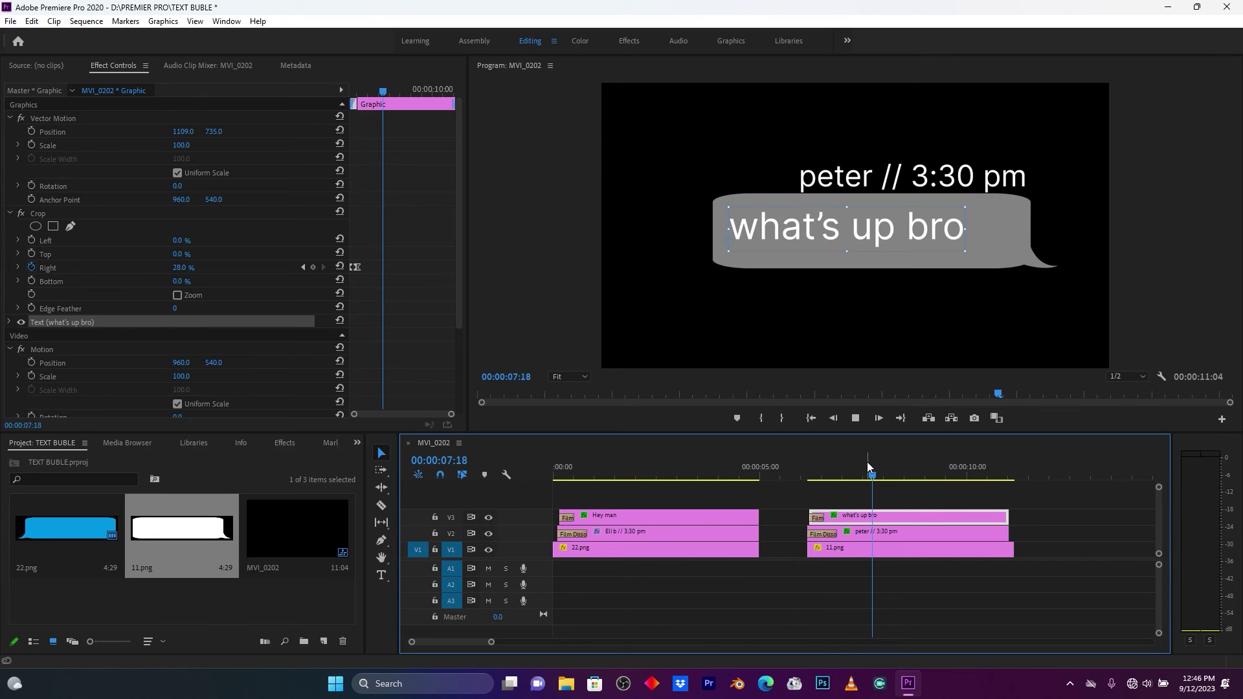
pyautogui.click(808, 472)
pyautogui.click(799, 470)
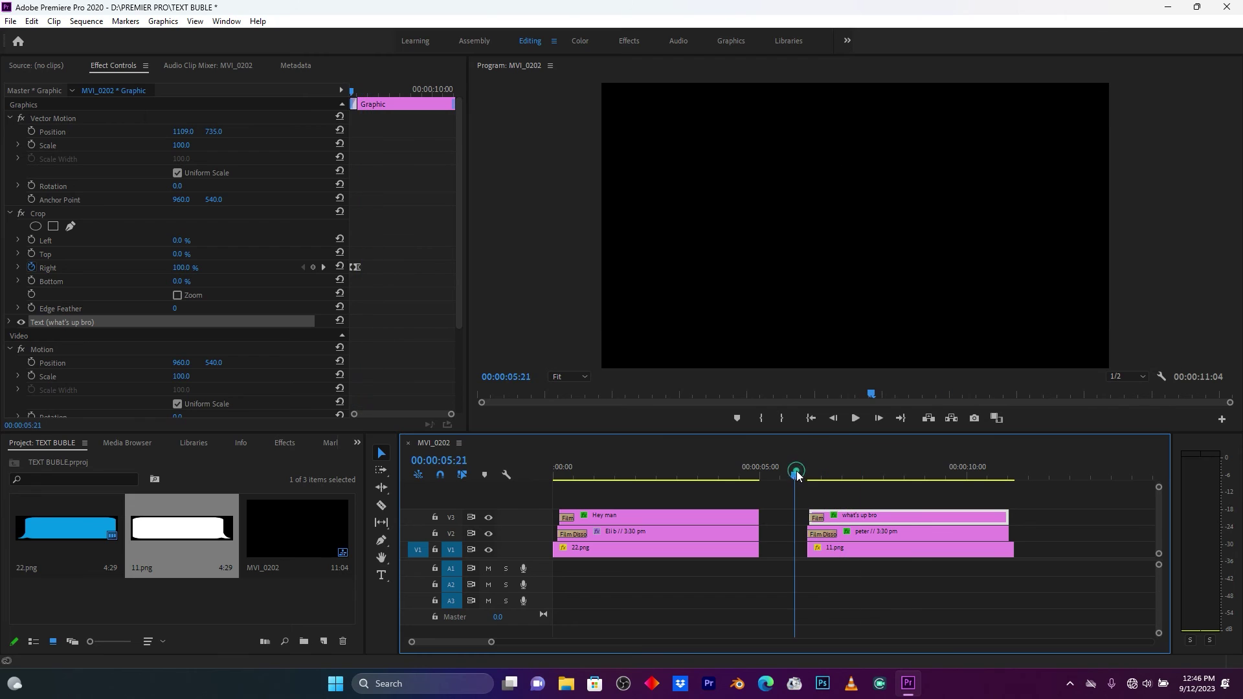
pyautogui.press('space')
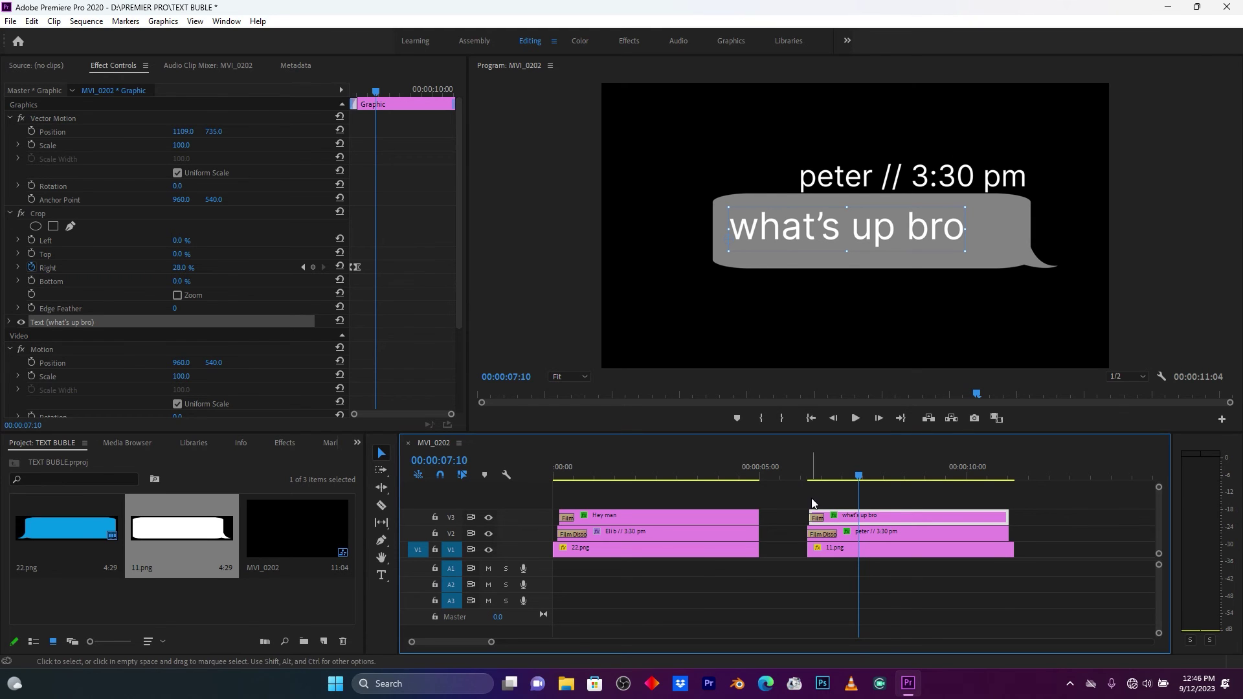
# Nest the "Hey man" text, its label and the 22.png clip into one sequence with the default name.
pyautogui.moveTo(593, 491); pyautogui.dragTo(644, 572)
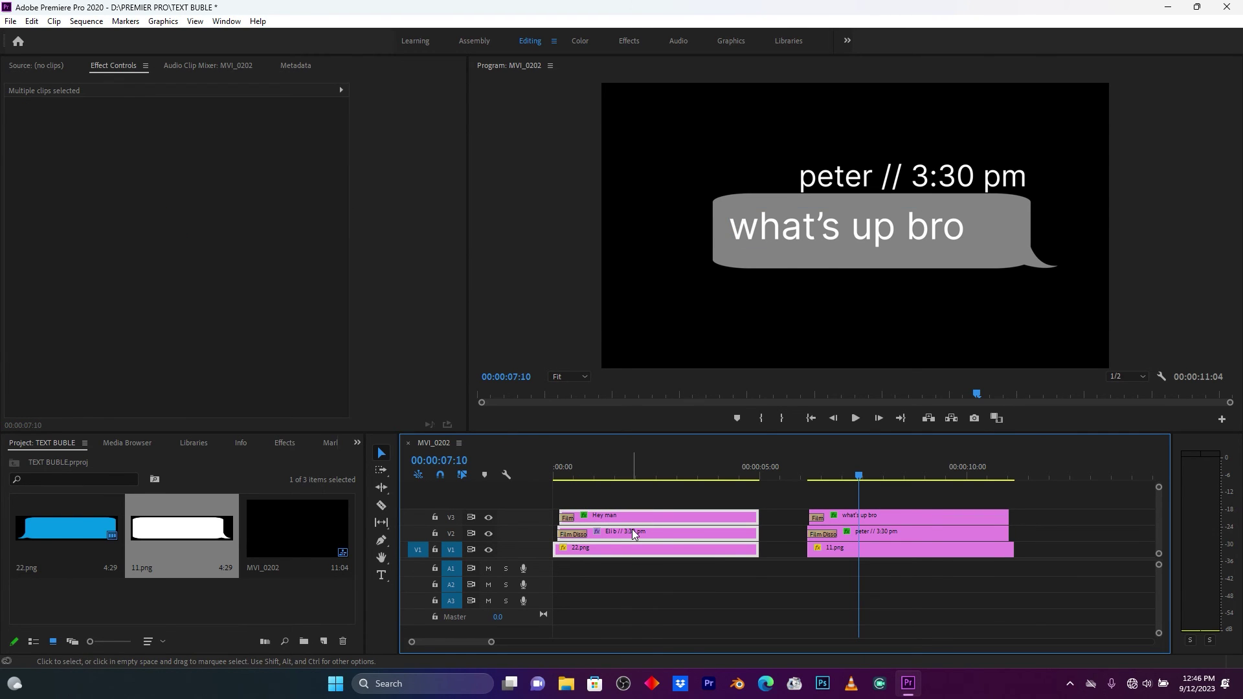
pyautogui.rightClick(632, 530)
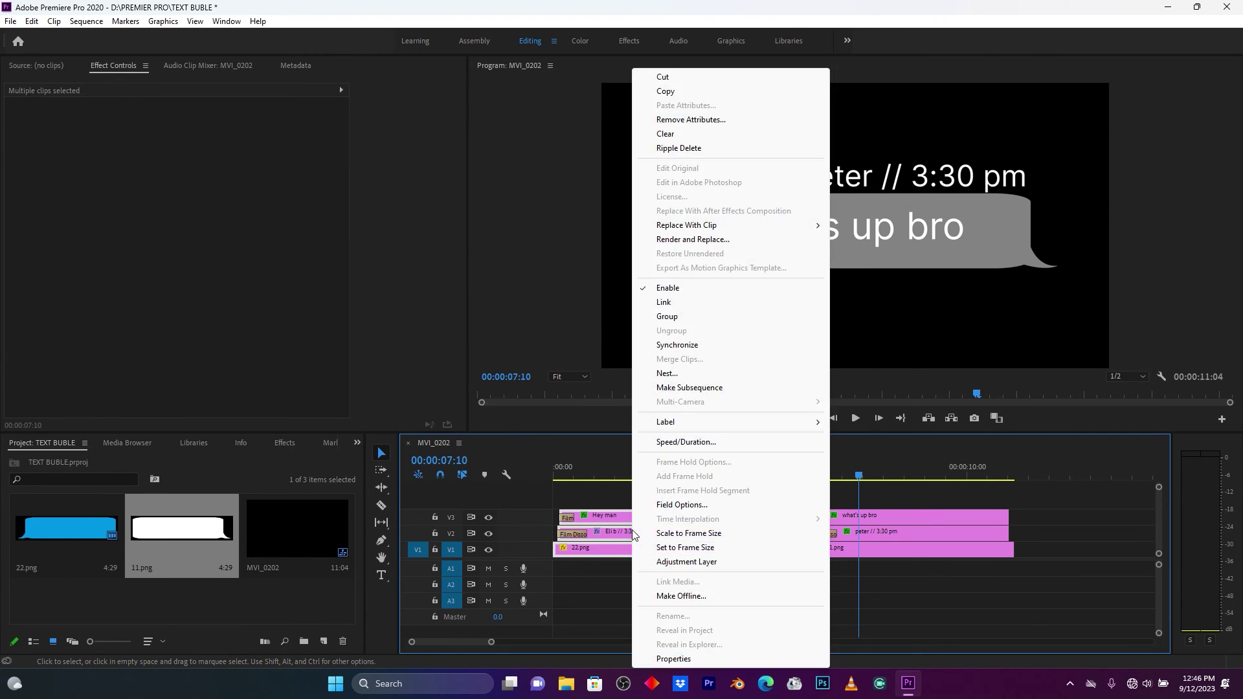
pyautogui.click(676, 373)
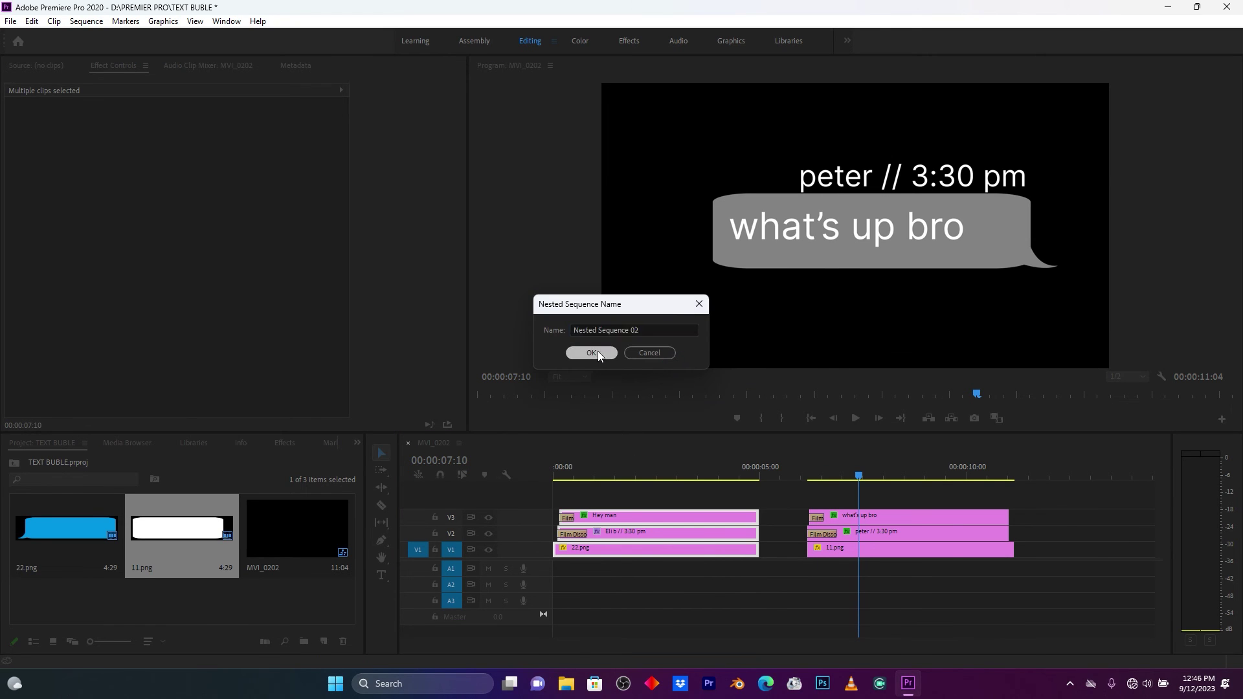
pyautogui.click(591, 352)
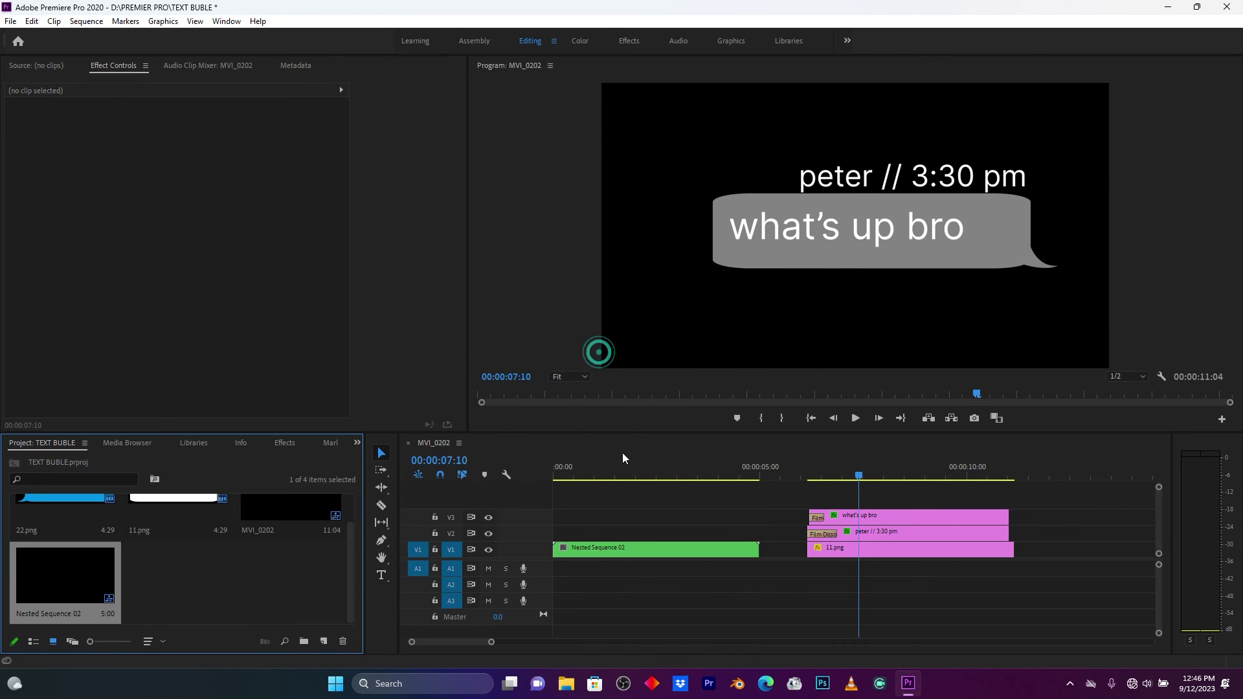
pyautogui.click(618, 548)
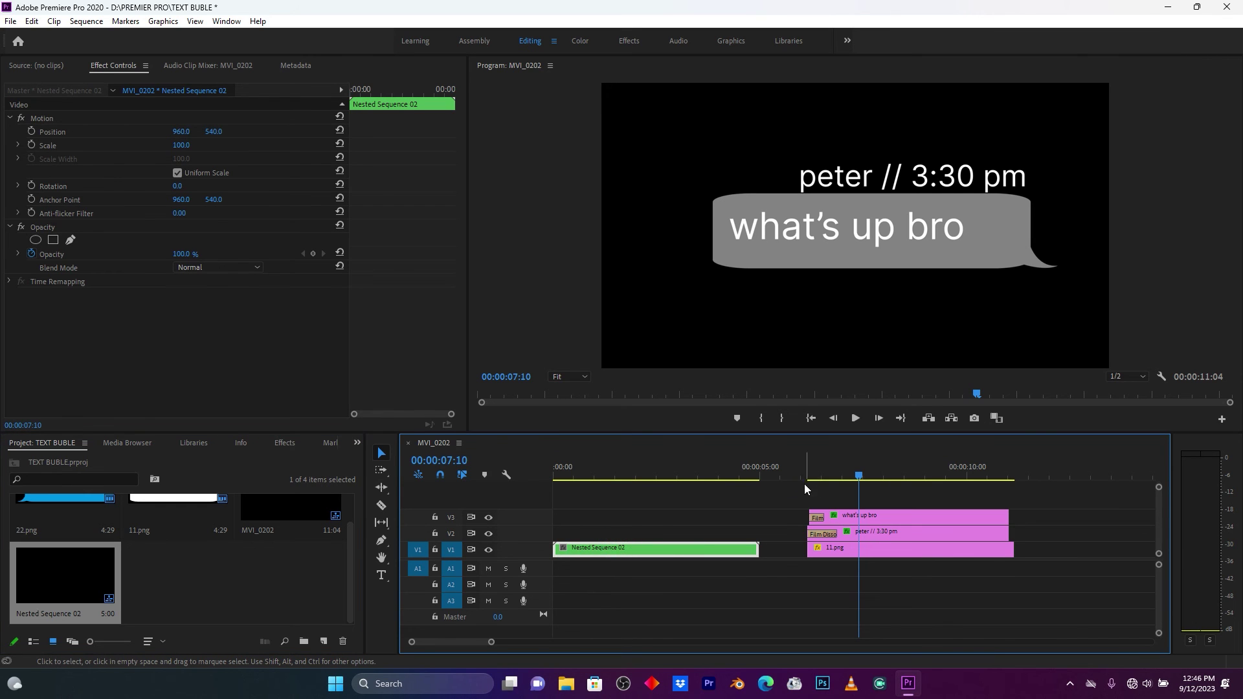
# Nest the "what's up bro" text, its label and the 11.png clip into a second sequence with the default name.
pyautogui.moveTo(805, 487); pyautogui.dragTo(887, 585)
pyautogui.rightClick(873, 531)
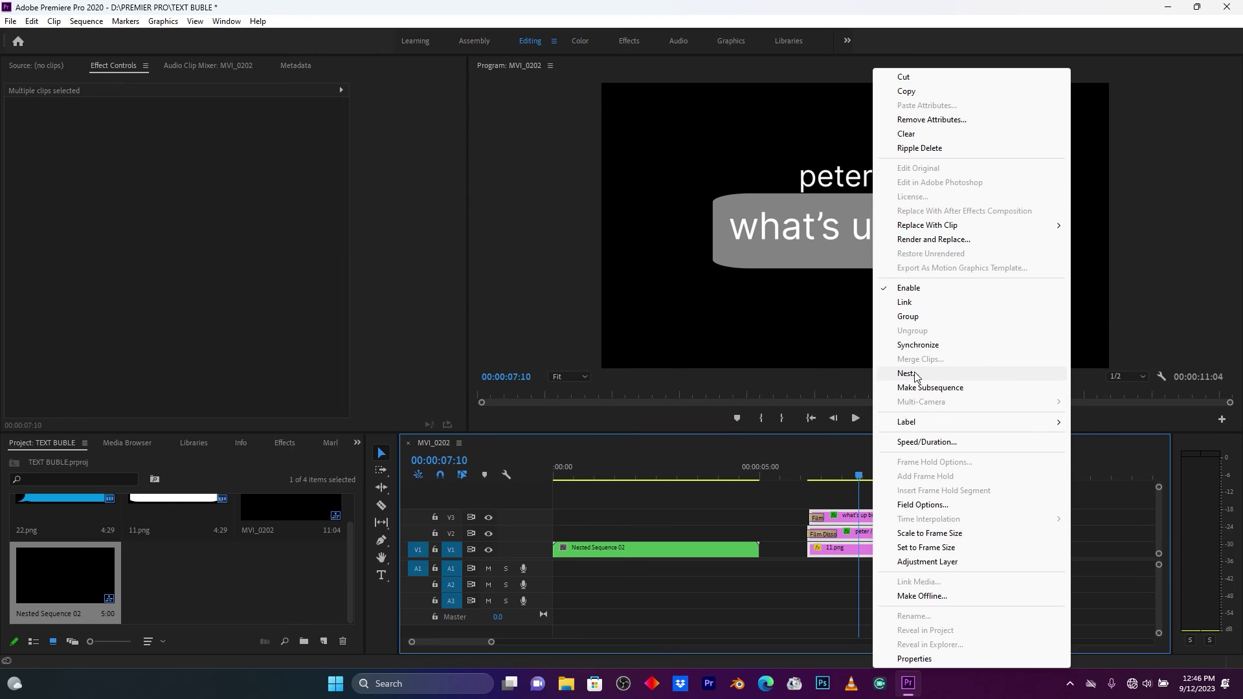
pyautogui.click(913, 372)
pyautogui.click(591, 353)
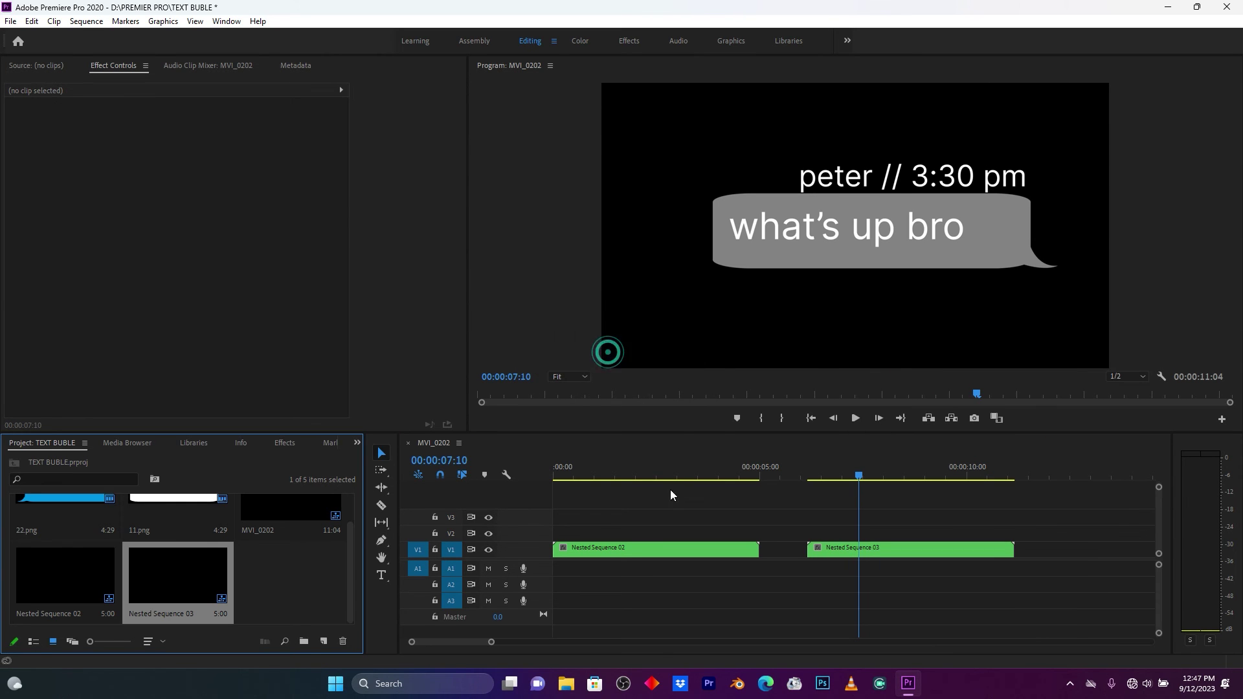
# Import the MVI_0202 video from the TEXT BUBLES folder into the project.
pyautogui.moveTo(492, 644); pyautogui.dragTo(563, 645)
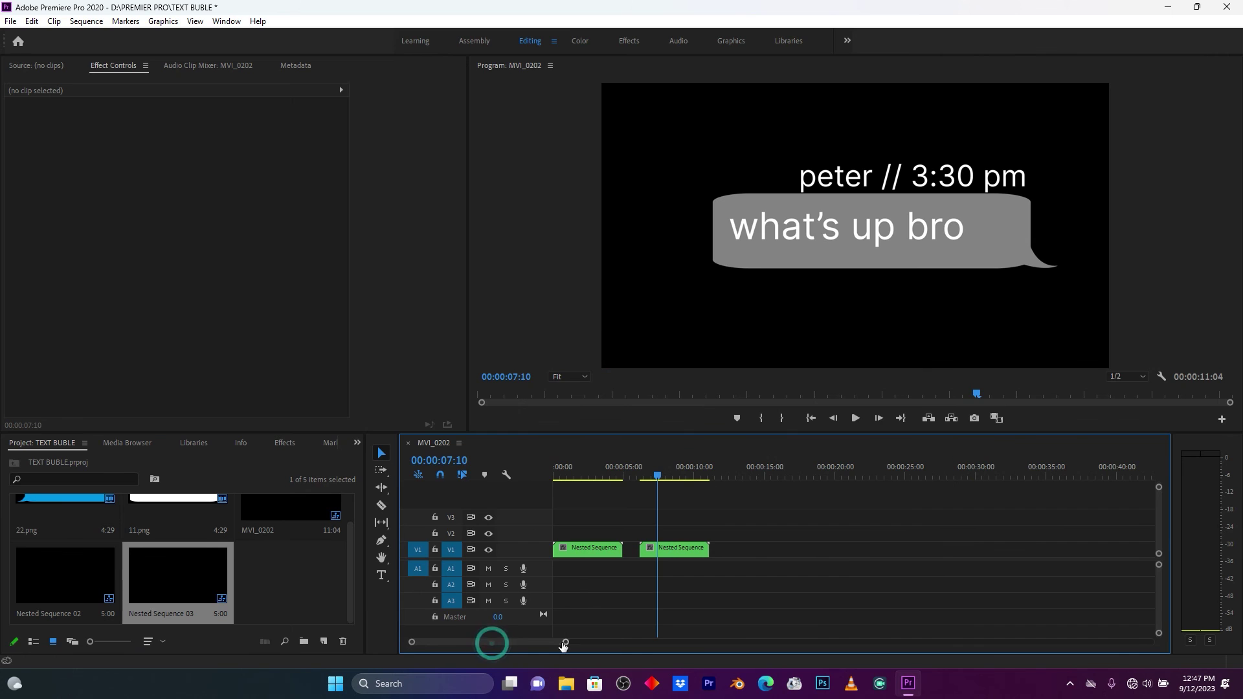
pyautogui.doubleClick(281, 582)
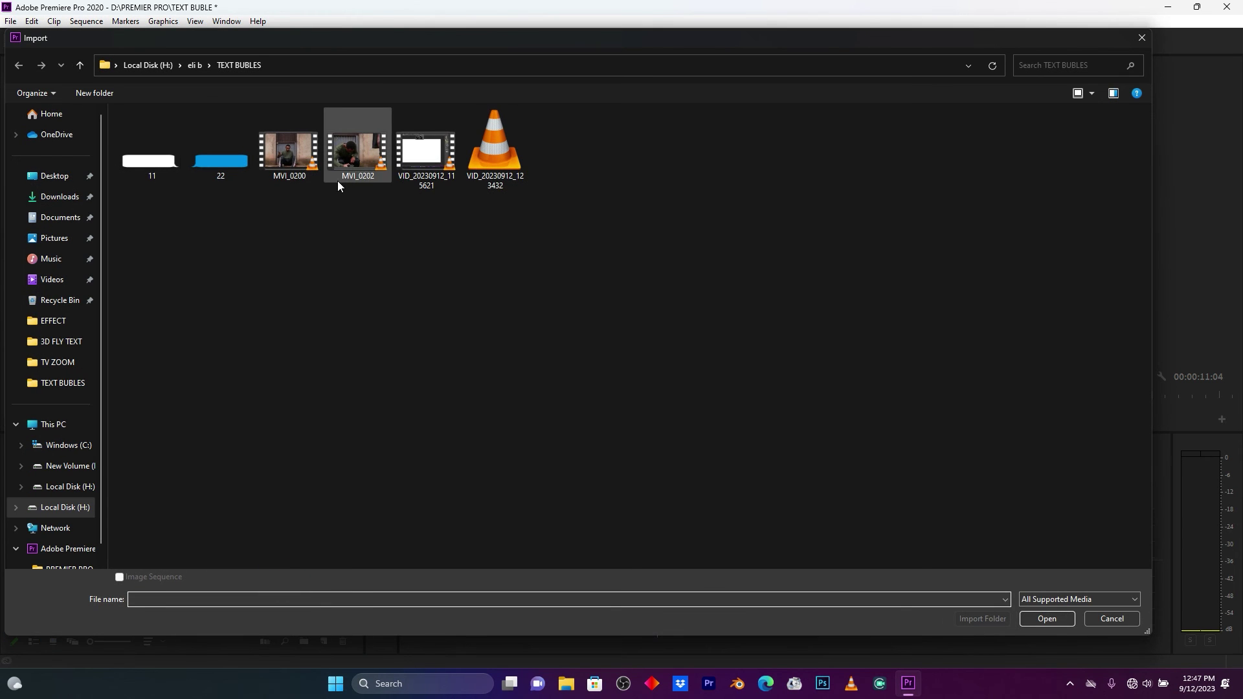
pyautogui.click(361, 150)
pyautogui.doubleClick(361, 150)
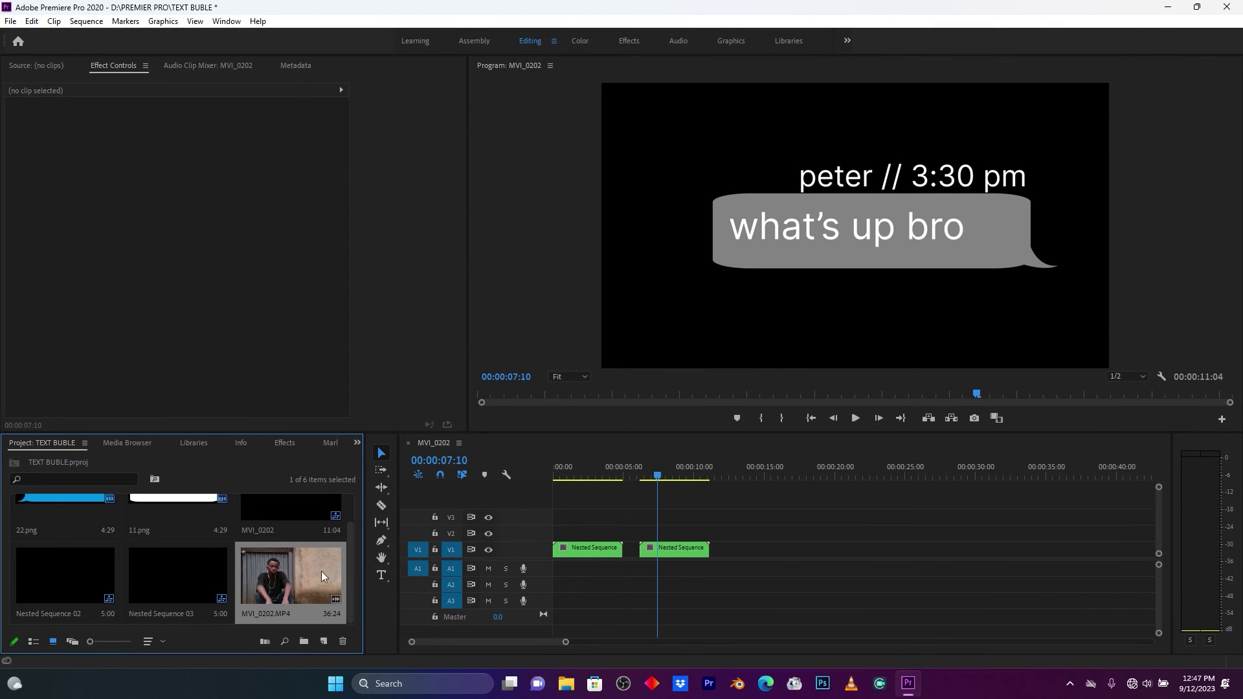
# Mark a source range of MVI_0202.MP4 ending at 00:00:23:11 and add only its video to V1 after the nested clips.
pyautogui.doubleClick(300, 573)
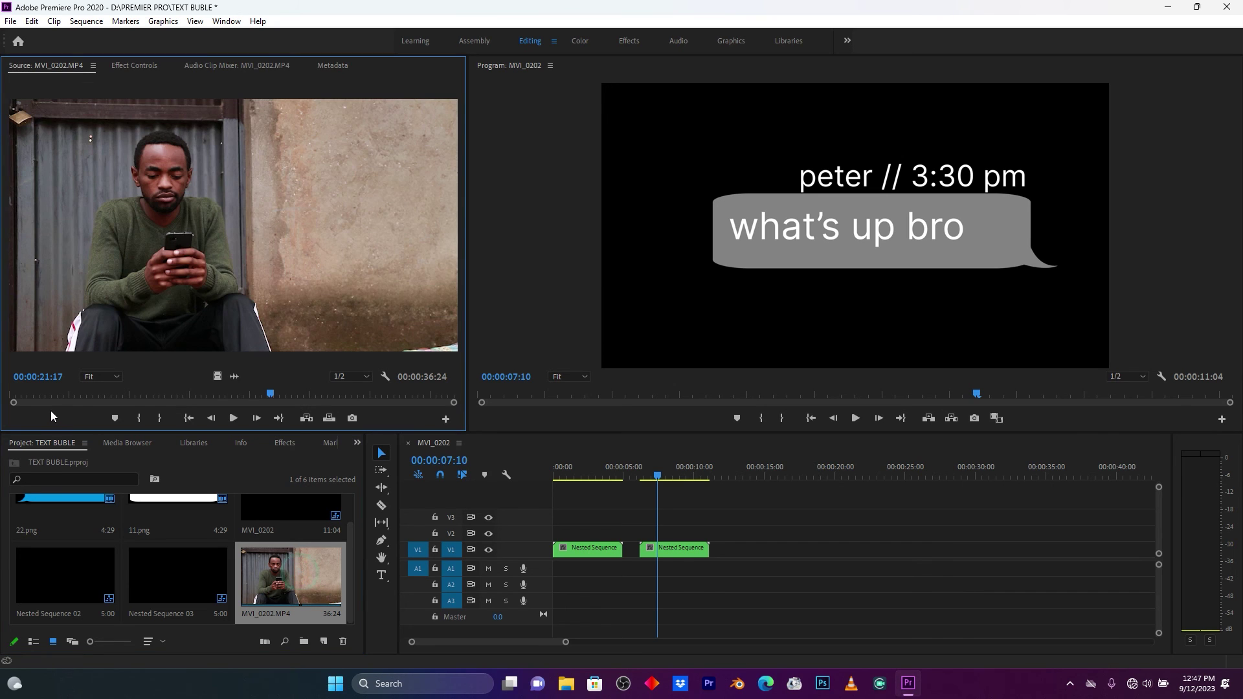
pyautogui.moveTo(39, 393); pyautogui.dragTo(292, 394)
pyautogui.click(140, 417)
pyautogui.click(163, 418)
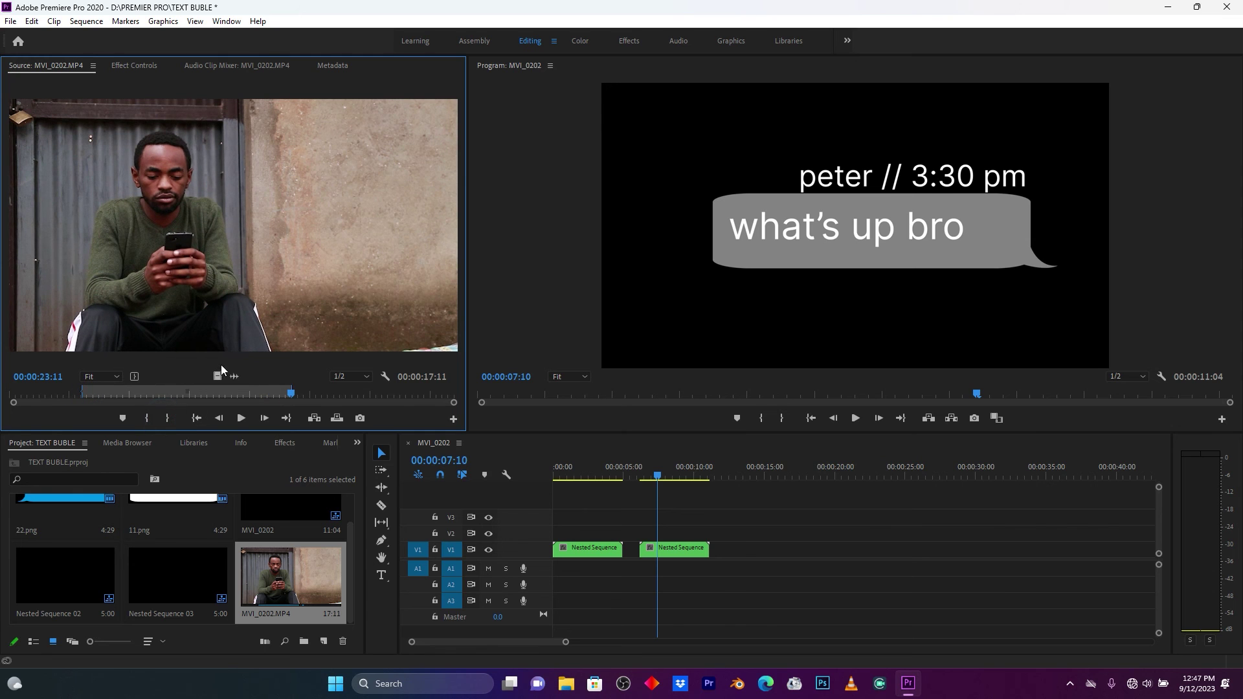
pyautogui.moveTo(217, 376); pyautogui.dragTo(736, 557)
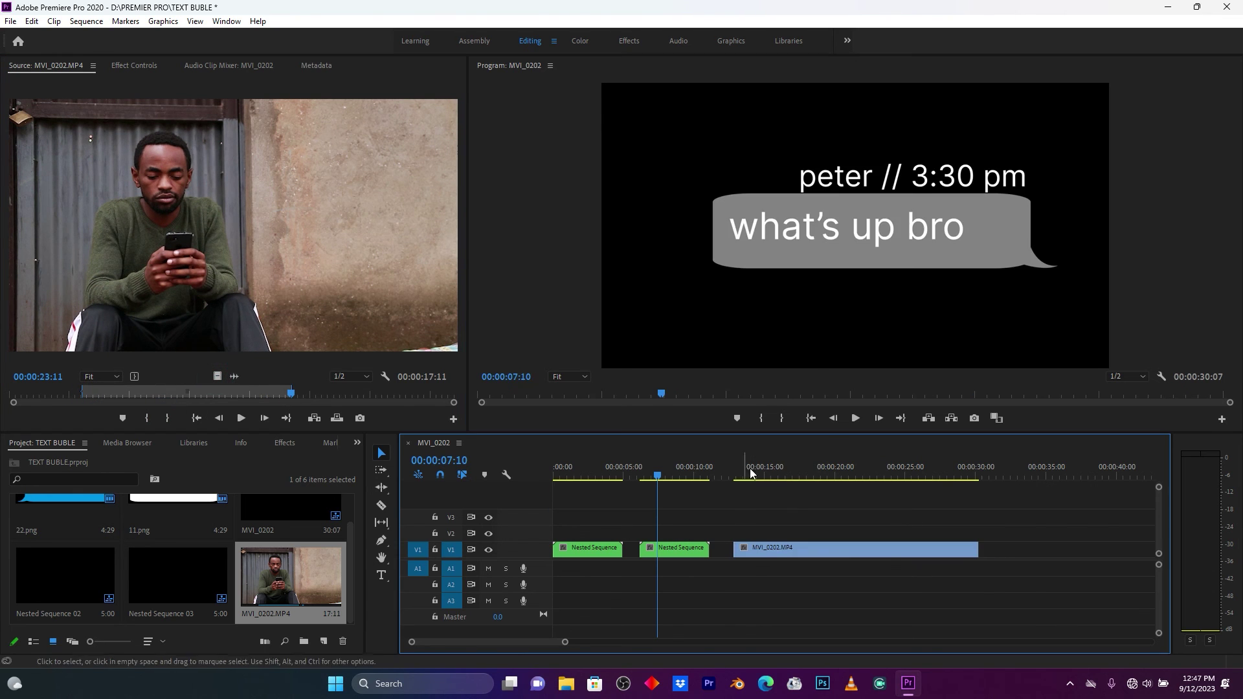
# Move the nested "Hey man" bubble to V2 over the footage at 00:00:13:17 and set its scale to 46 and position to 1456, 382.
pyautogui.click(748, 465)
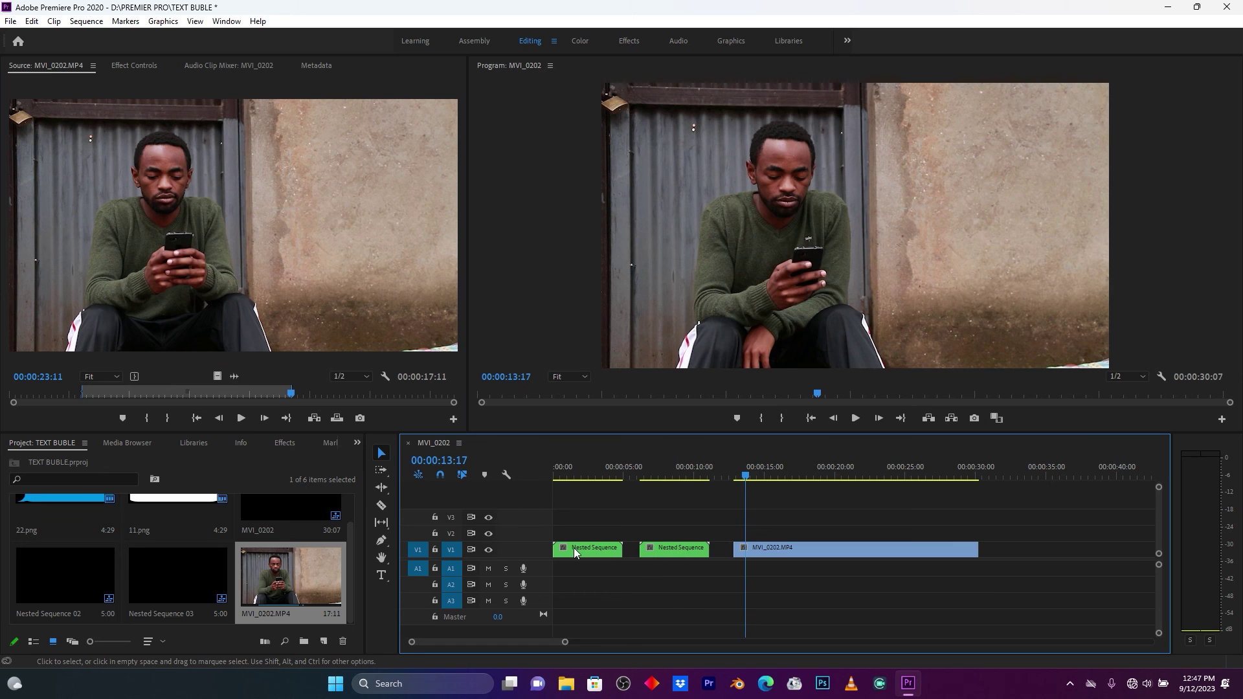
pyautogui.moveTo(574, 548); pyautogui.dragTo(774, 534)
pyautogui.click(760, 471)
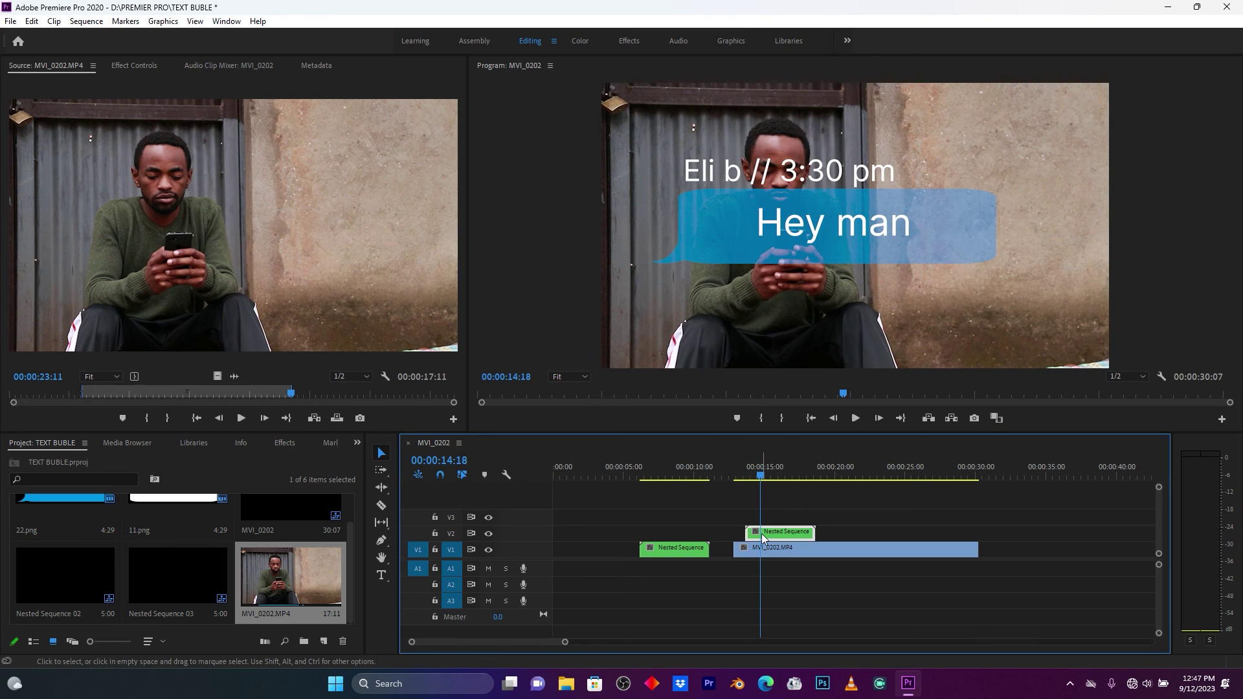
pyautogui.click(134, 65)
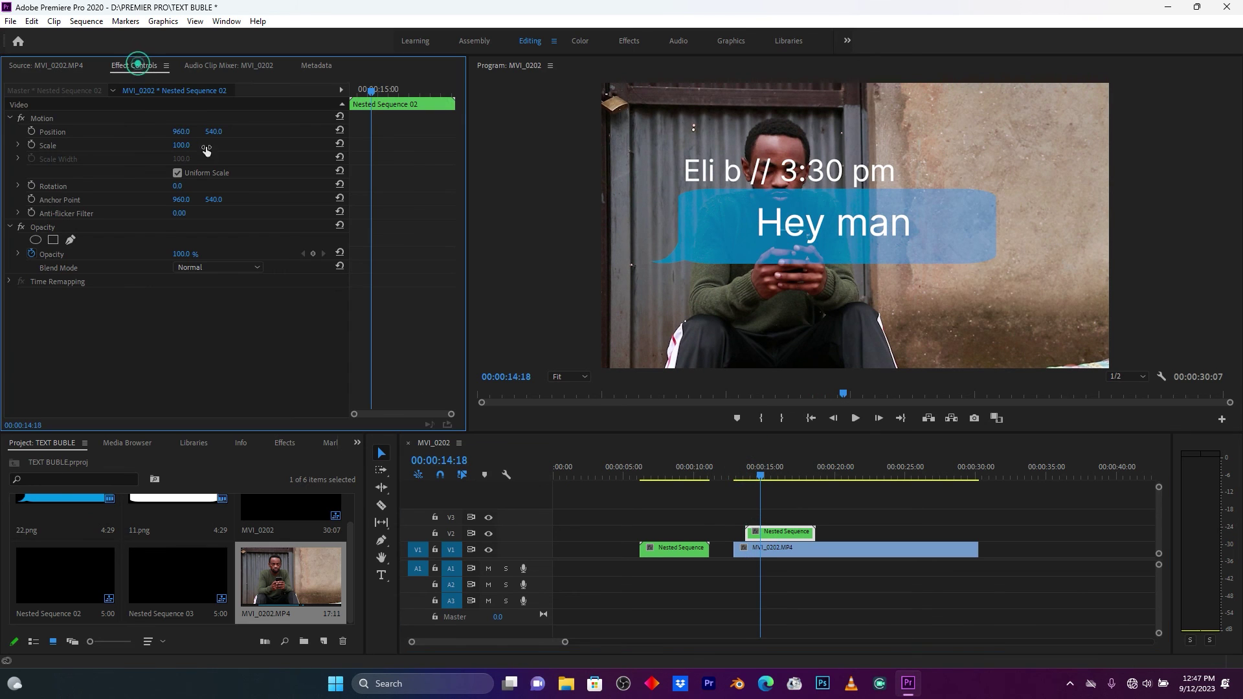
pyautogui.moveTo(179, 145); pyautogui.dragTo(206, 132)
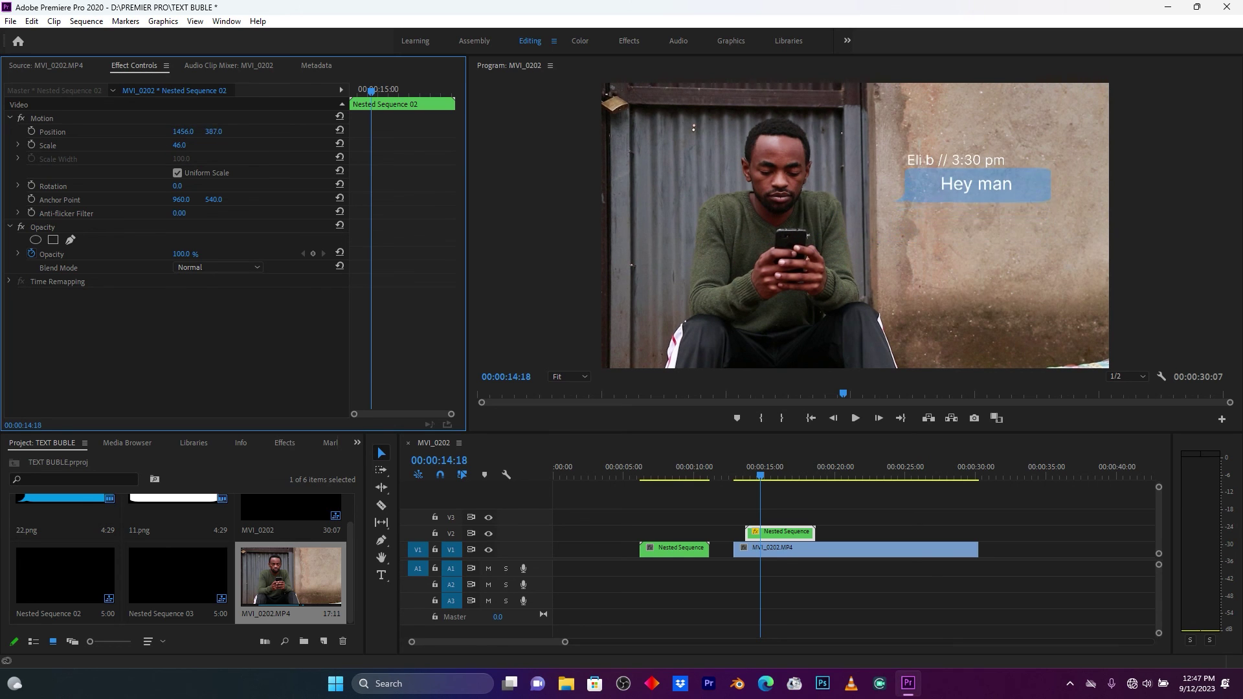
# Move the nested reply bubble to V3 above the footage, starting shortly after the "Hey man" bubble.
pyautogui.moveTo(667, 550); pyautogui.dragTo(783, 518)
pyautogui.click(751, 471)
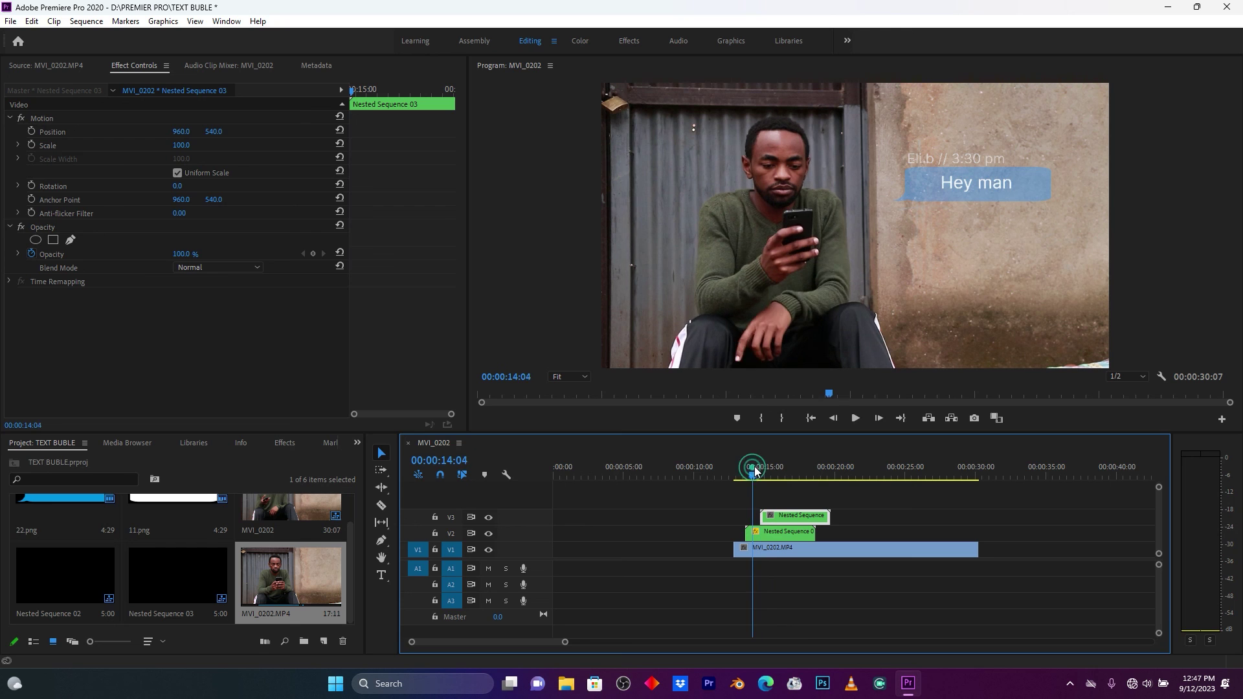
pyautogui.moveTo(755, 477); pyautogui.dragTo(777, 476)
# Set the nested reply bubble's scale to 46 and its position to 1392, 617, beneath the "Hey man" bubble.
pyautogui.moveTo(183, 147); pyautogui.dragTo(149, 148)
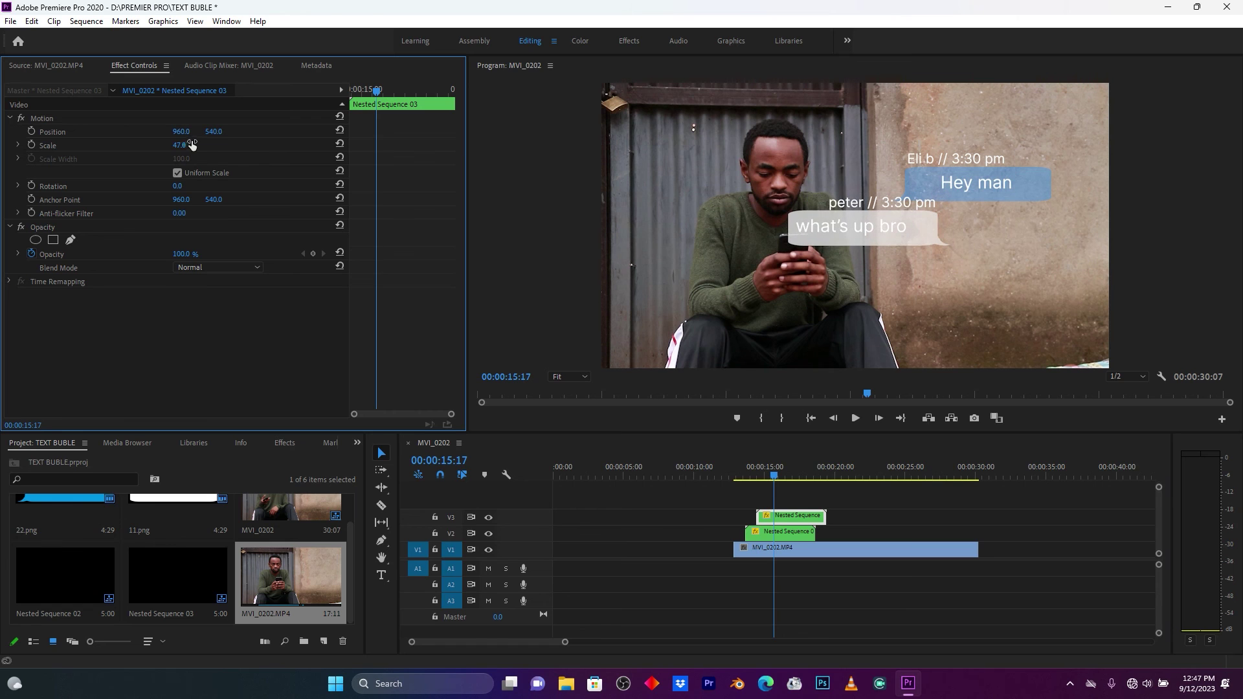
pyautogui.click(789, 533)
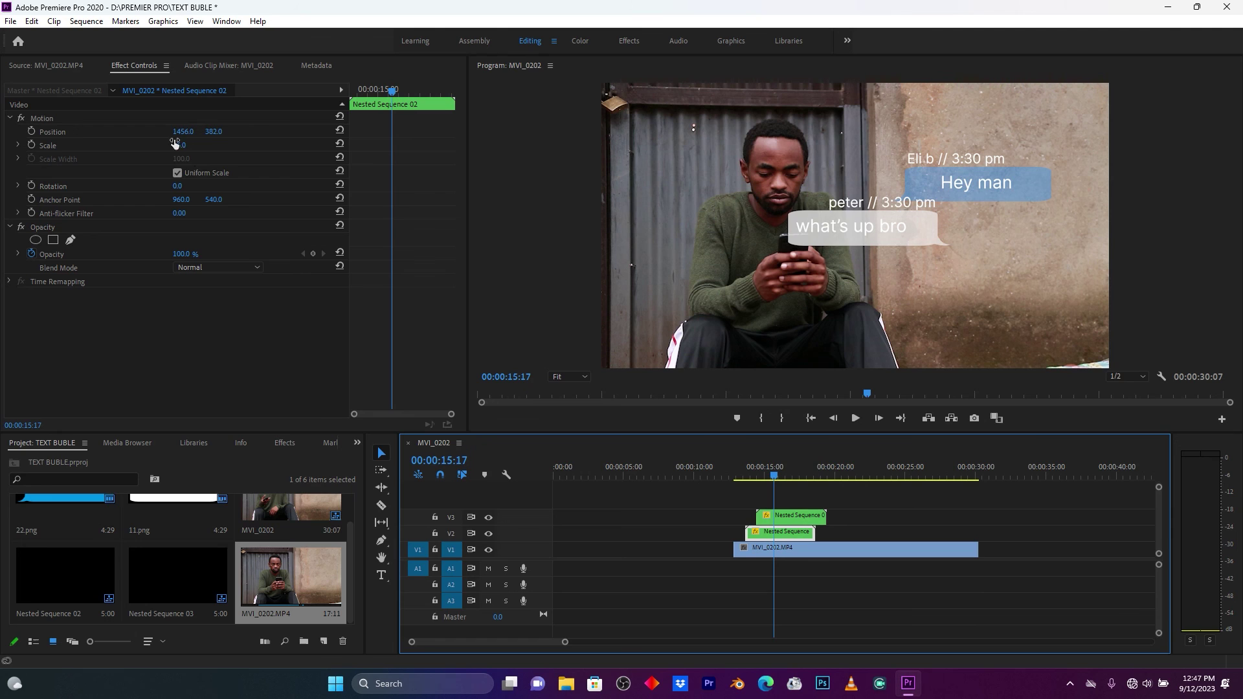
pyautogui.click(791, 516)
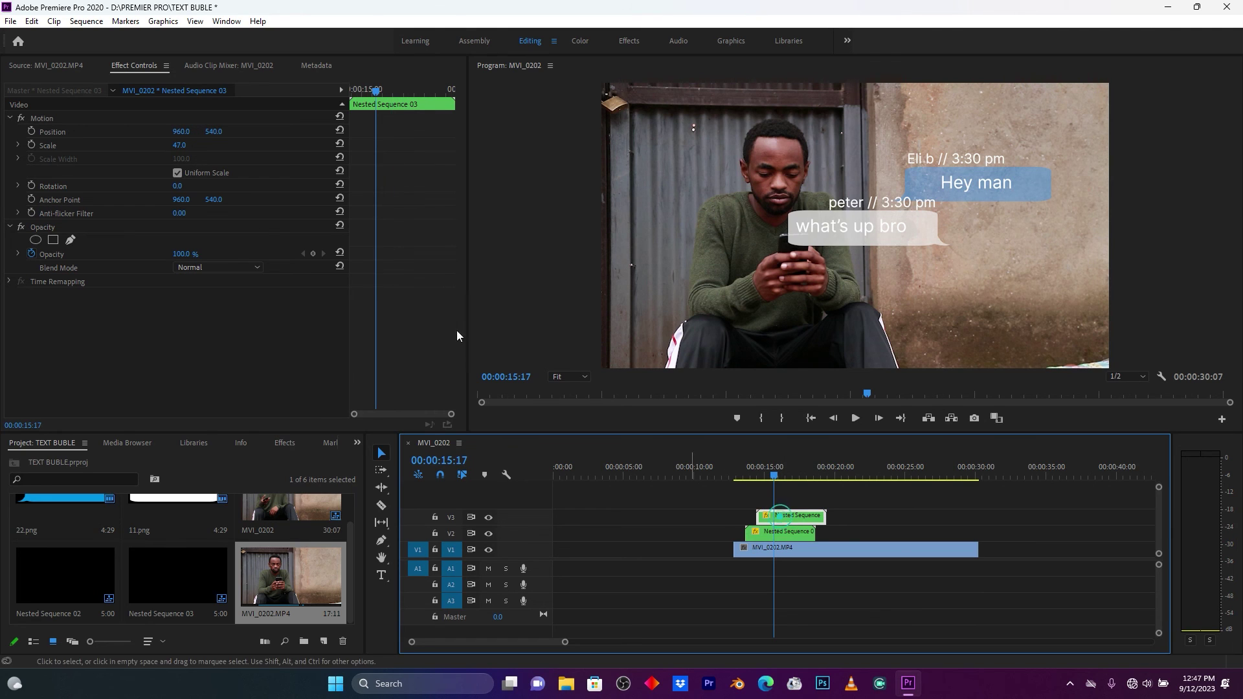
pyautogui.click(189, 144)
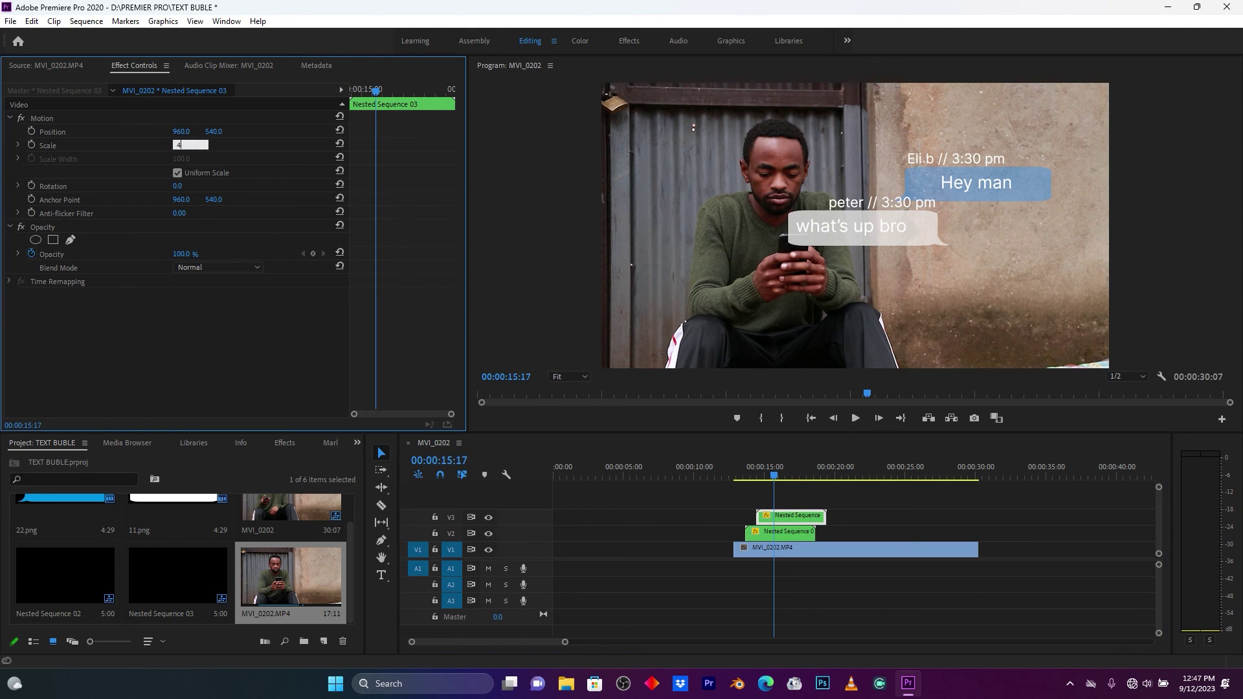
pyautogui.write('46')
pyautogui.click(272, 143)
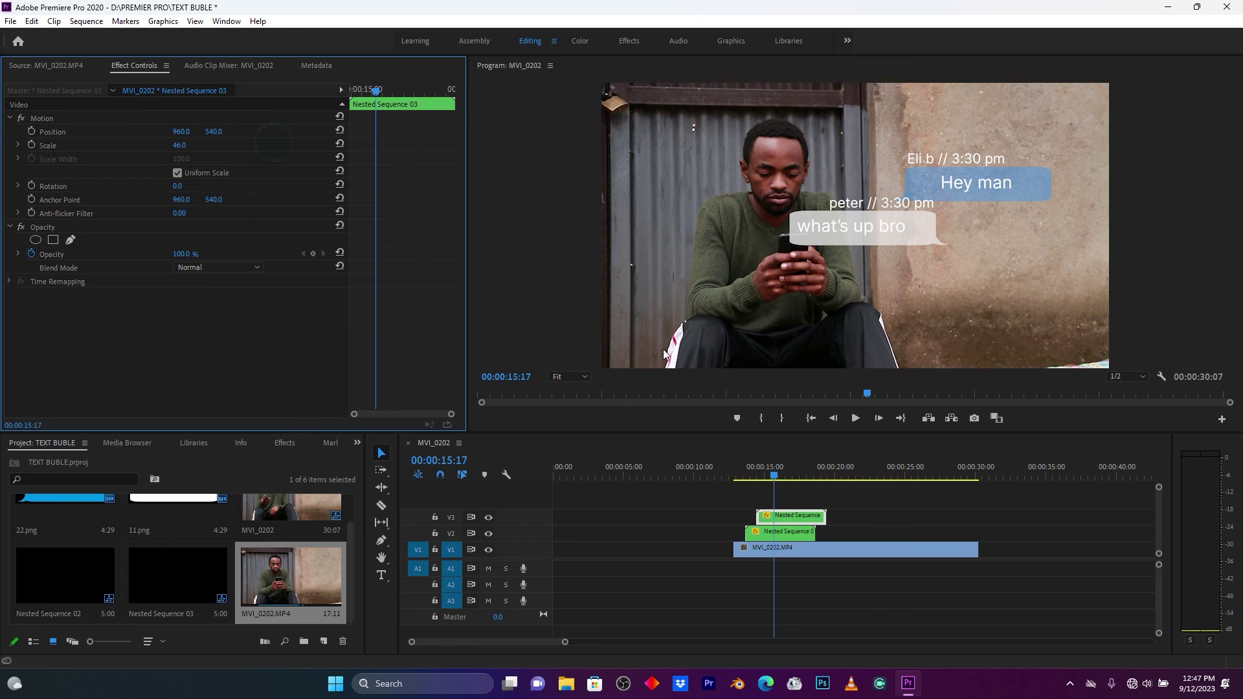
pyautogui.moveTo(182, 132)
pyautogui.mouseDown()
pyautogui.moveTo(223, 131)
pyautogui.moveTo(189, 131)
pyautogui.mouseUp()
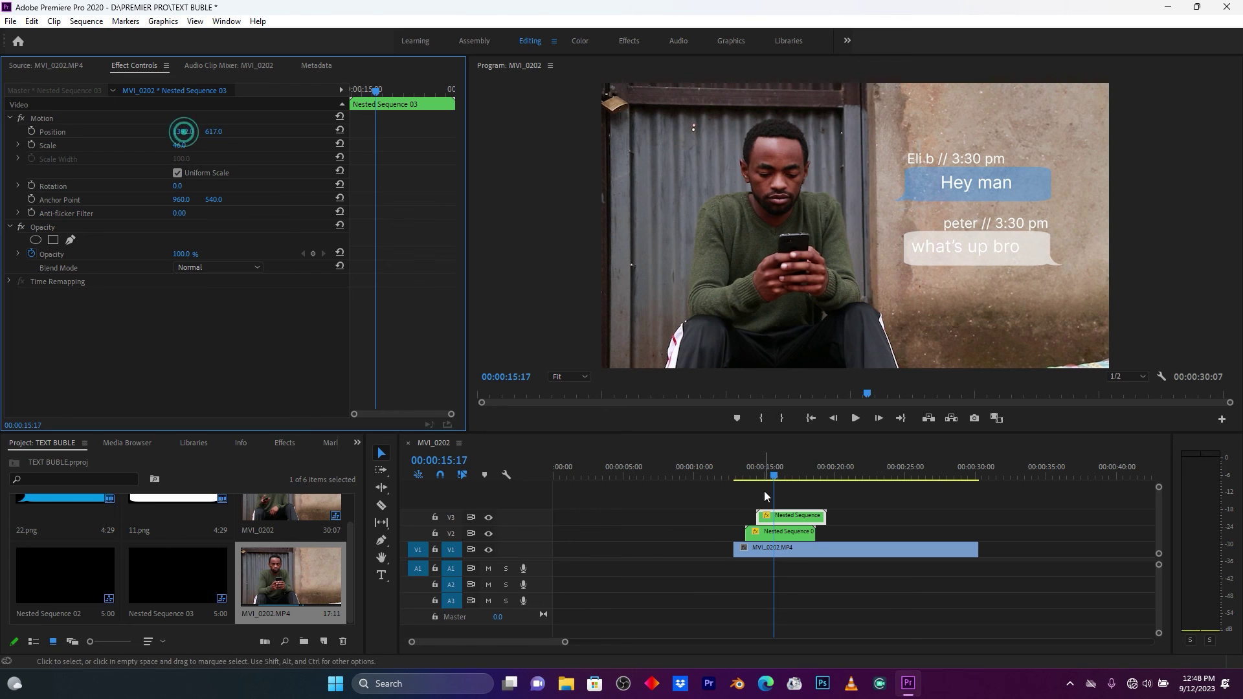
# Play back both bubbles over the video from the start of the footage.
pyautogui.click(733, 472)
pyautogui.press('space')
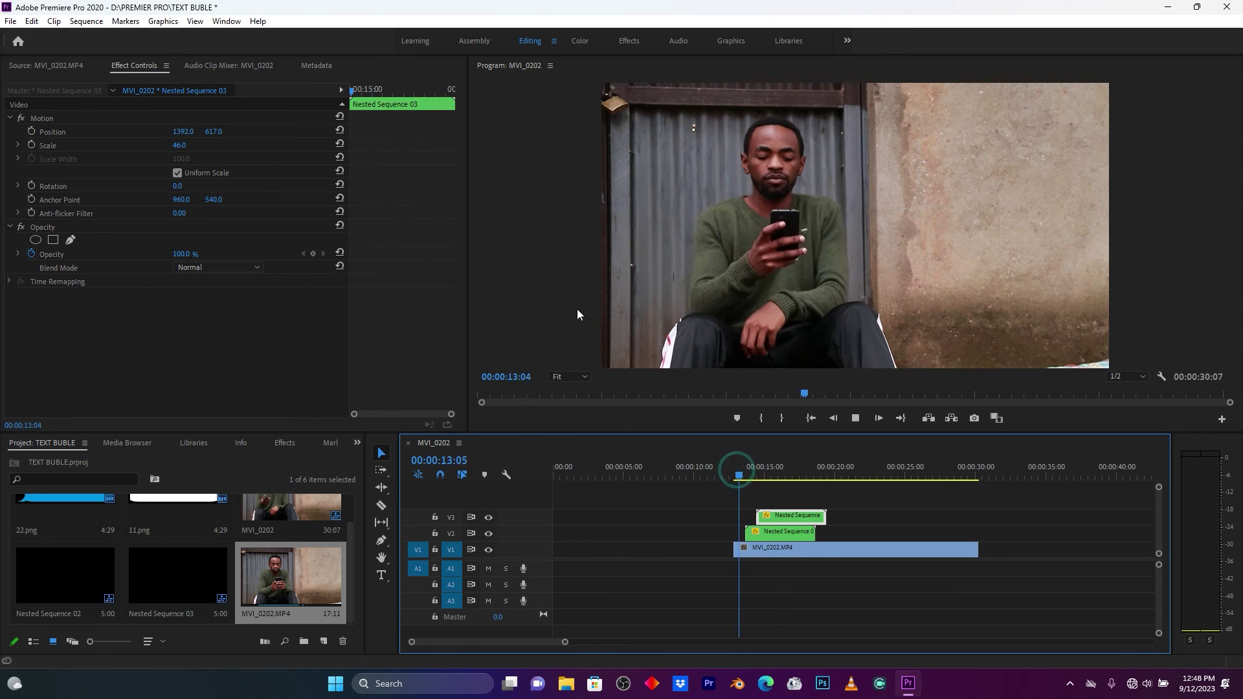
pyautogui.press('space')
# Shift both nested bubbles later over the footage with a wider gap before the reply, and play back from the footage's start.
pyautogui.moveTo(764, 469); pyautogui.dragTo(775, 474)
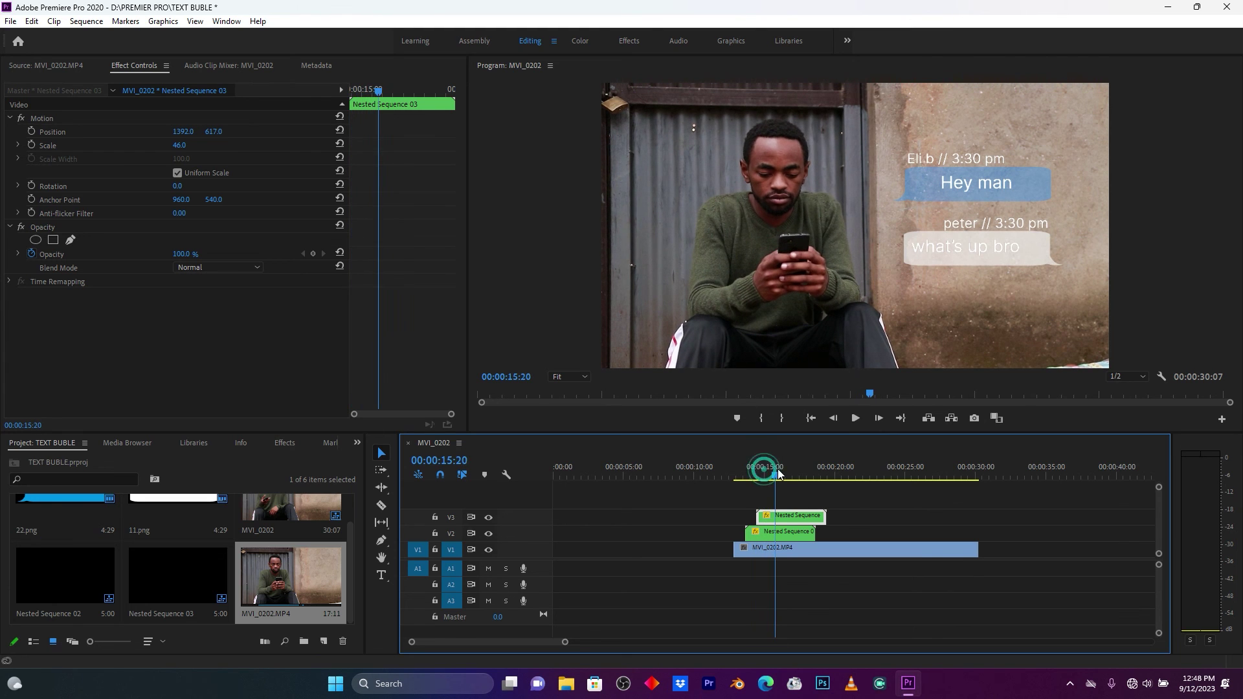
pyautogui.moveTo(784, 521)
pyautogui.mouseDown()
pyautogui.moveTo(809, 516)
pyautogui.moveTo(783, 511)
pyautogui.moveTo(775, 539)
pyautogui.mouseUp()
pyautogui.click(783, 474)
pyautogui.click(753, 473)
pyautogui.click(755, 474)
pyautogui.click(737, 475)
pyautogui.press('space')
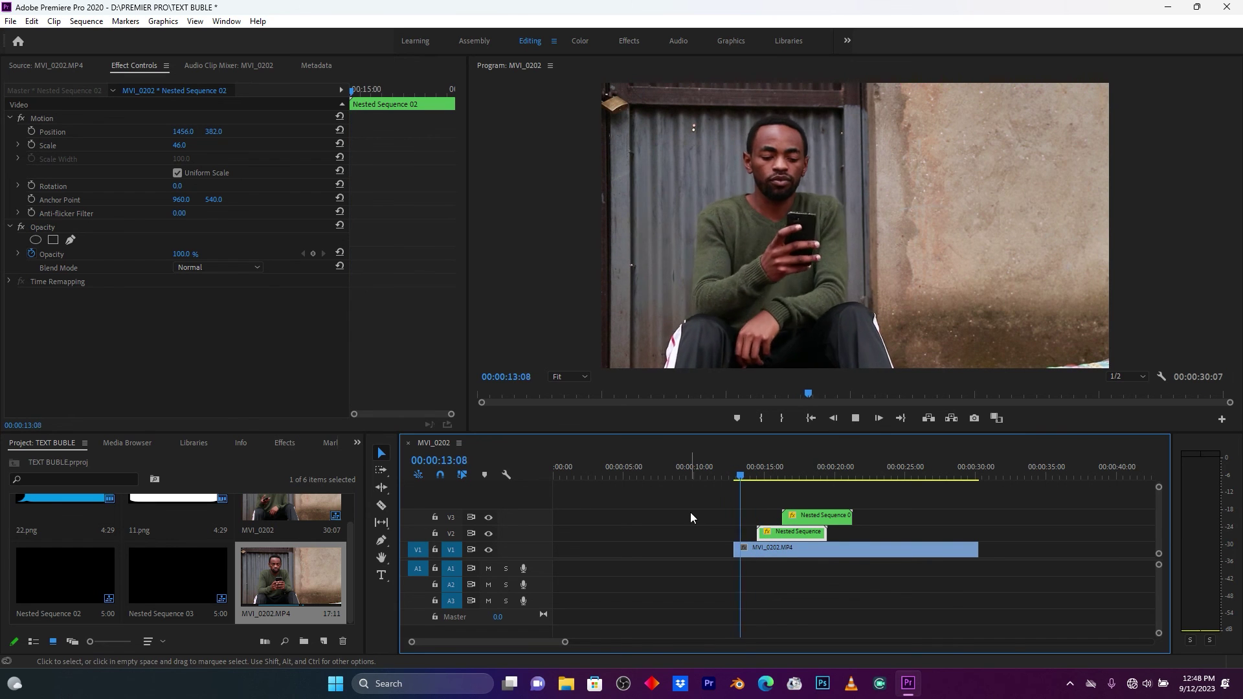